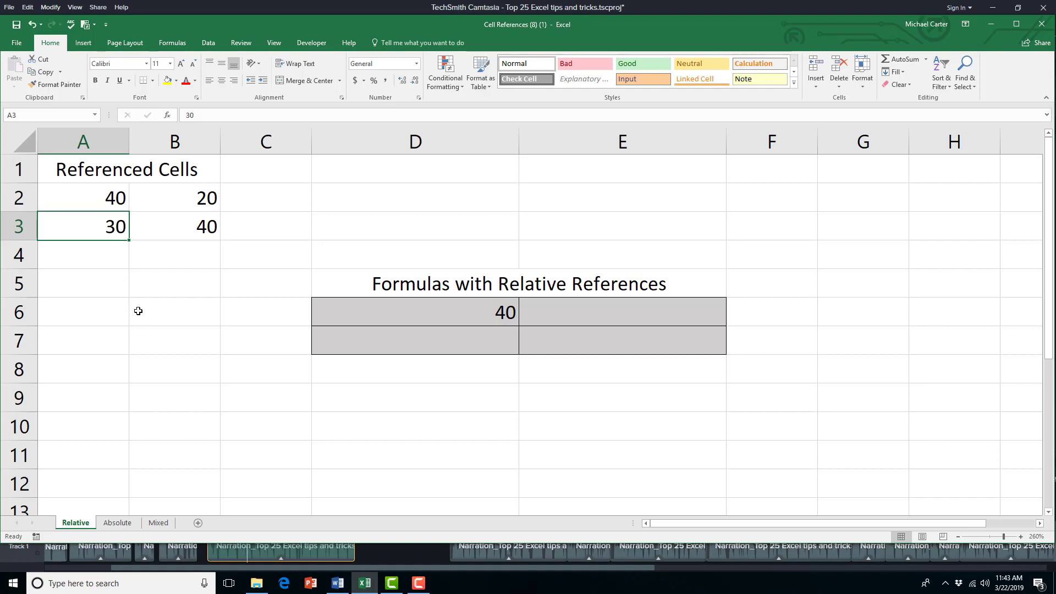
pyautogui.click(98, 197)
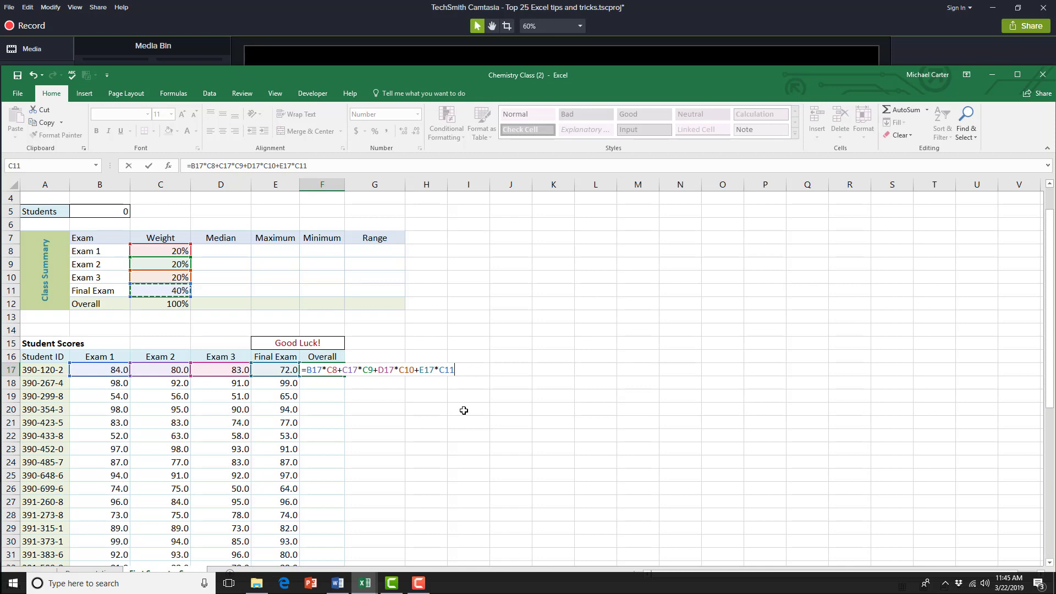
# Step: Enter =B17*C8+C17*C9+D17*C10+E17*C11 in F17 and try to fill it down the Overall column with relative weight references
pyautogui.press('Return')
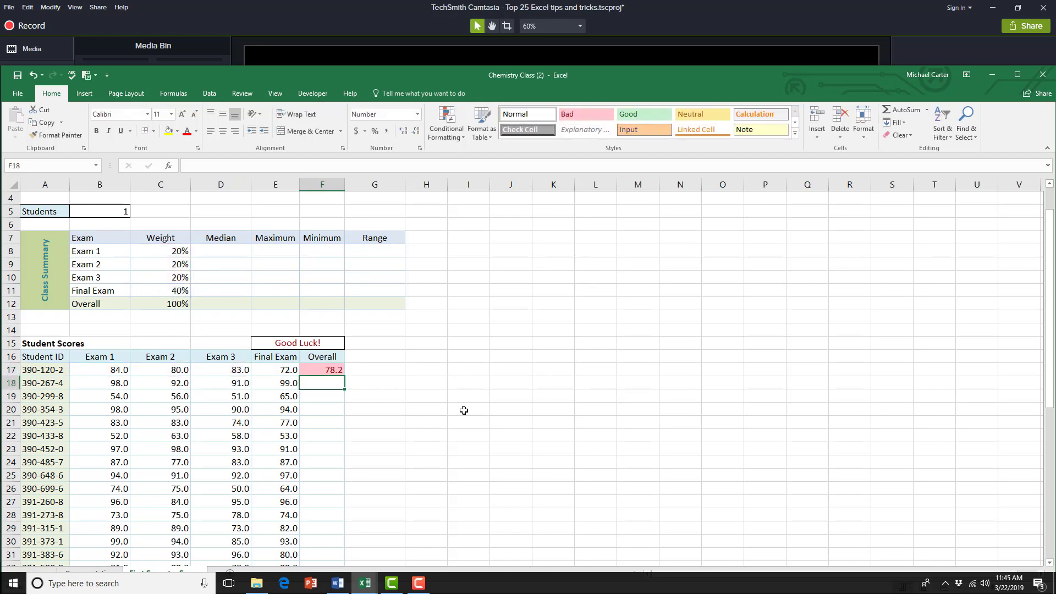
pyautogui.click(328, 367)
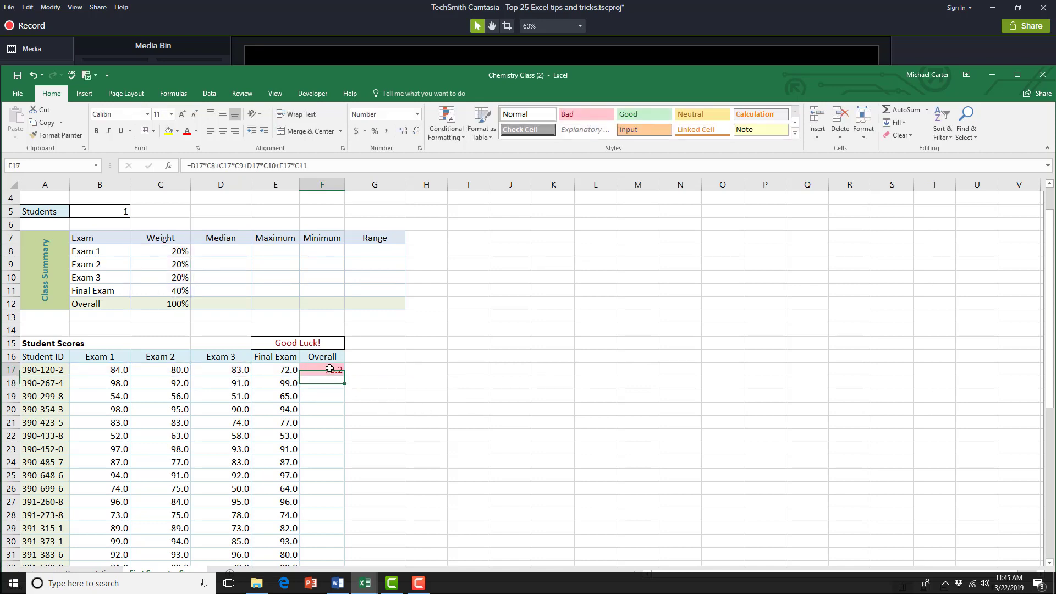
pyautogui.moveTo(344, 376)
pyautogui.mouseDown()
pyautogui.moveTo(341, 591)
pyautogui.moveTo(333, 517)
pyautogui.mouseUp()
pyautogui.scroll(5, 320, 474)
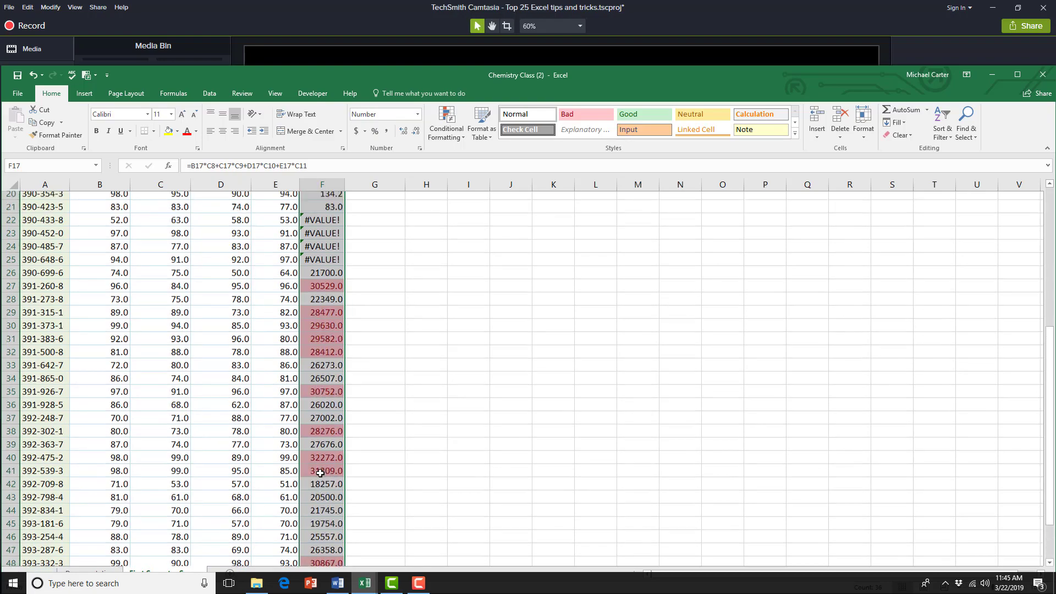
pyautogui.scroll(3, 320, 473)
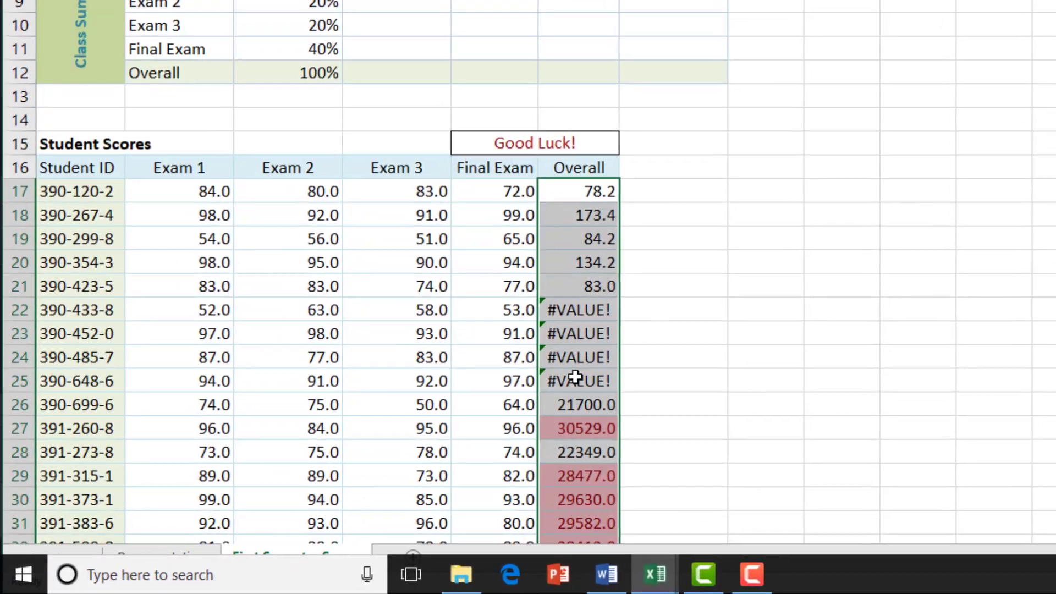
# Step: Make the final exam weight reference in F17 absolute so the formula reads =B17*$C$8+C17*$C$9+D17*$C$10+E17*$C$11
pyautogui.doubleClick(605, 309)
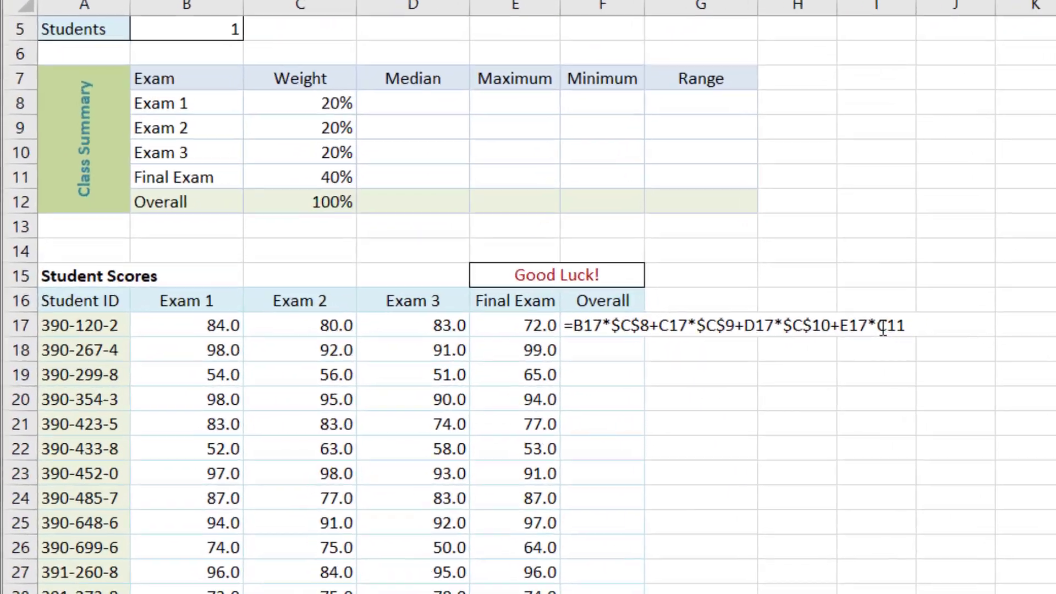
pyautogui.doubleClick(575, 350)
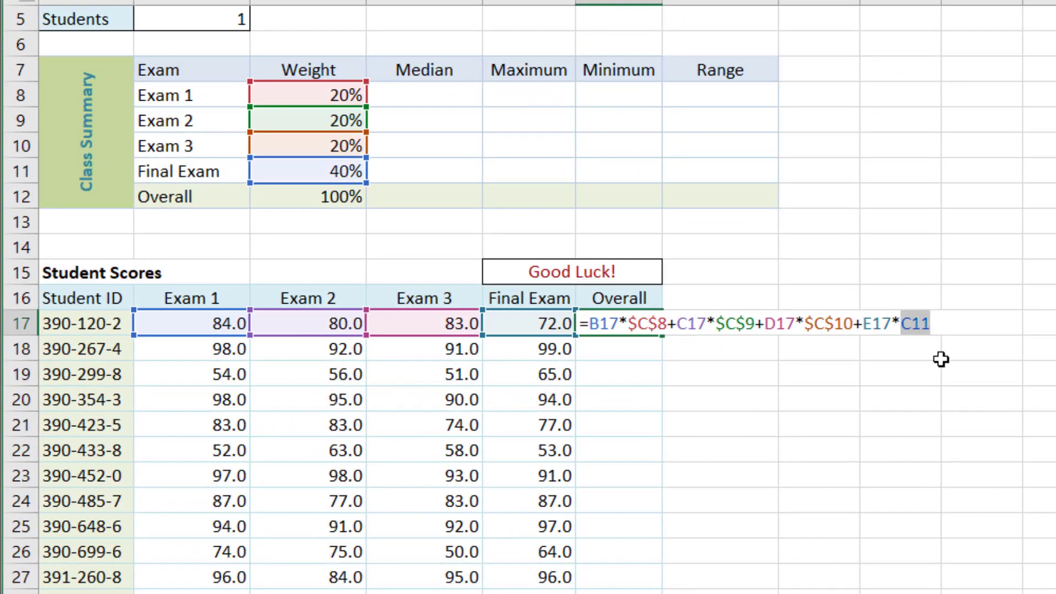
pyautogui.press('F4')
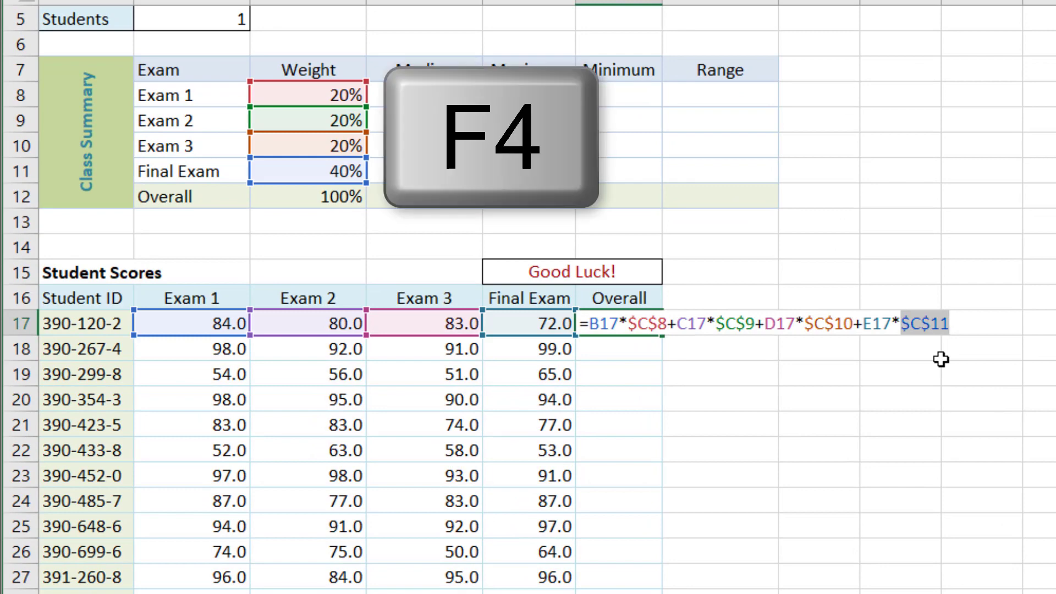
pyautogui.press('Return')
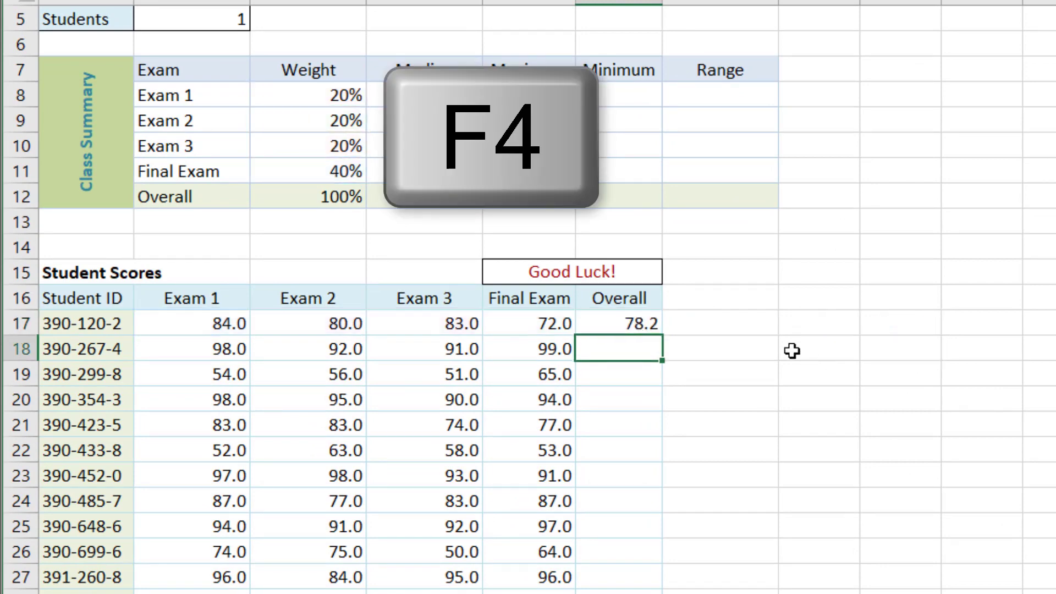
# Step: Check the absolute references in the F17 formula and fill it down the Overall column for all students
pyautogui.click(644, 330)
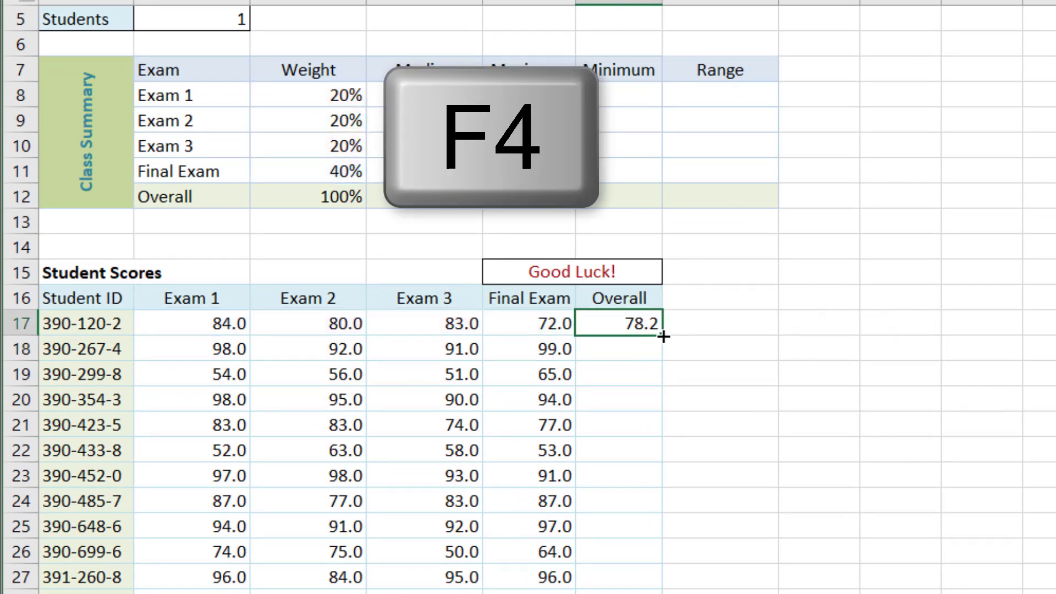
pyautogui.doubleClick(636, 325)
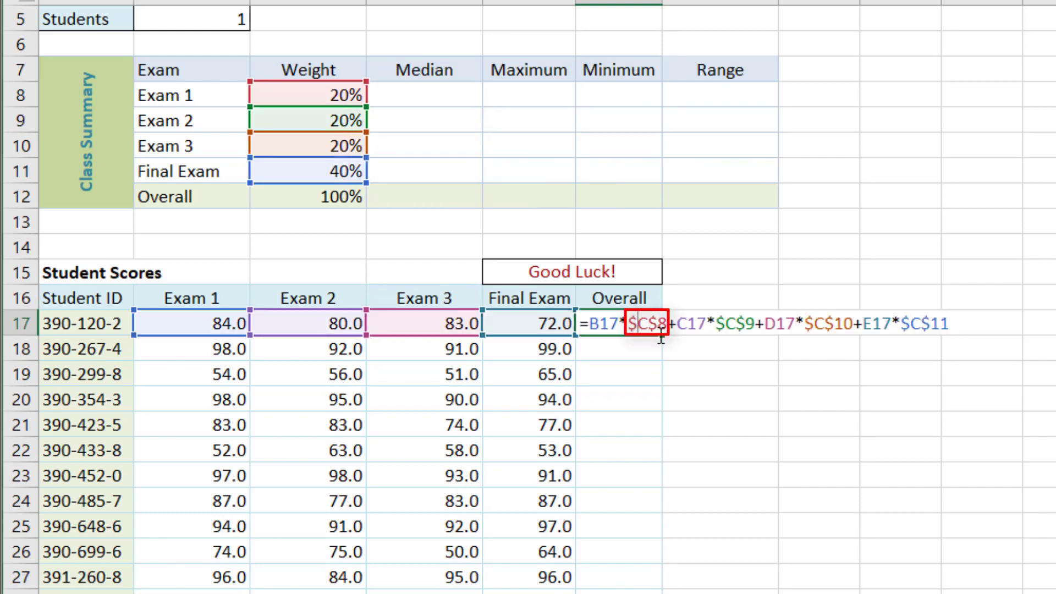
pyautogui.press('Return')
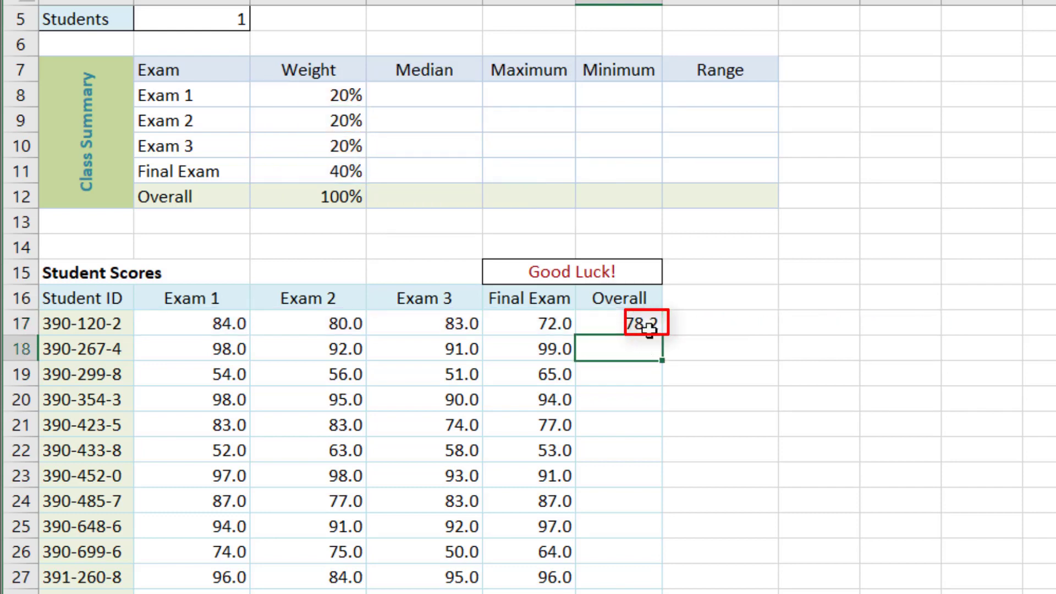
pyautogui.click(652, 328)
pyautogui.moveTo(662, 334); pyautogui.dragTo(693, 593)
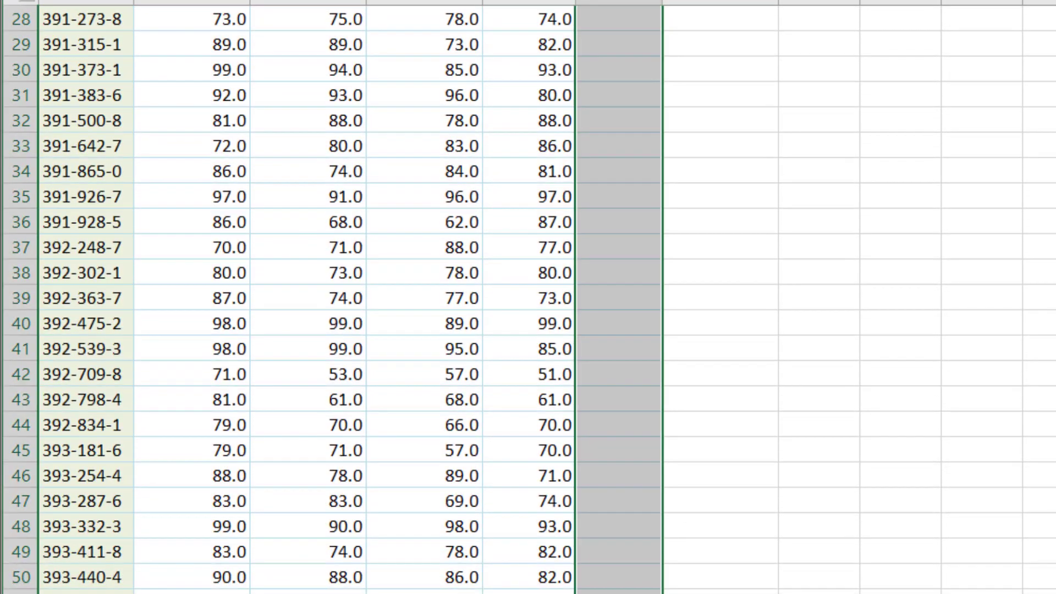
pyautogui.scroll(8, 668, 528)
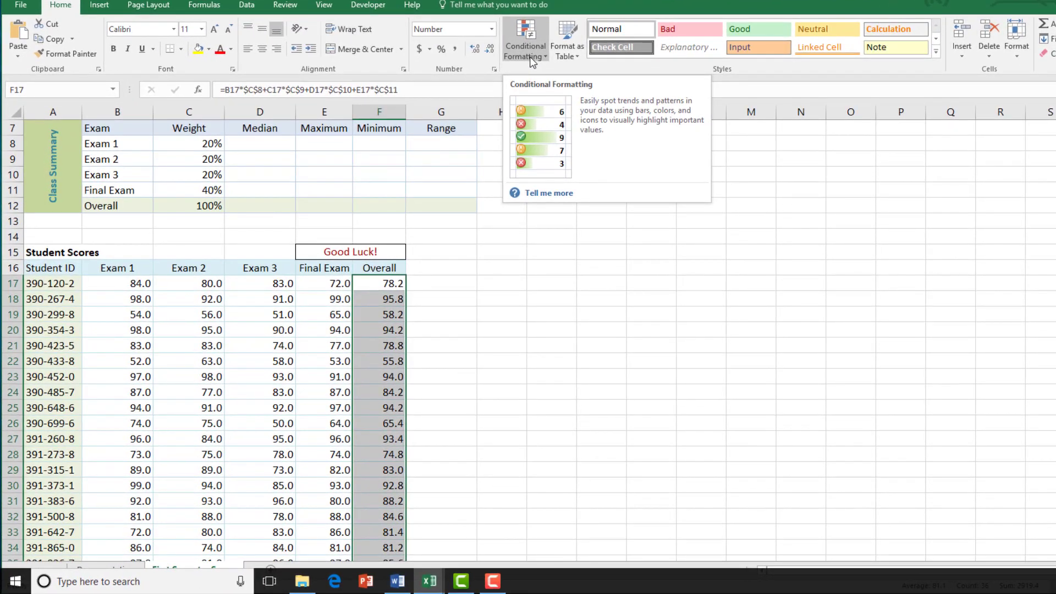
# Step: Highlight Overall scores greater than 70 in Green Fill with Dark Green Text, and clear the rule from the selected cells
pyautogui.click(533, 55)
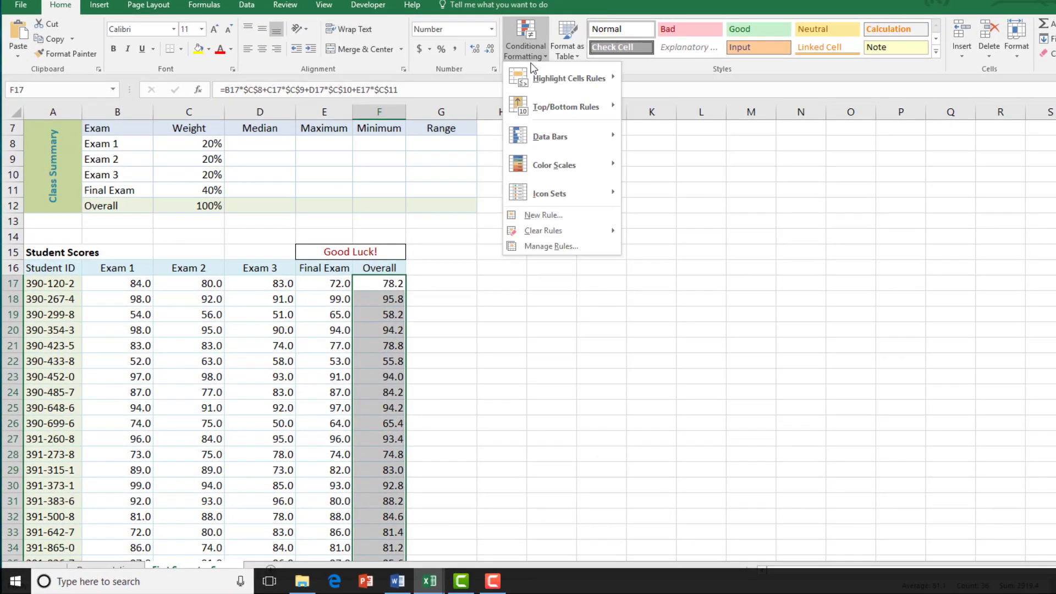
pyautogui.moveTo(539, 77)
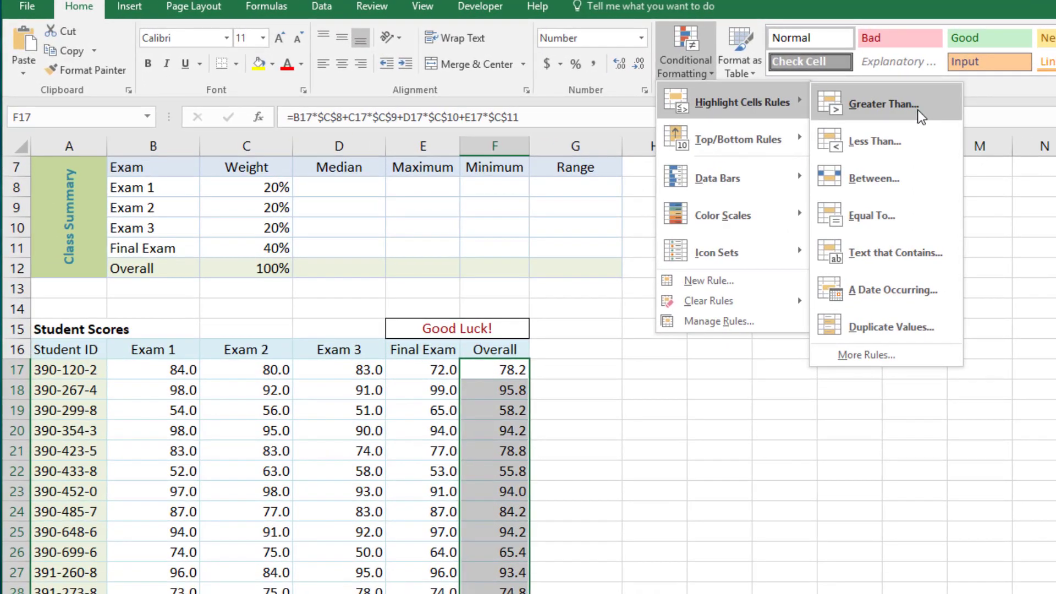
pyautogui.click(921, 115)
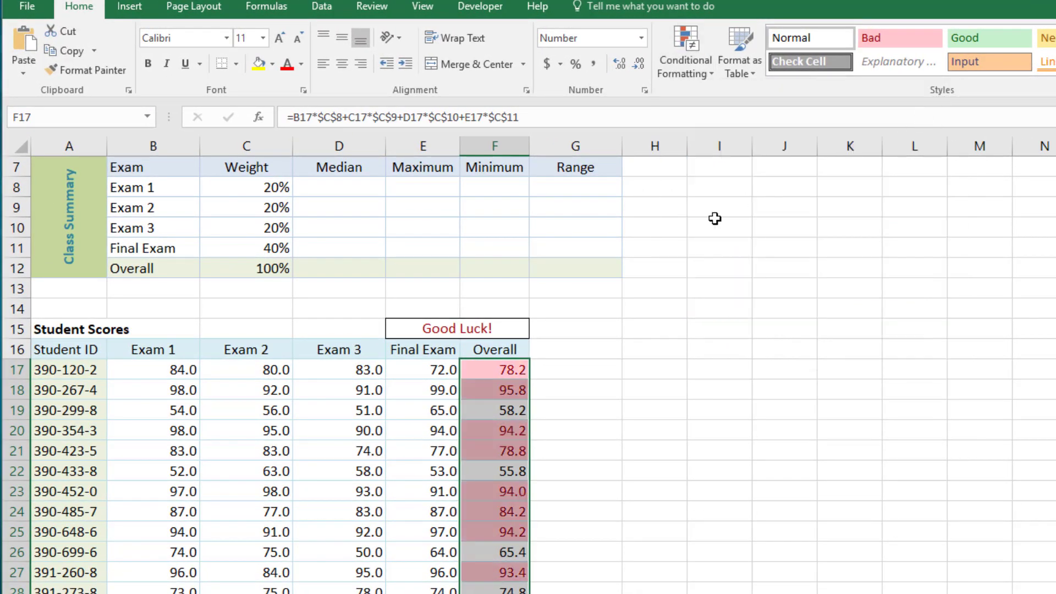
pyautogui.click(879, 418)
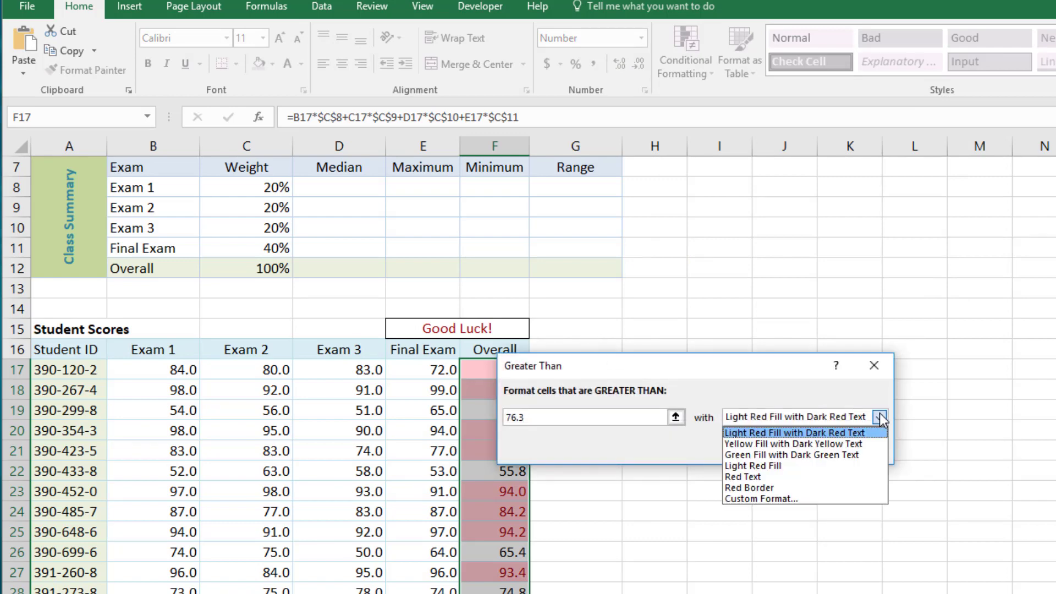
pyautogui.click(853, 451)
pyautogui.click(631, 421)
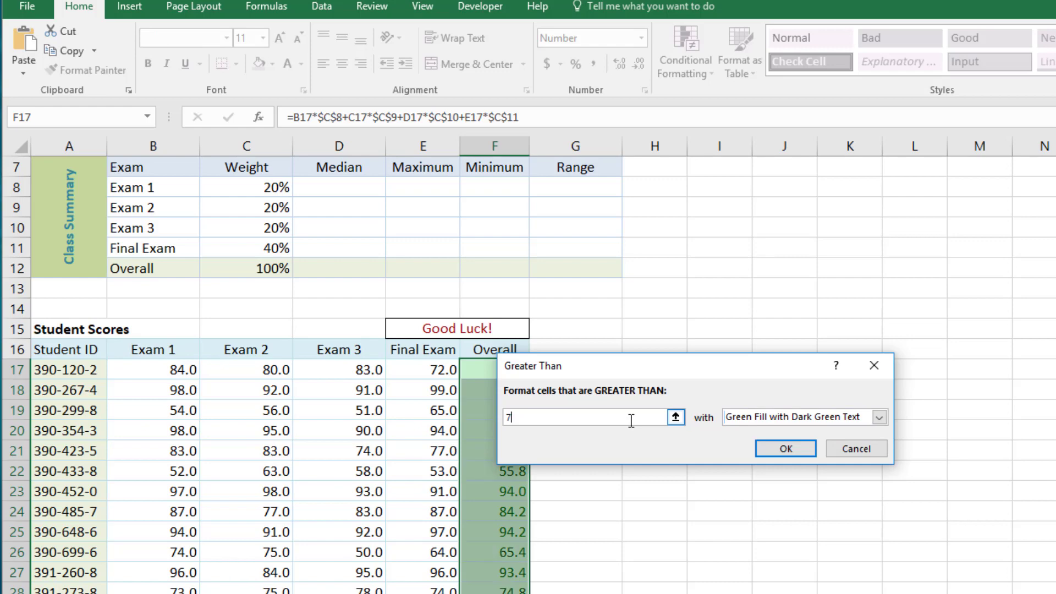
pyautogui.write('0')
pyautogui.click(807, 449)
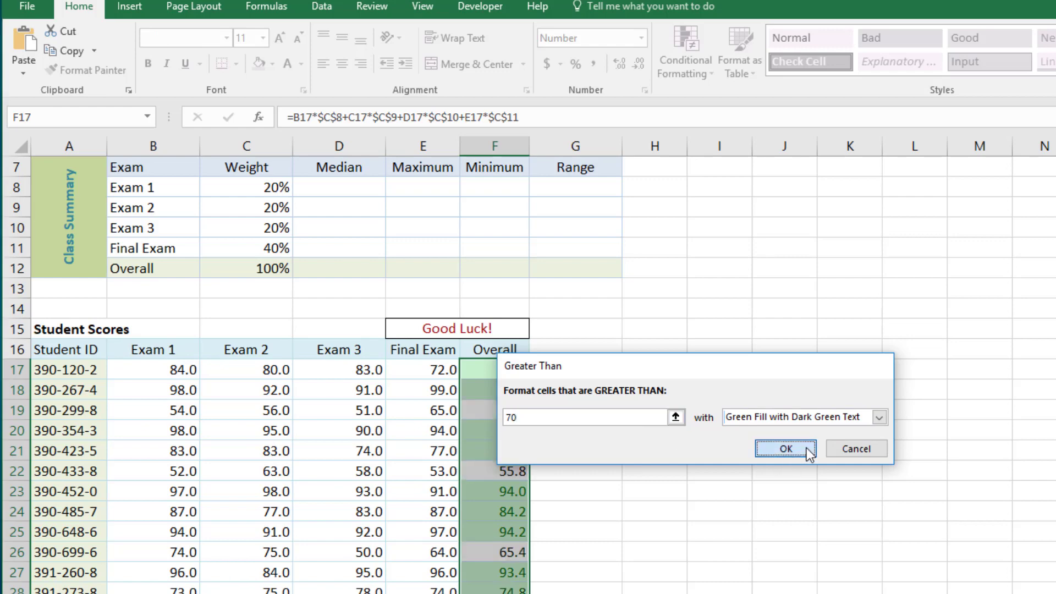
pyautogui.moveTo(477, 286)
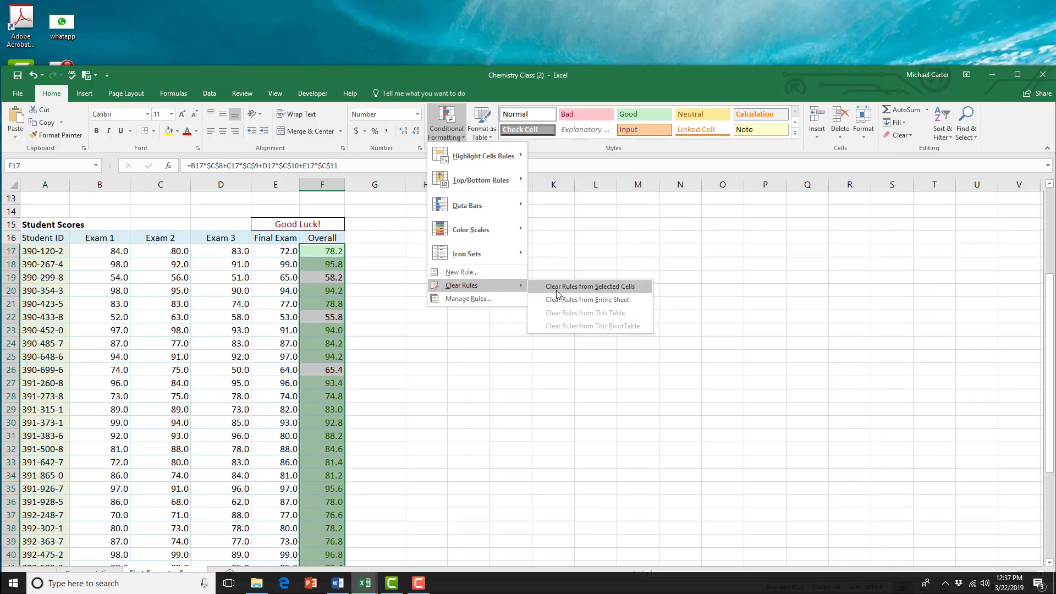
pyautogui.click(555, 289)
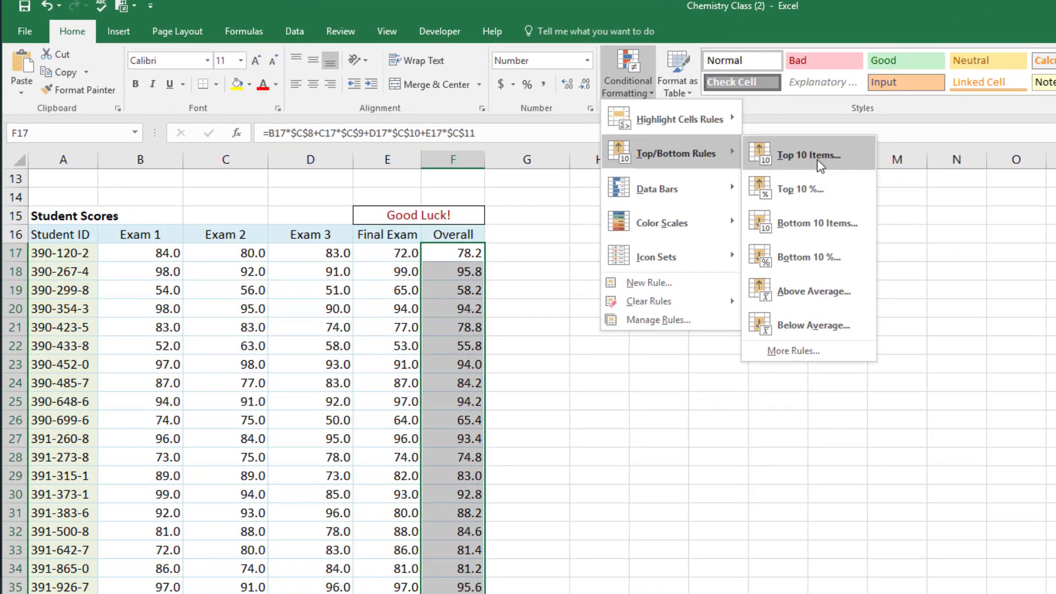
# Step: Highlight the top 10 Overall scores using Green Fill with Dark Green Text
pyautogui.click(820, 165)
pyautogui.click(696, 386)
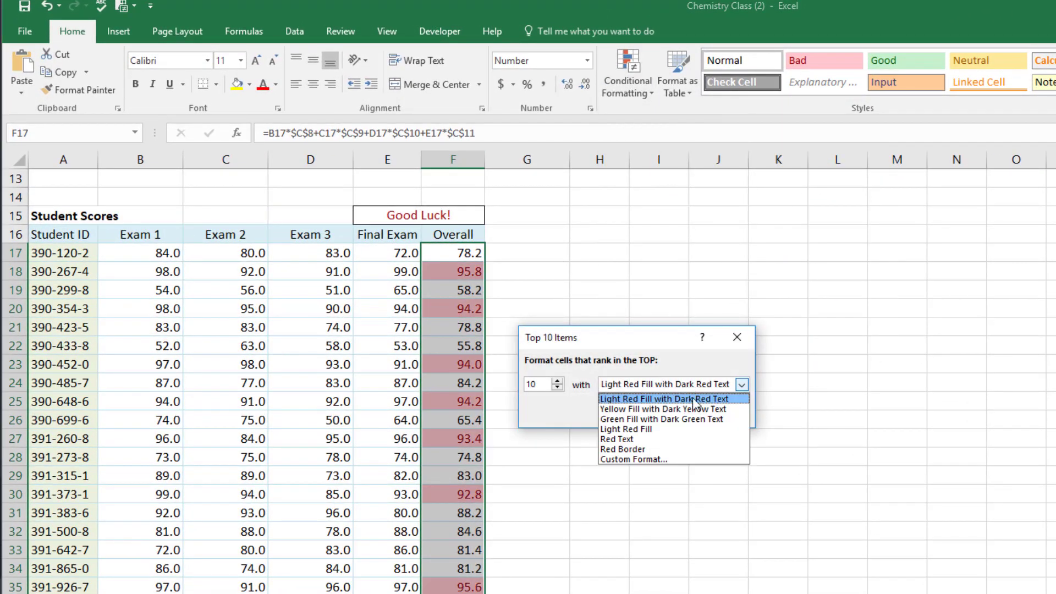
pyautogui.click(687, 419)
pyautogui.click(655, 412)
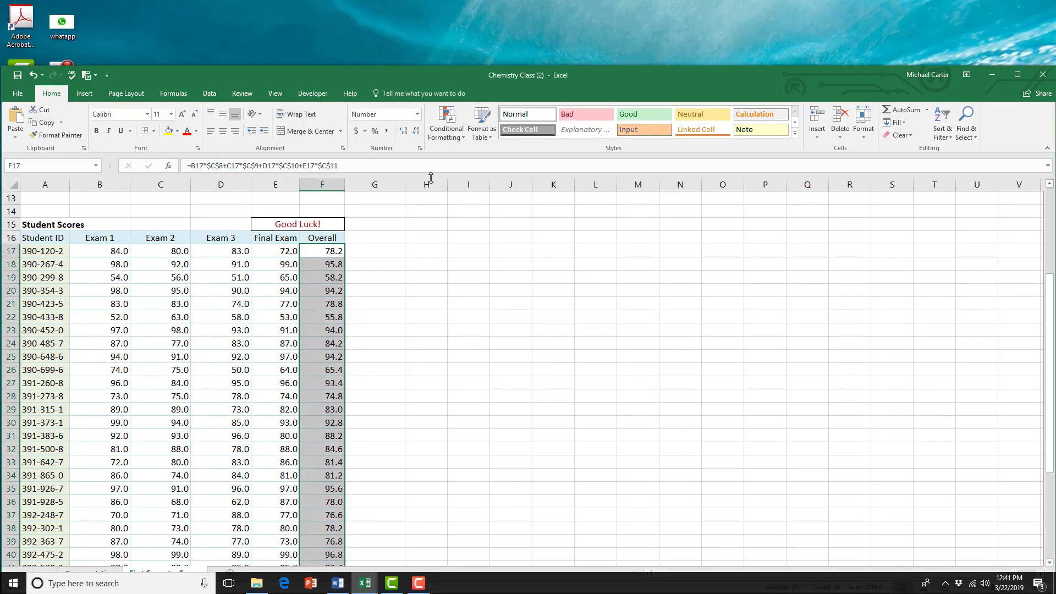
# Step: Apply blue gradient-fill data bars to the Overall scores and clear them from the selected cells
pyautogui.click(446, 126)
pyautogui.moveTo(469, 206)
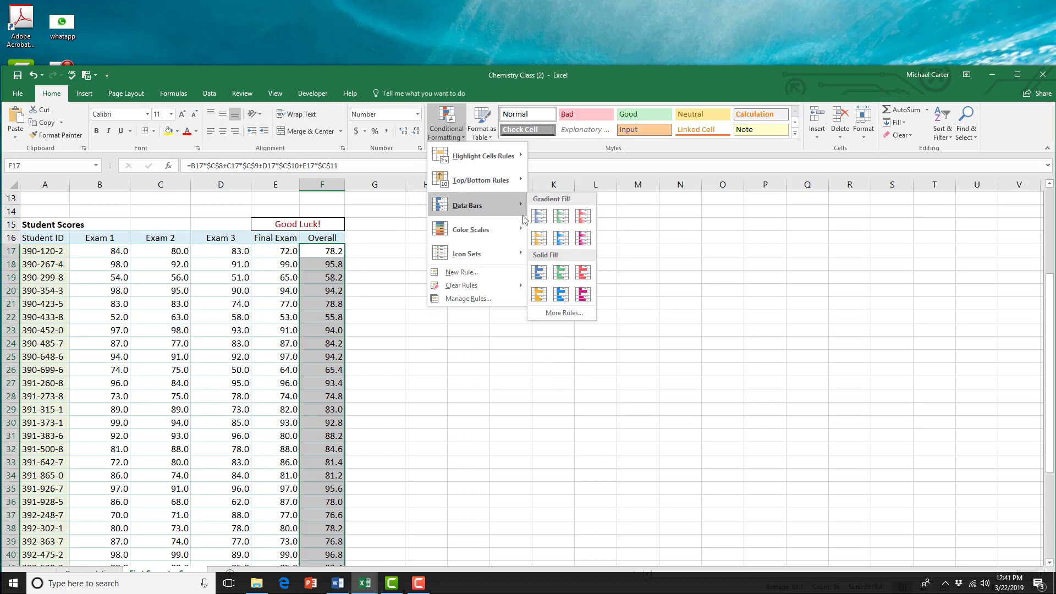
pyautogui.click(539, 217)
pyautogui.click(458, 140)
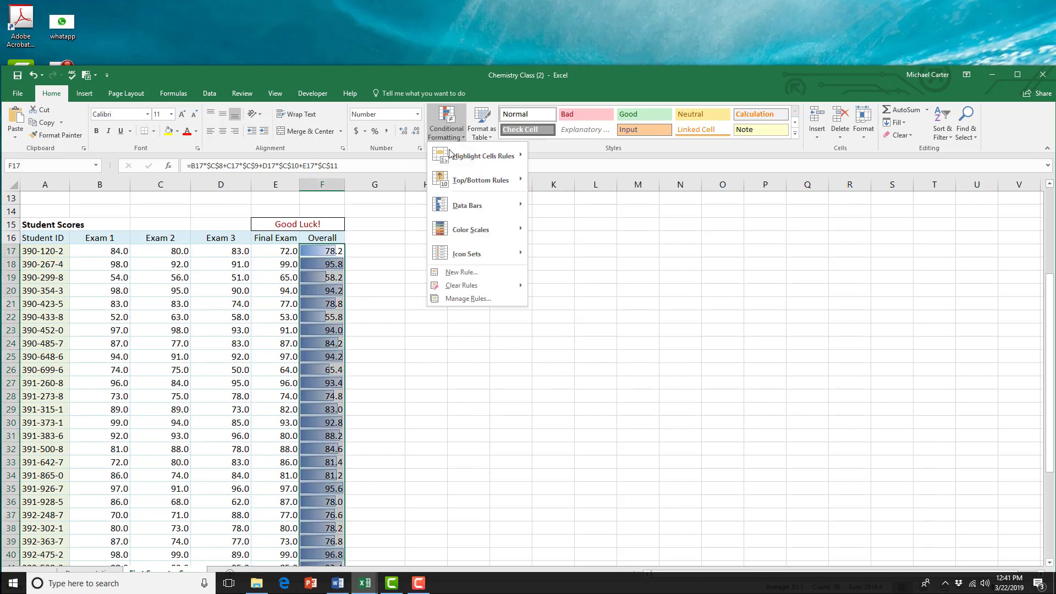
pyautogui.moveTo(472, 286)
pyautogui.click(586, 285)
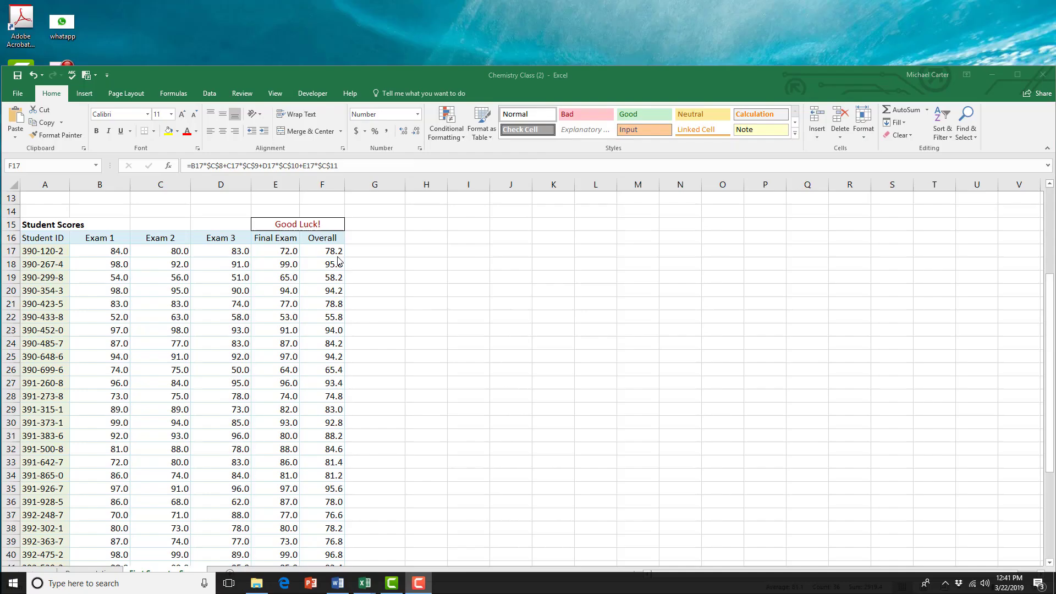
# Step: Apply the green-yellow-red color scale to the Overall scores and clear it from the selected cells
pyautogui.click(447, 131)
pyautogui.moveTo(482, 235)
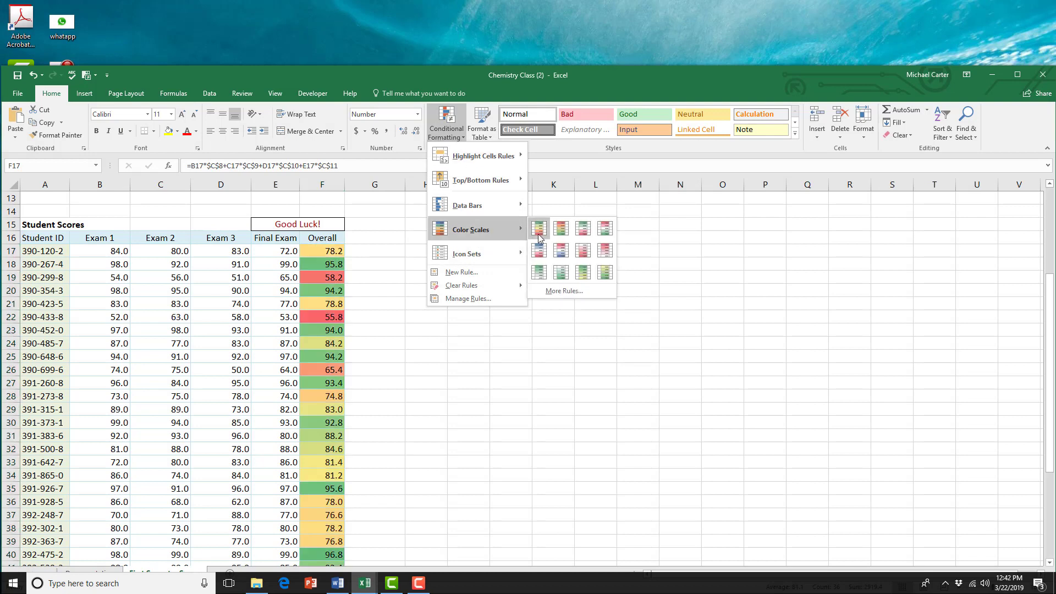
pyautogui.click(542, 237)
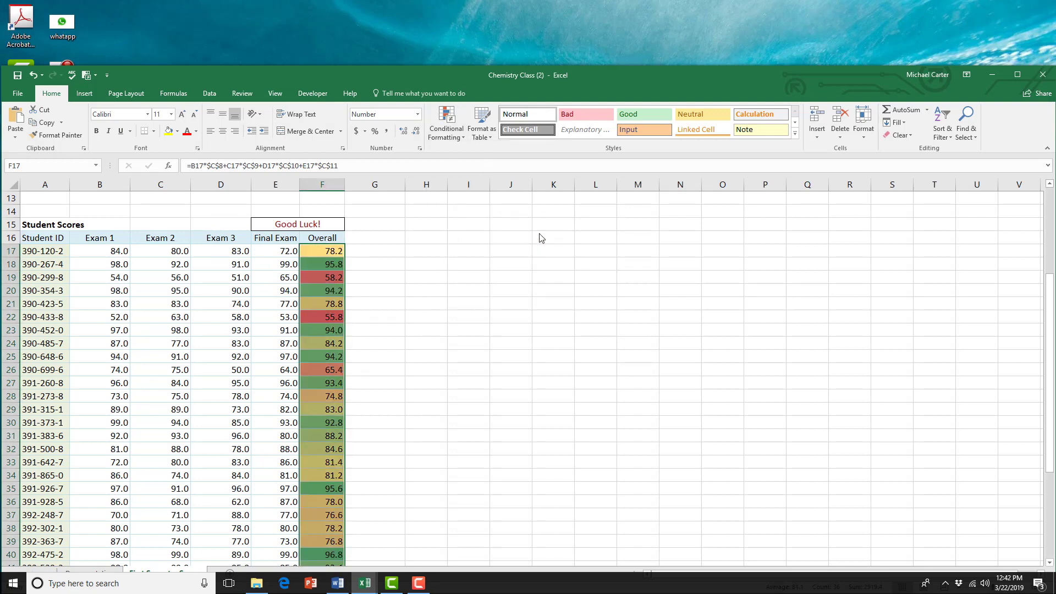
pyautogui.click(447, 131)
pyautogui.moveTo(471, 285)
pyautogui.click(586, 286)
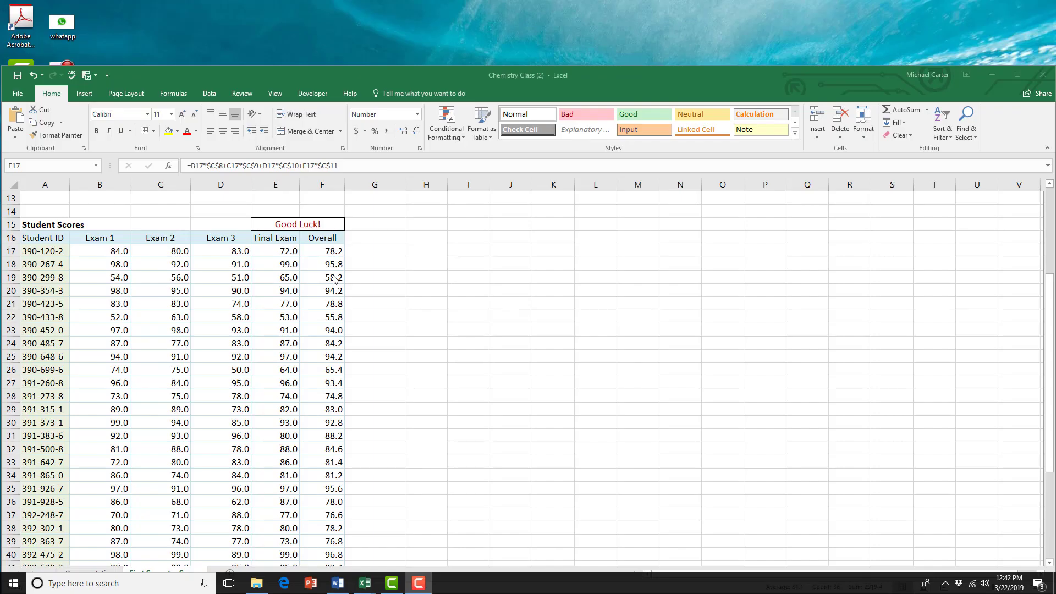
# Step: Apply the three-flag indicator icon set to the Overall scores and clear it from the selected cells
pyautogui.click(446, 131)
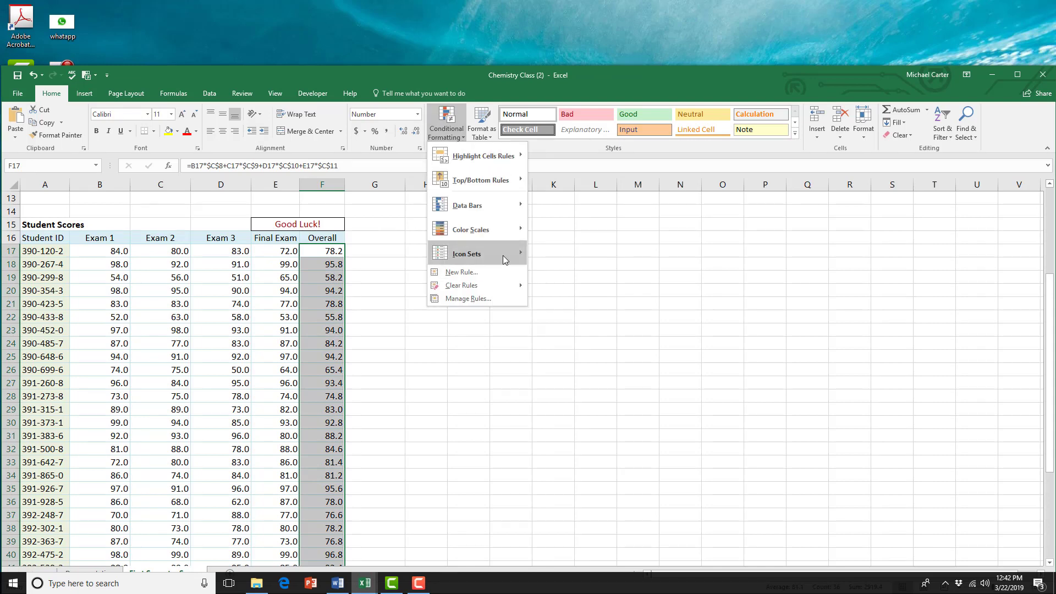
pyautogui.moveTo(502, 255)
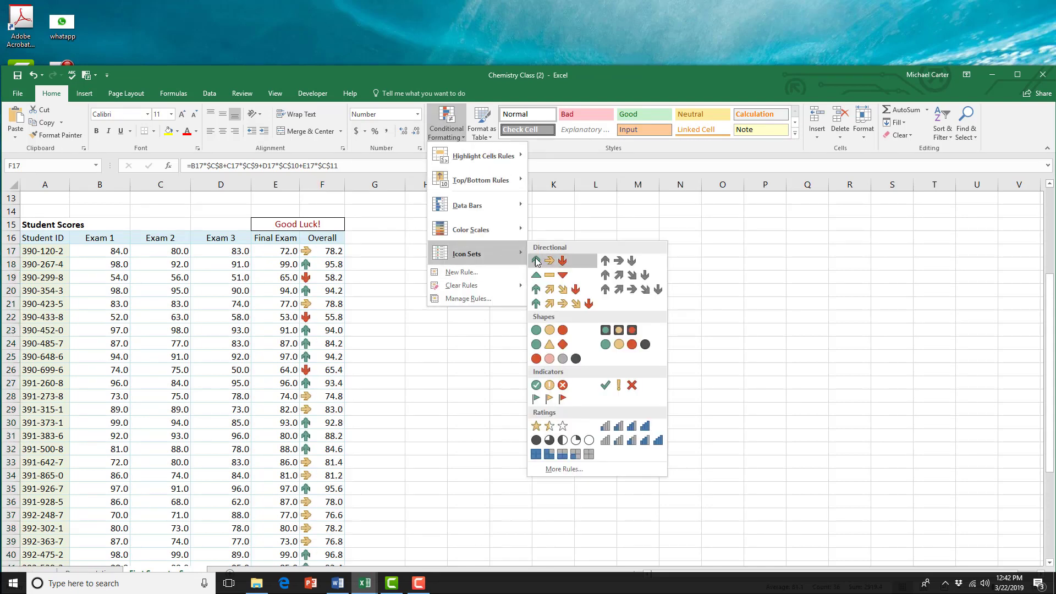
pyautogui.click(559, 400)
pyautogui.click(447, 131)
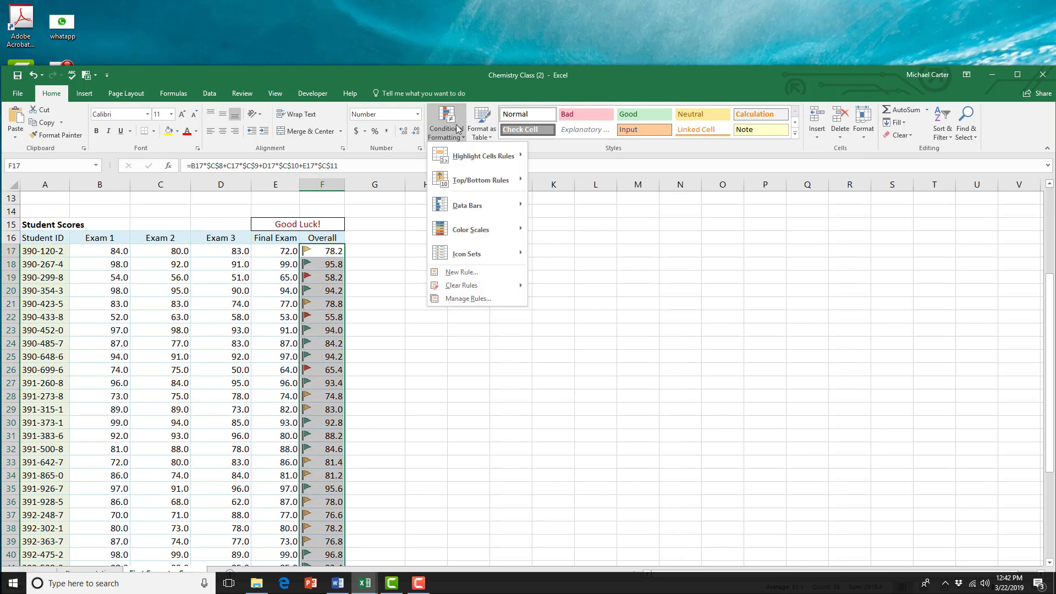
pyautogui.moveTo(484, 287)
pyautogui.click(544, 287)
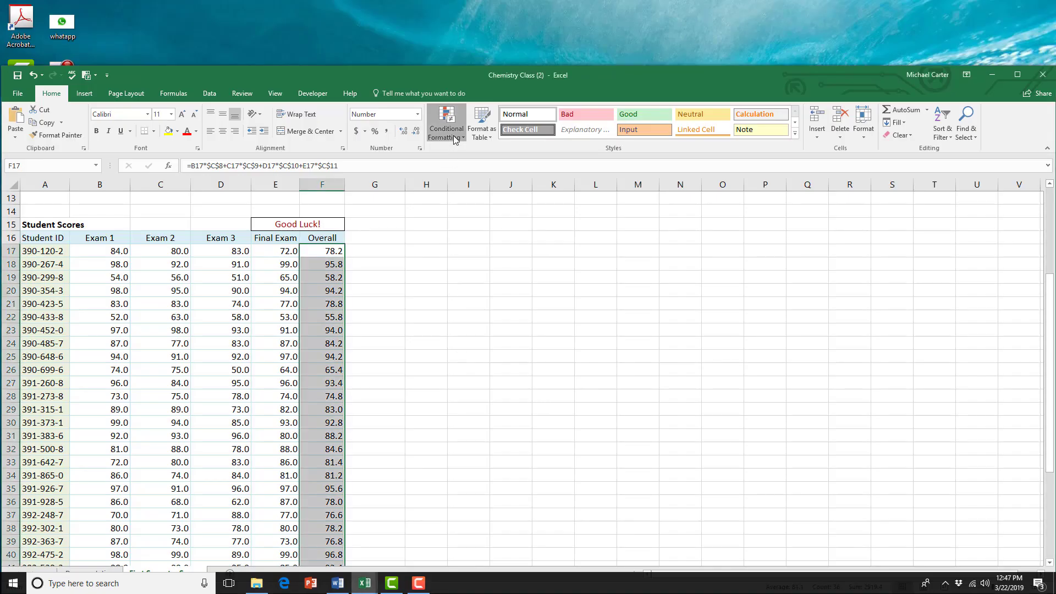
# Step: Create a new conditional formatting rule that formats all the Overall scores based on their values with a 3-Color Scale
pyautogui.click(446, 132)
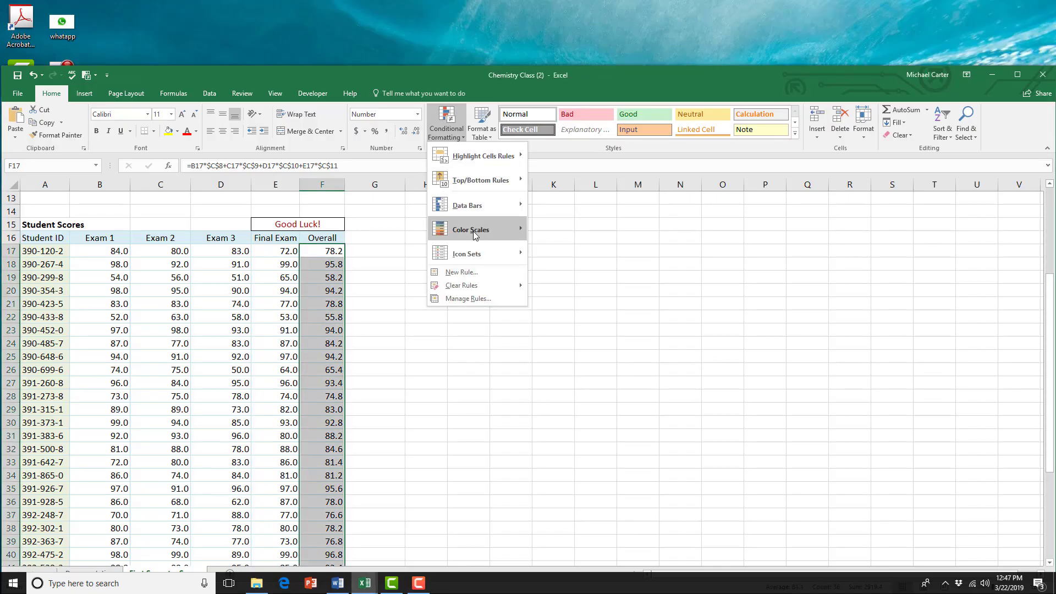
pyautogui.click(482, 299)
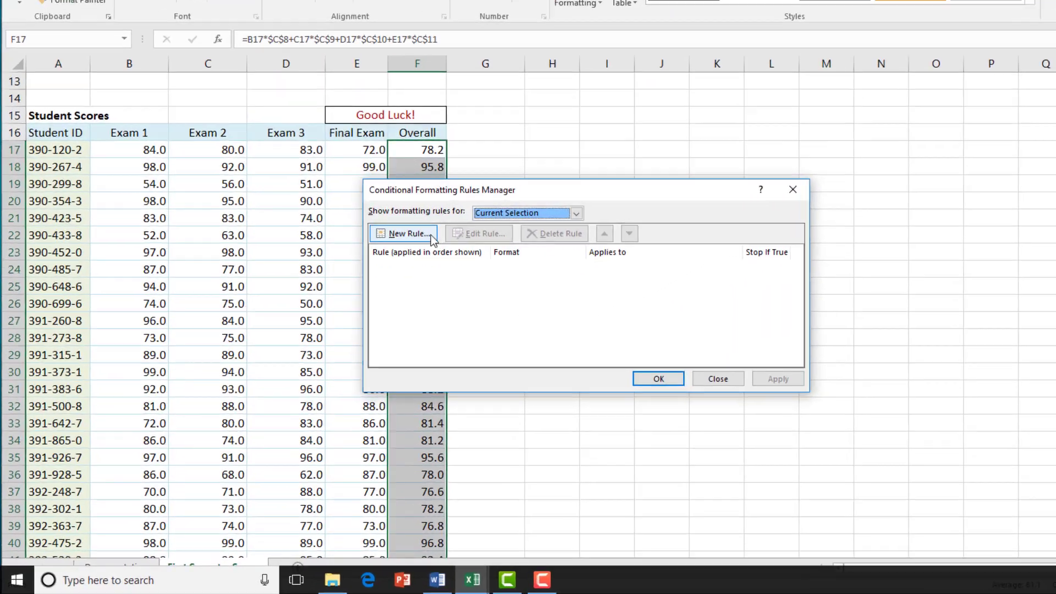
pyautogui.click(429, 234)
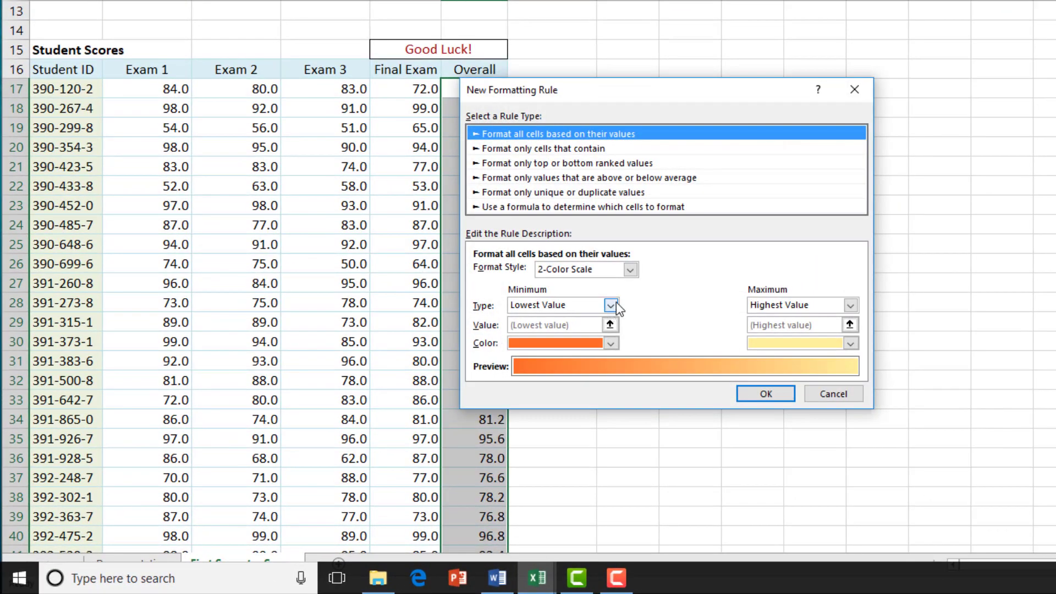
pyautogui.click(616, 303)
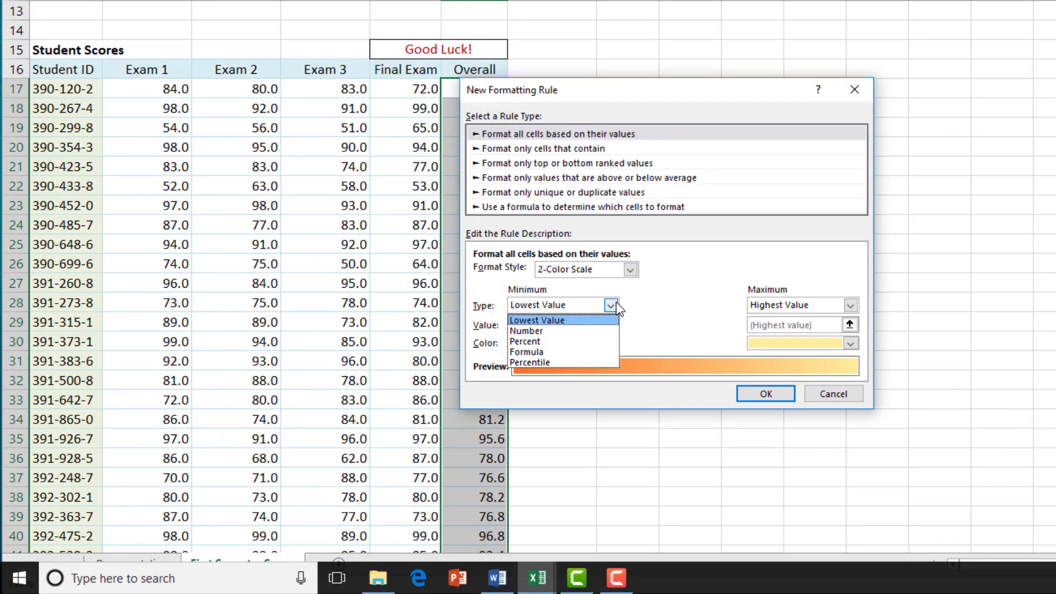
pyautogui.click(617, 322)
pyautogui.click(631, 270)
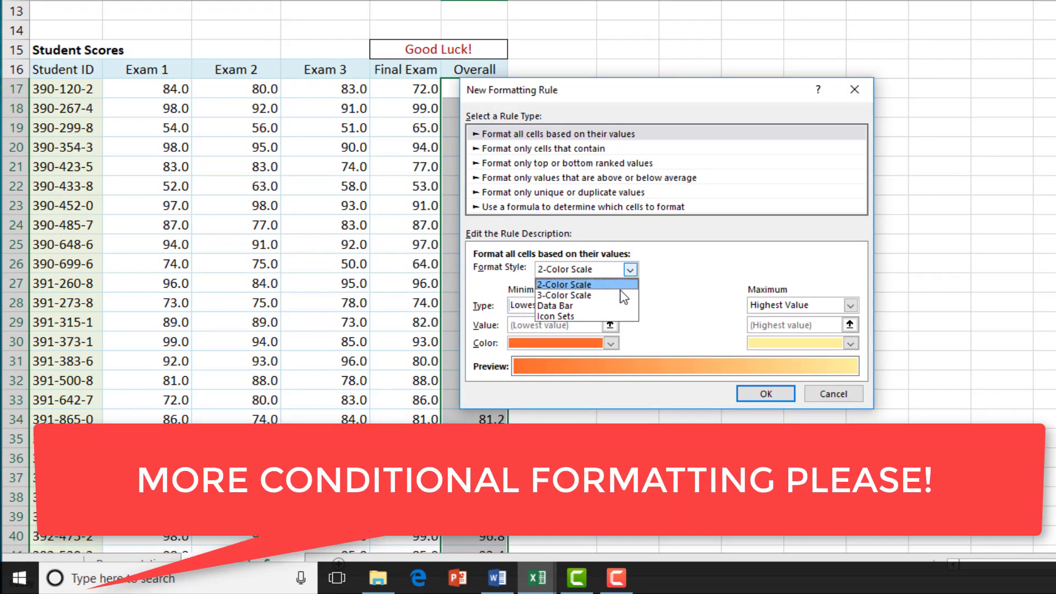
pyautogui.click(620, 293)
pyautogui.click(757, 395)
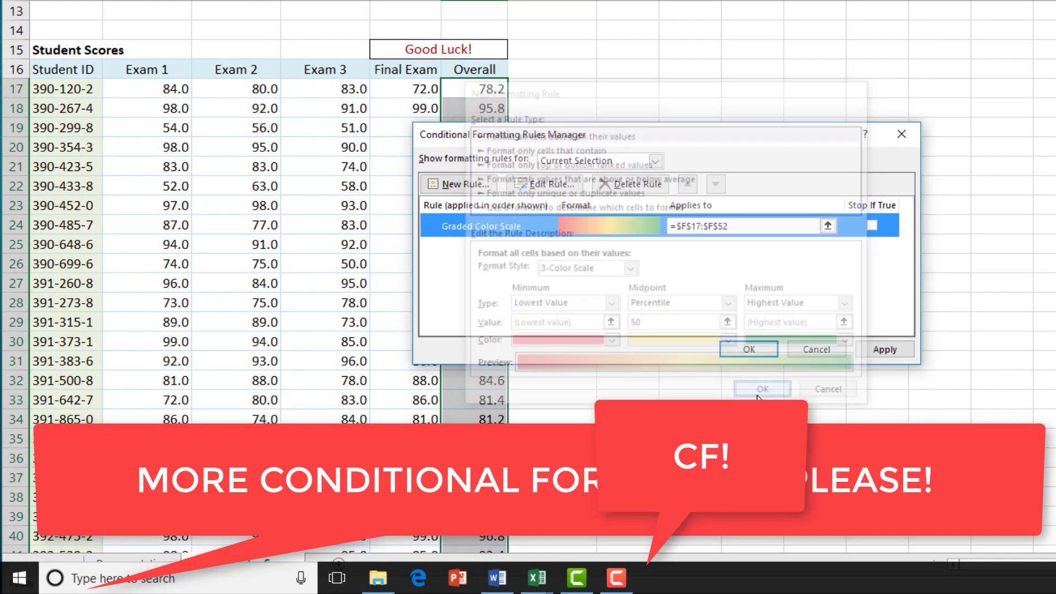
pyautogui.click(749, 349)
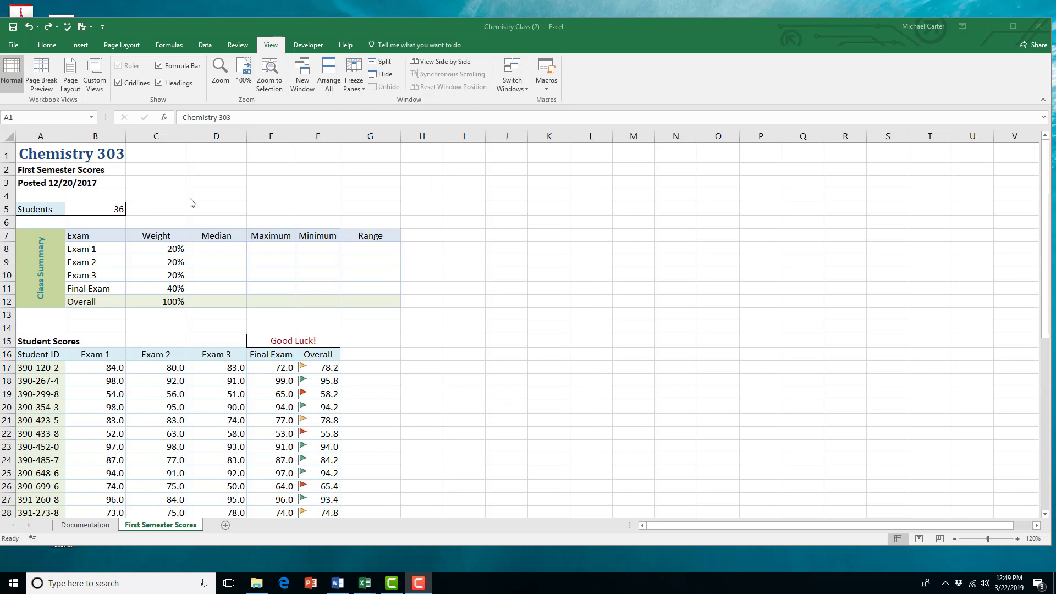
# Step: Freeze the panes with rows 1 to 14 selected and check that the student scores scroll beneath them
pyautogui.moveTo(6, 155); pyautogui.dragTo(11, 329)
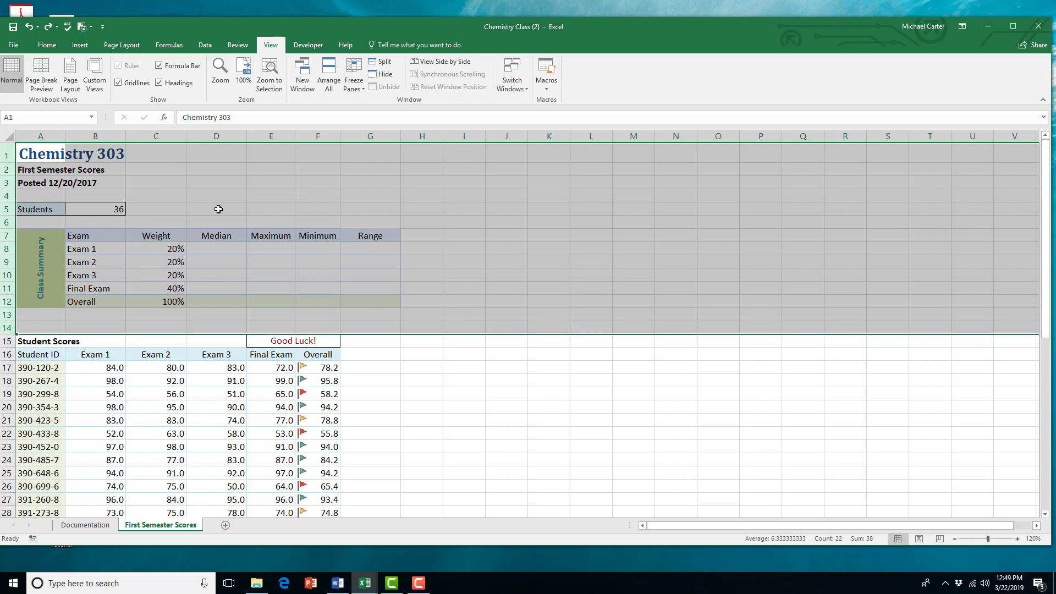
pyautogui.click(353, 82)
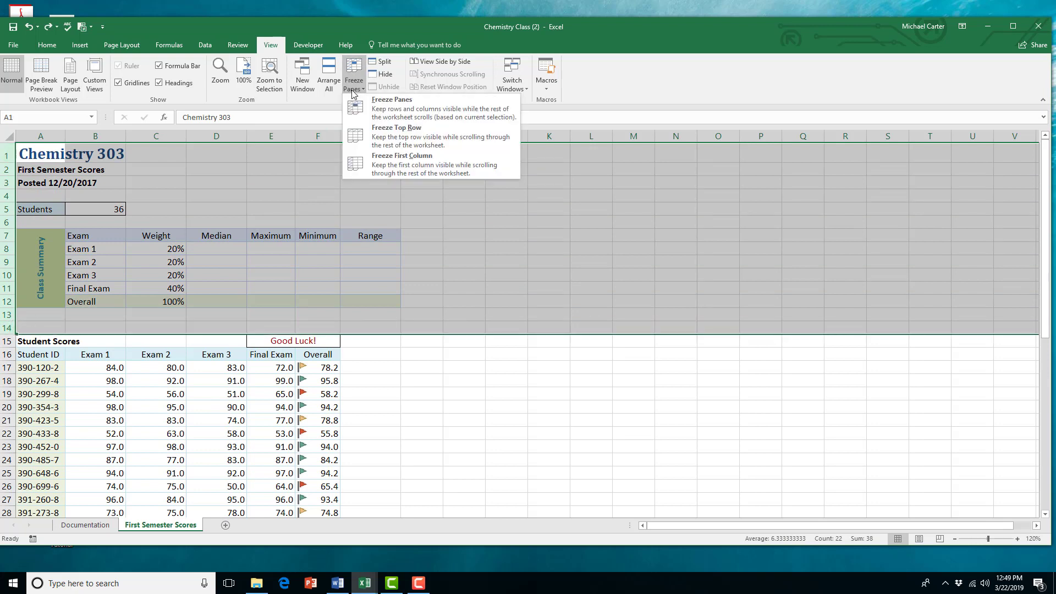
pyautogui.click(382, 110)
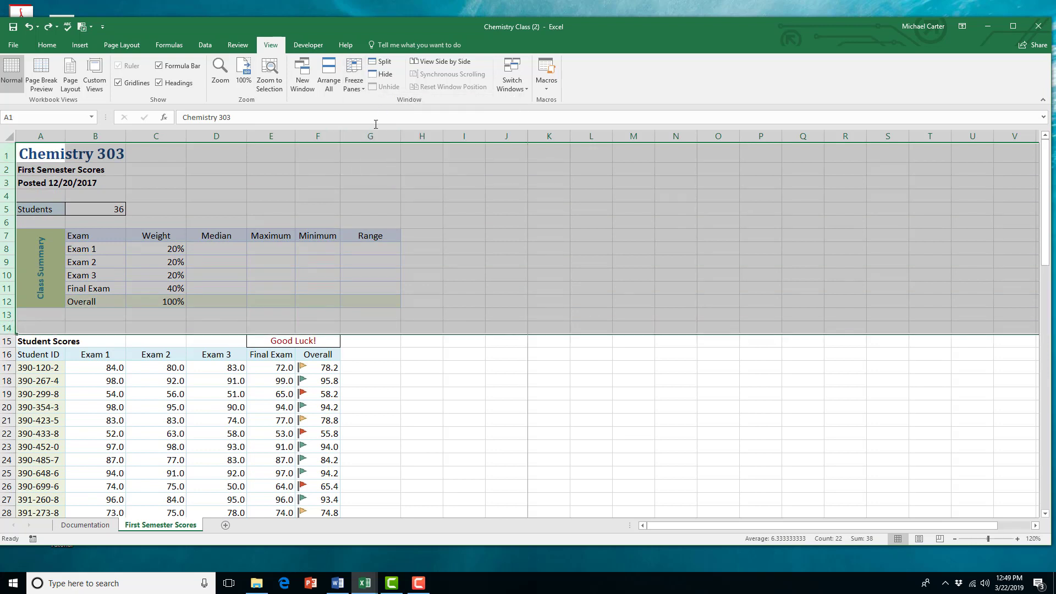
pyautogui.click(244, 383)
pyautogui.scroll(-8, 244, 383)
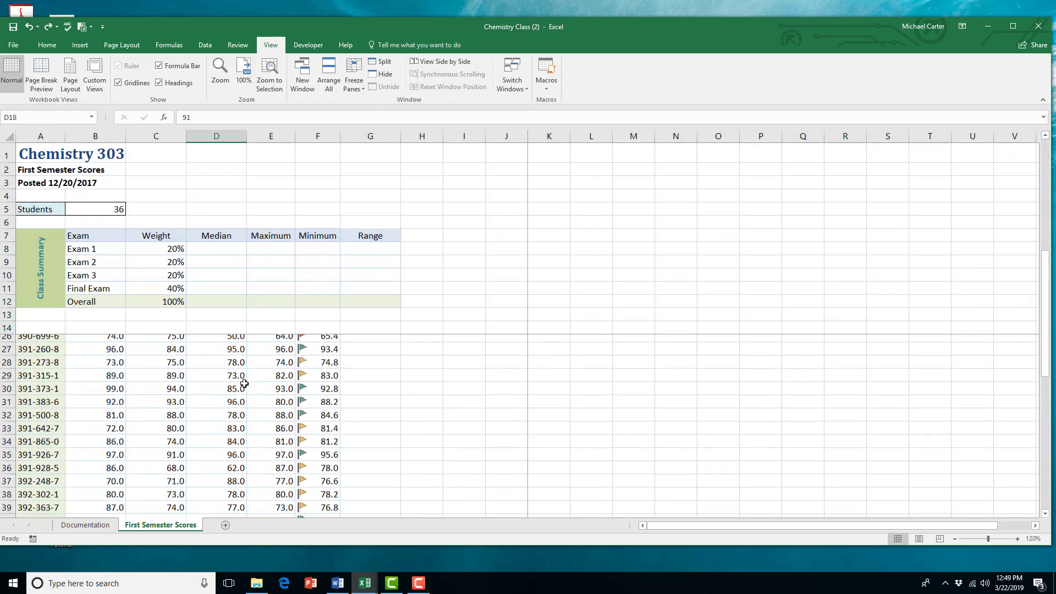
pyautogui.scroll(-2, 244, 383)
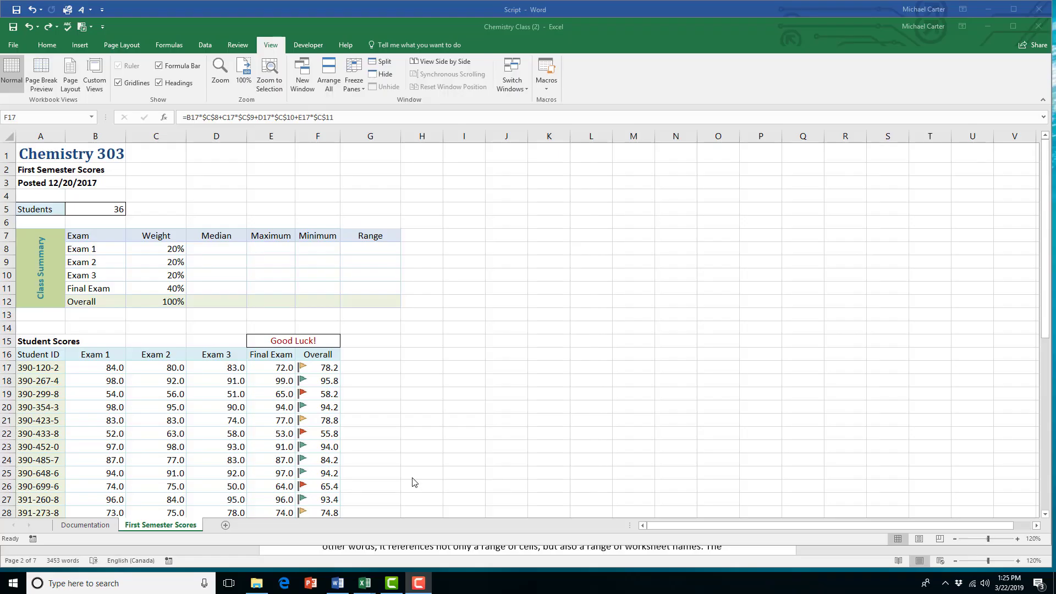
# Step: Move the Overall cells F16:F52 to column G and the Final Exam cells to column F, making room for an Exam 4 column
pyautogui.click(327, 370)
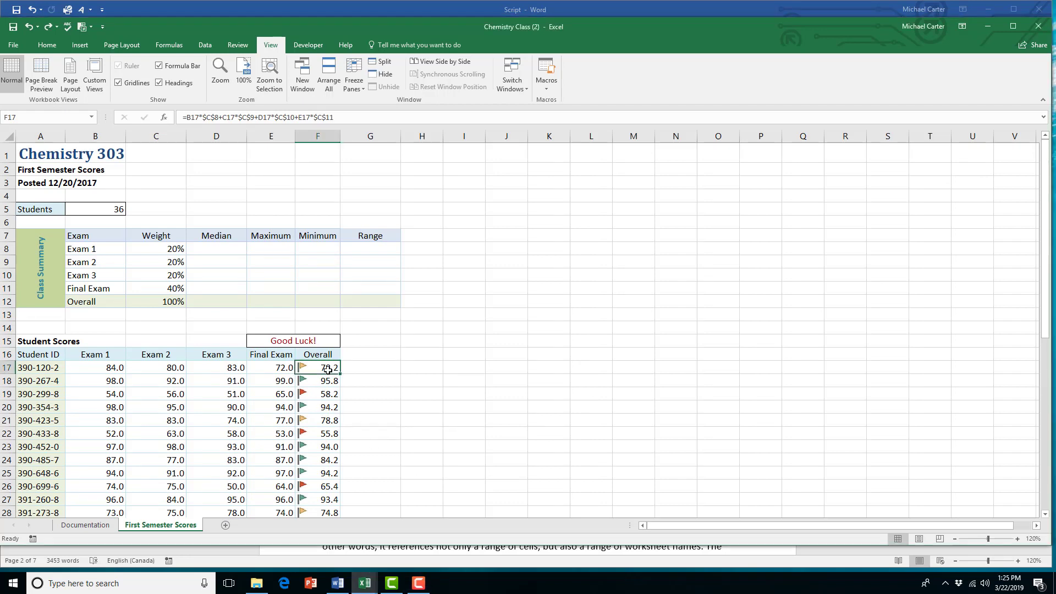
pyautogui.moveTo(325, 356); pyautogui.dragTo(321, 496)
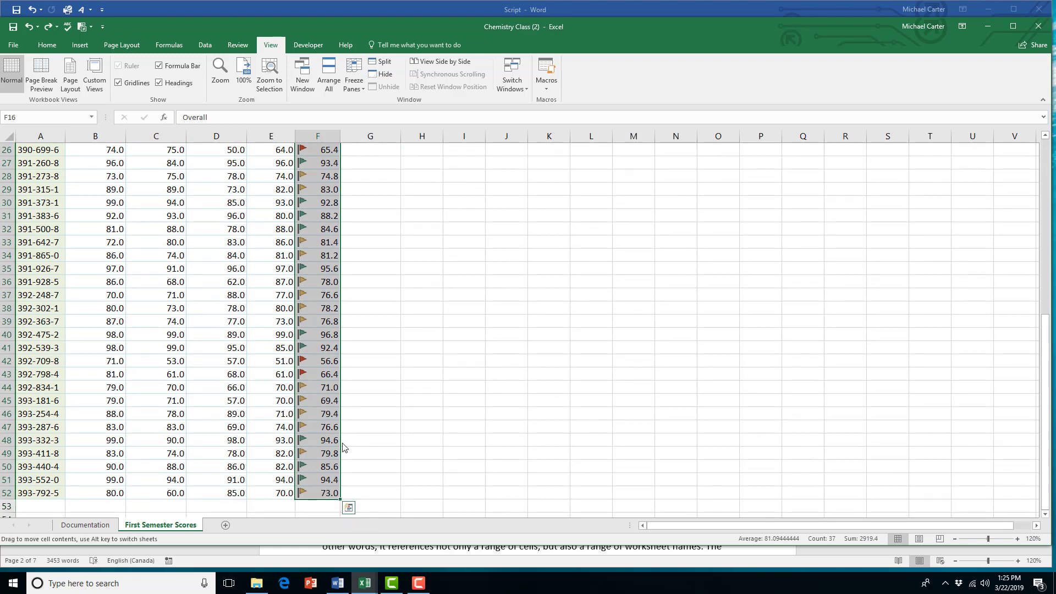
pyautogui.moveTo(340, 444); pyautogui.dragTo(374, 441)
pyautogui.scroll(8, 375, 441)
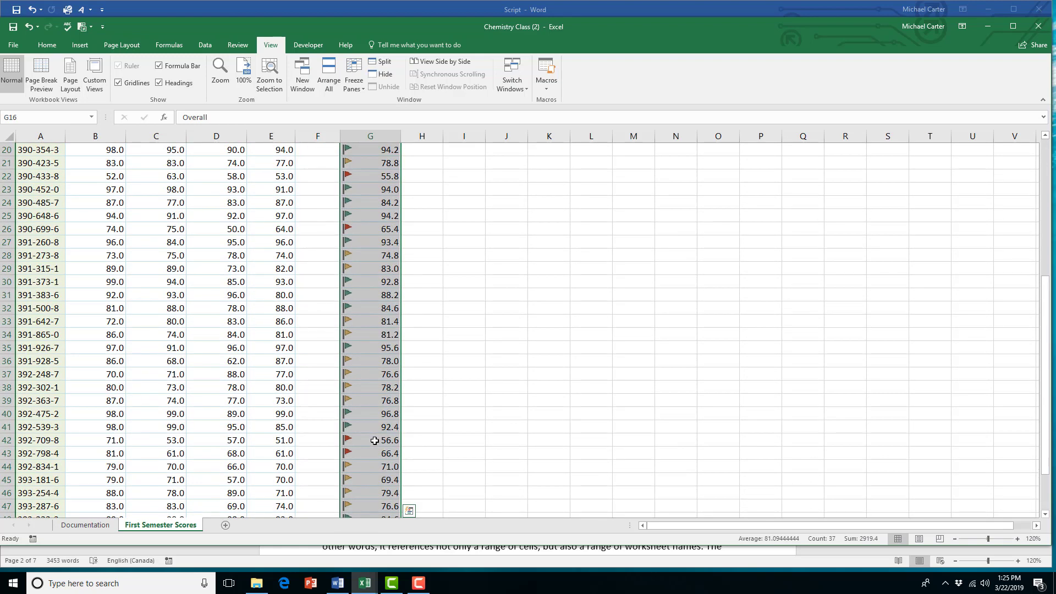
pyautogui.moveTo(284, 336); pyautogui.dragTo(293, 541)
pyautogui.moveTo(292, 542); pyautogui.dragTo(316, 482)
pyautogui.scroll(2, 316, 481)
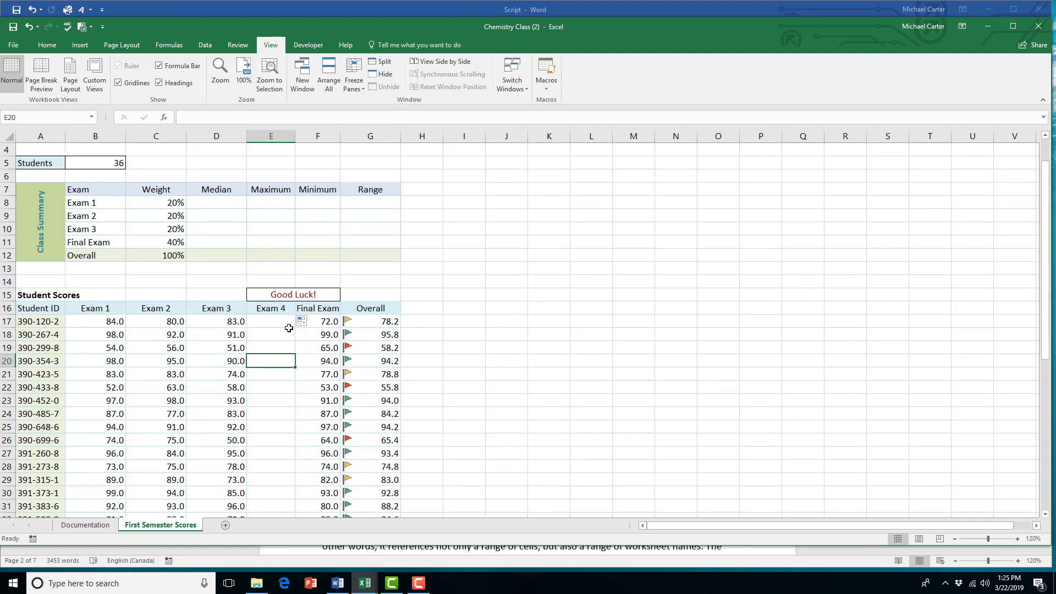
# Step: Enter =MEDIAN(B17:B52) as the Exam 1 median in D8 and fill the formula down to D11
pyautogui.click(205, 204)
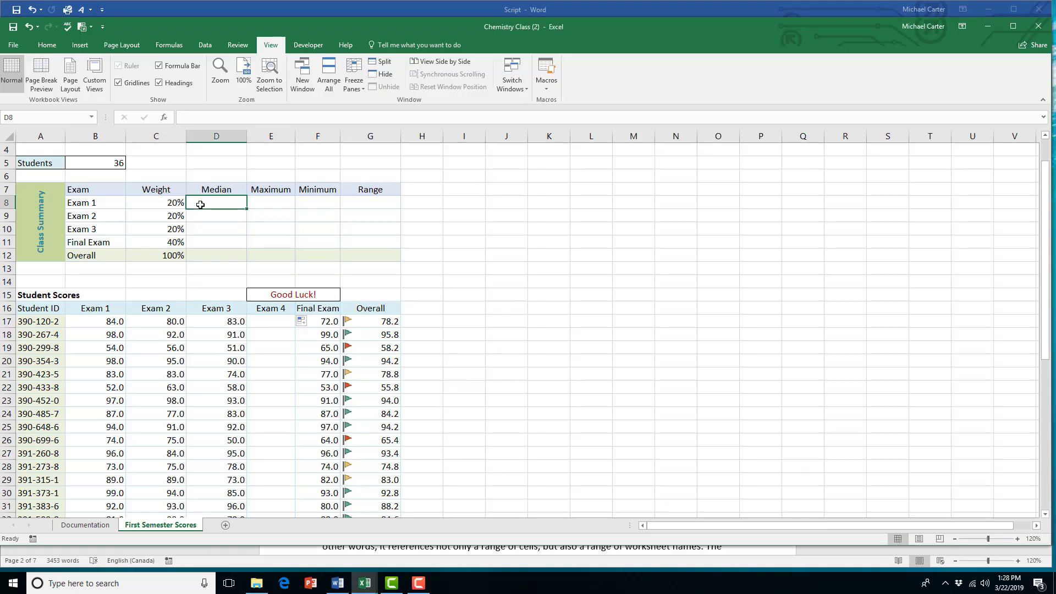
pyautogui.write('=m')
pyautogui.write('edian')
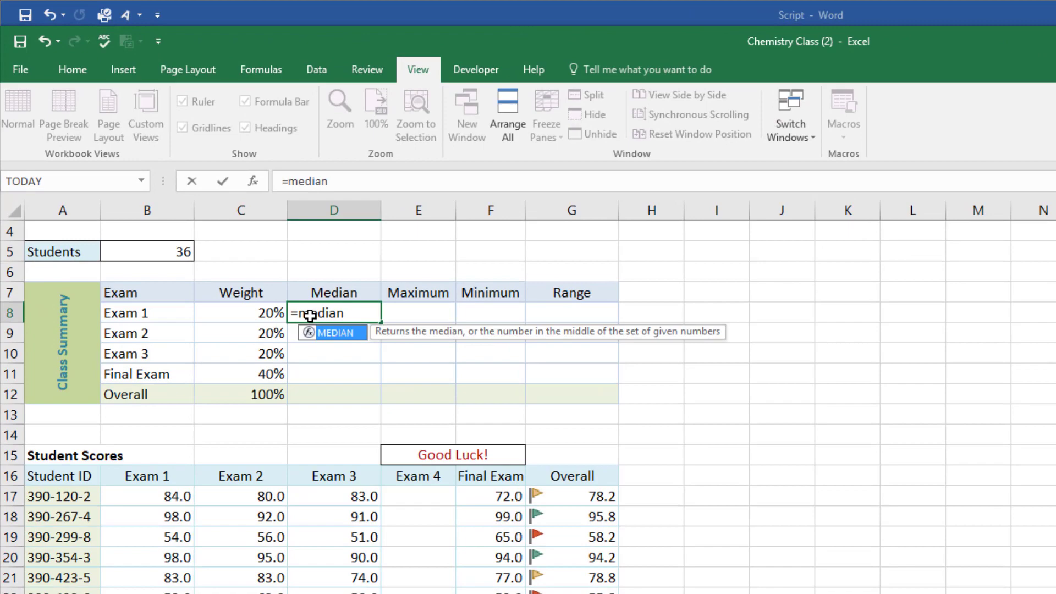
pyautogui.write('(')
pyautogui.moveTo(165, 496); pyautogui.dragTo(130, 545)
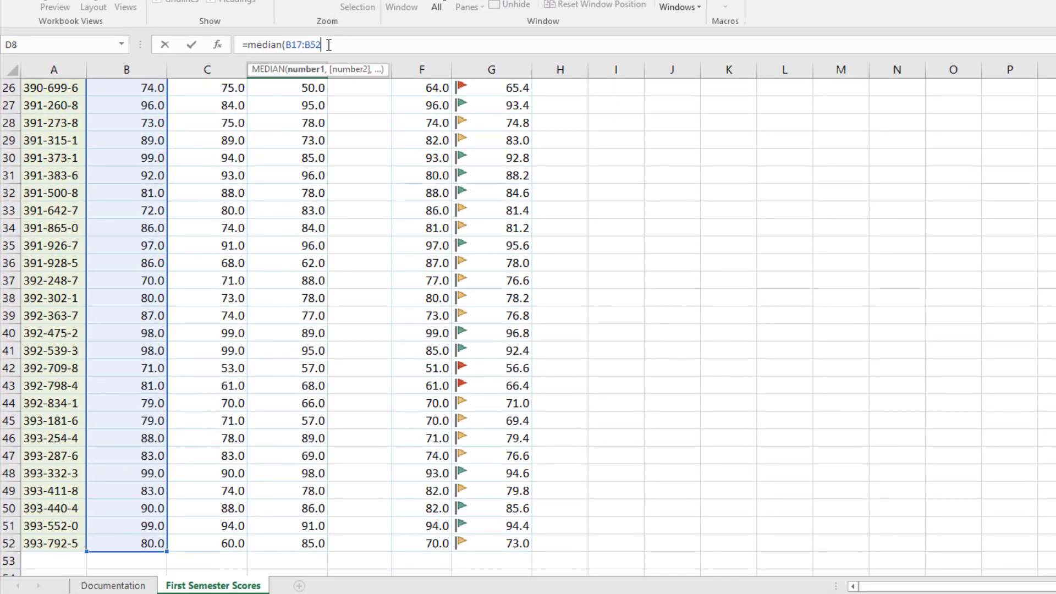
pyautogui.write(')')
pyautogui.press('Return')
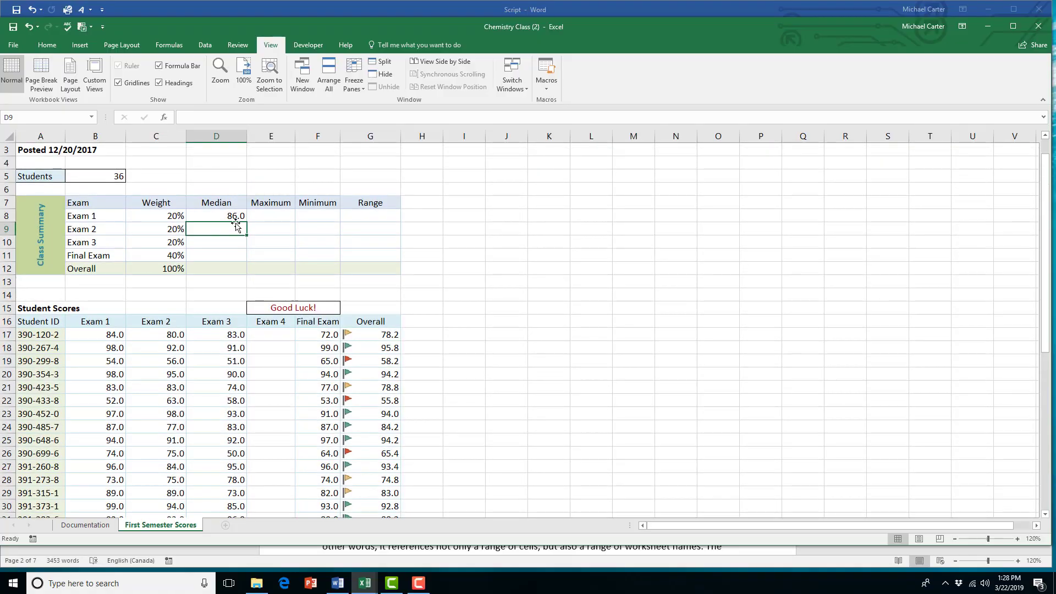
pyautogui.click(315, 175)
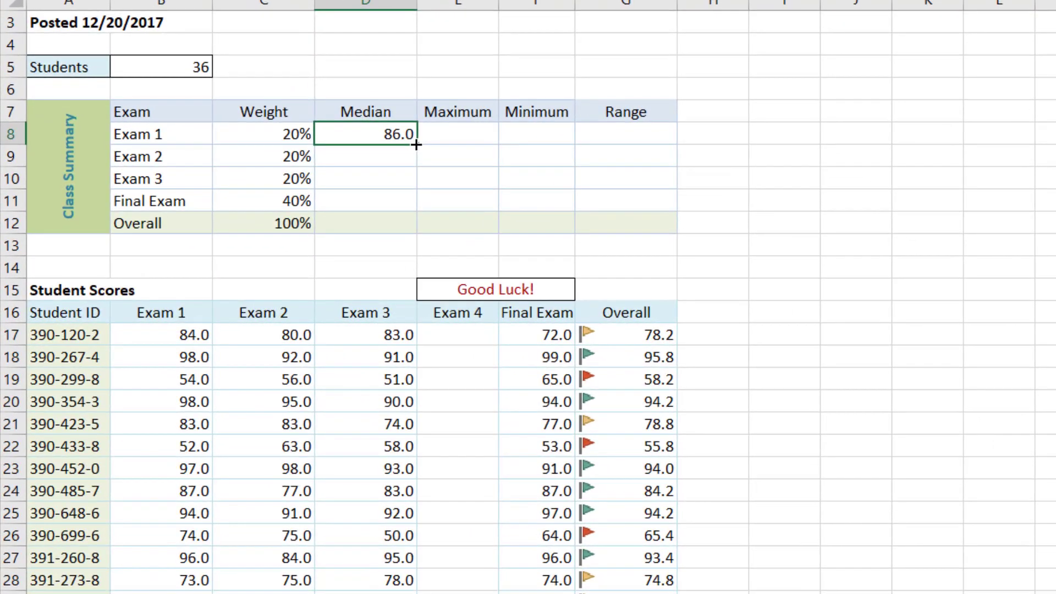
pyautogui.moveTo(416, 145); pyautogui.dragTo(408, 215)
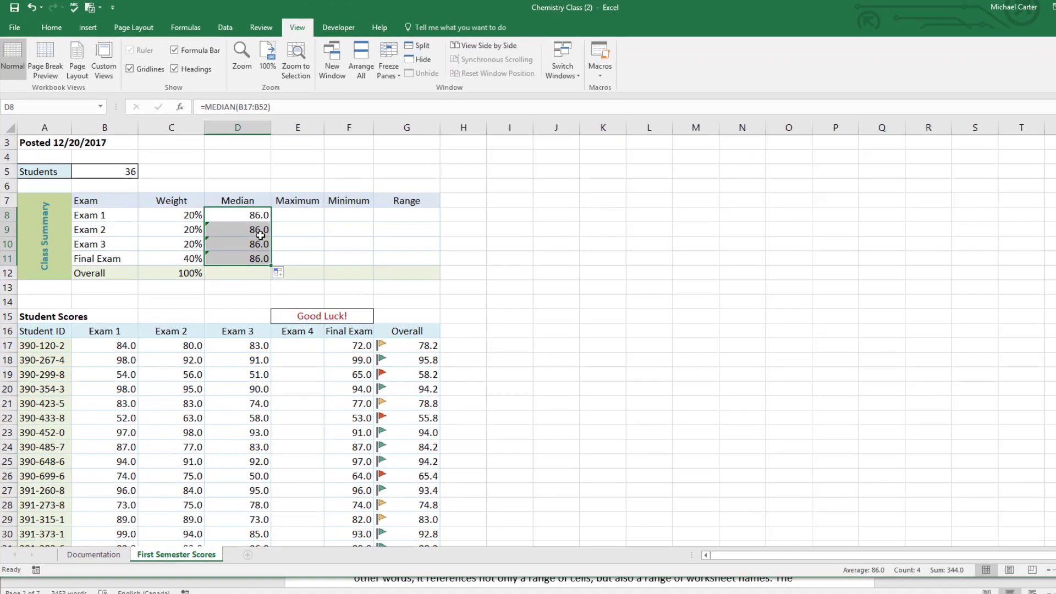
# Step: Correct the median formula ranges to C17:C52 for Exam 2 in D9 and D17:D52 for Exam 3 in D10
pyautogui.click(398, 161)
pyautogui.doubleClick(416, 235)
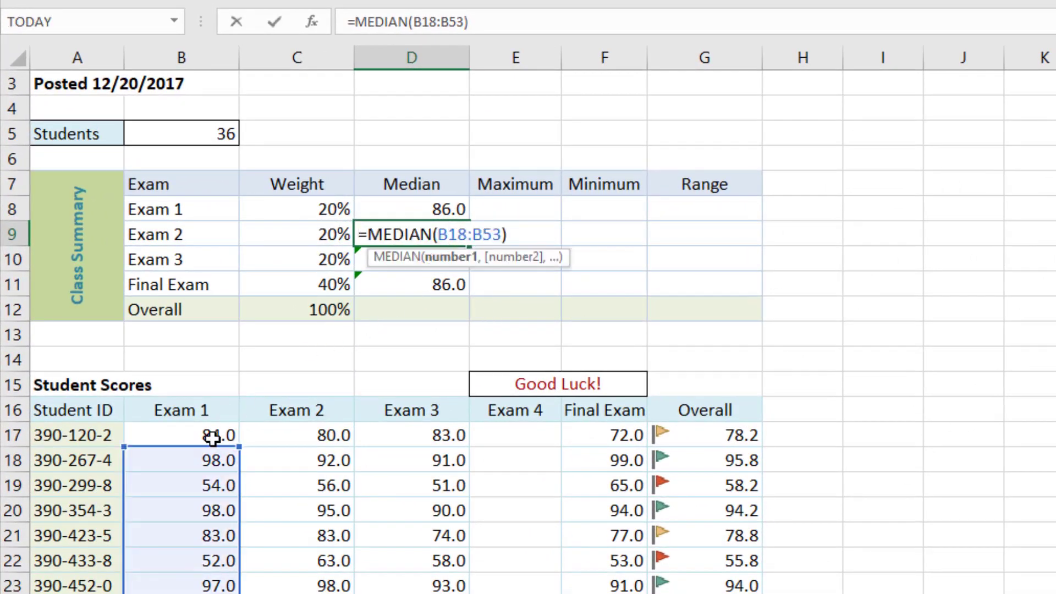
pyautogui.moveTo(210, 447); pyautogui.dragTo(261, 435)
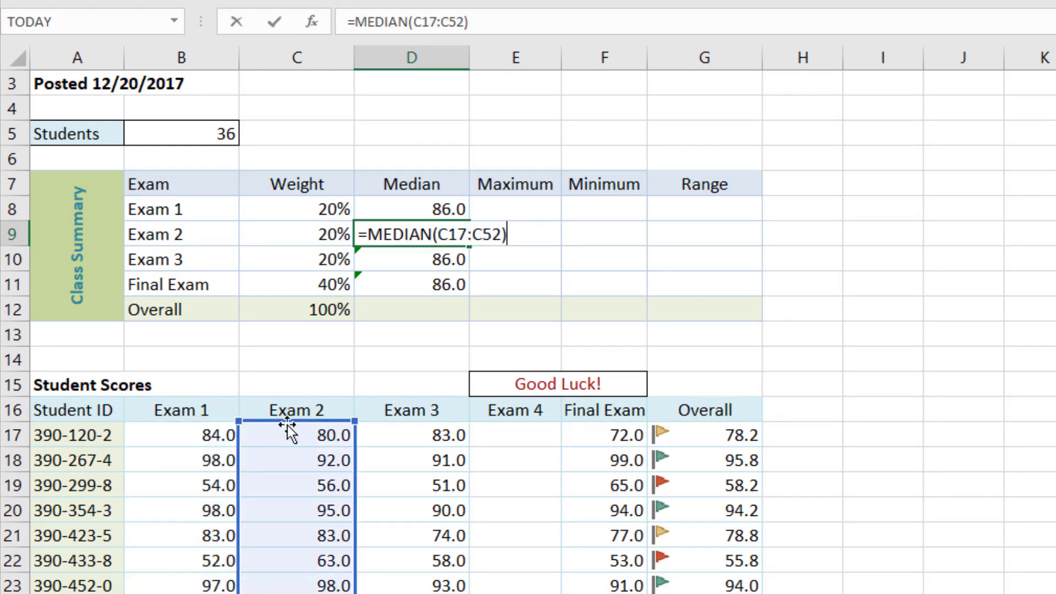
pyautogui.press('Return')
pyautogui.doubleClick(408, 259)
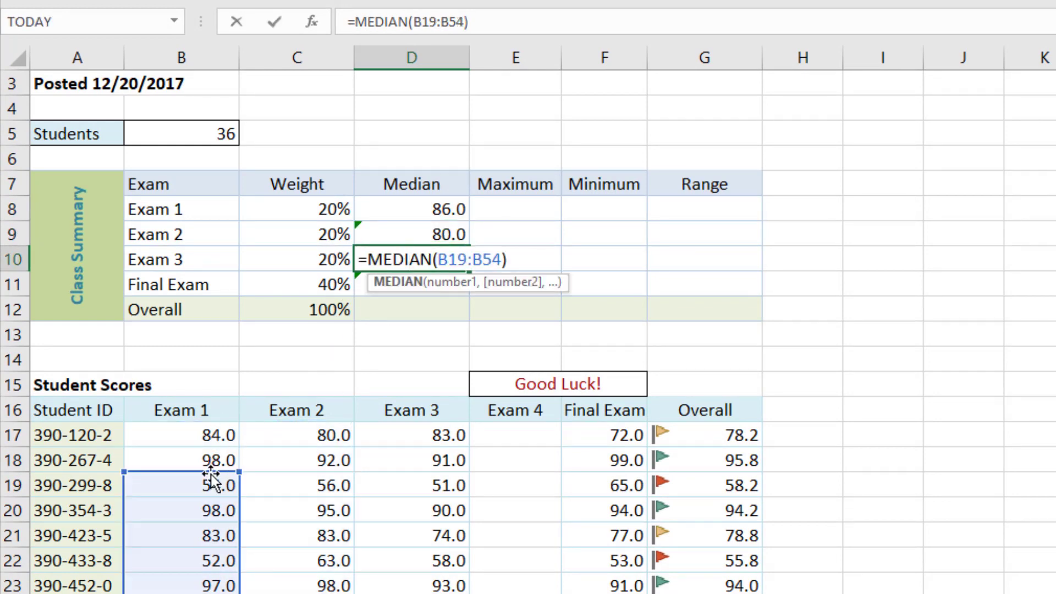
pyautogui.moveTo(210, 475); pyautogui.dragTo(398, 440)
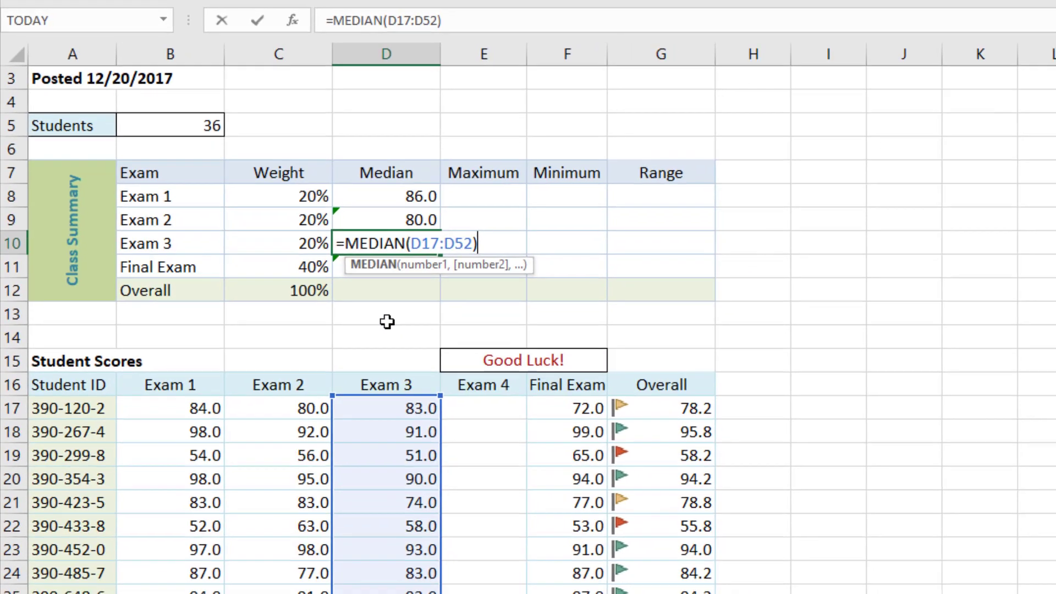
pyautogui.press('Return')
# Step: Correct the median formula in D11 so that it references the students' Final Exam scores
pyautogui.doubleClick(380, 266)
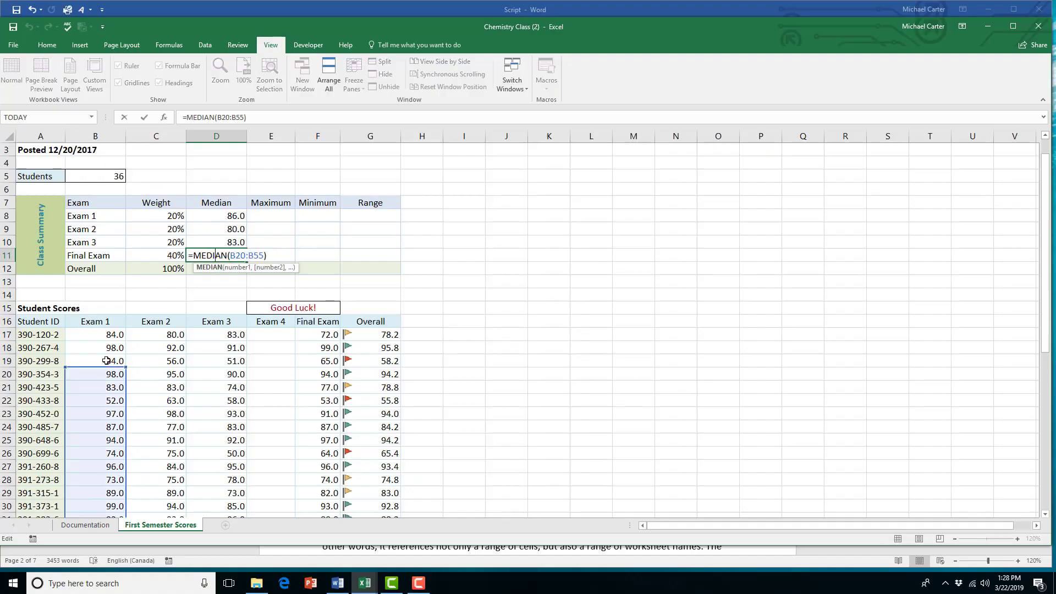
pyautogui.moveTo(105, 367); pyautogui.dragTo(302, 333)
pyautogui.press('Return')
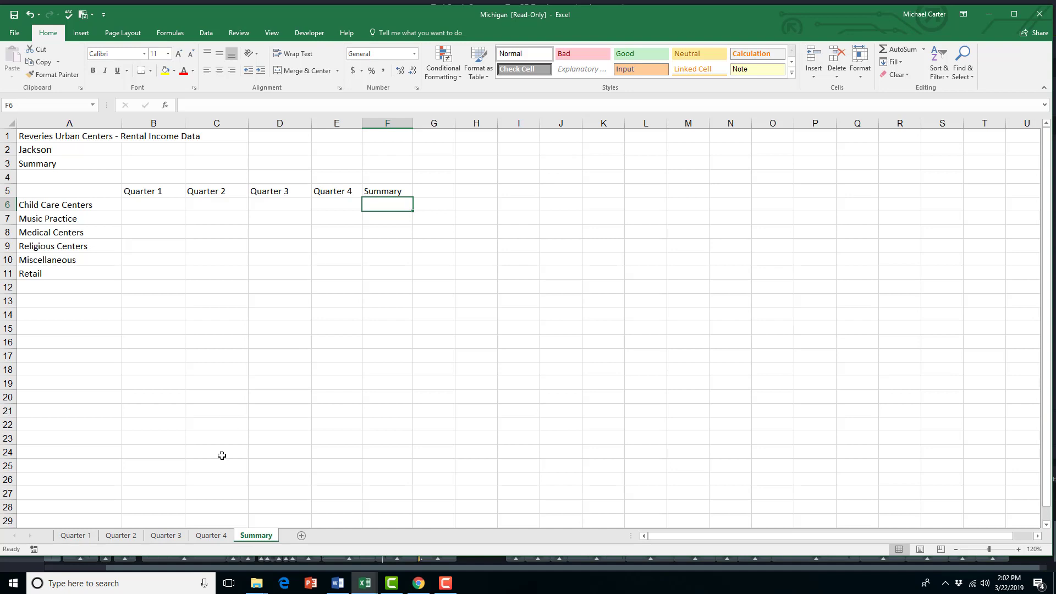
# Step: Look through the rental income layout on the Quarter 4, Quarter 3, Quarter 2 and Quarter 1 sheets of the Michigan workbook
pyautogui.click(213, 537)
pyautogui.click(174, 537)
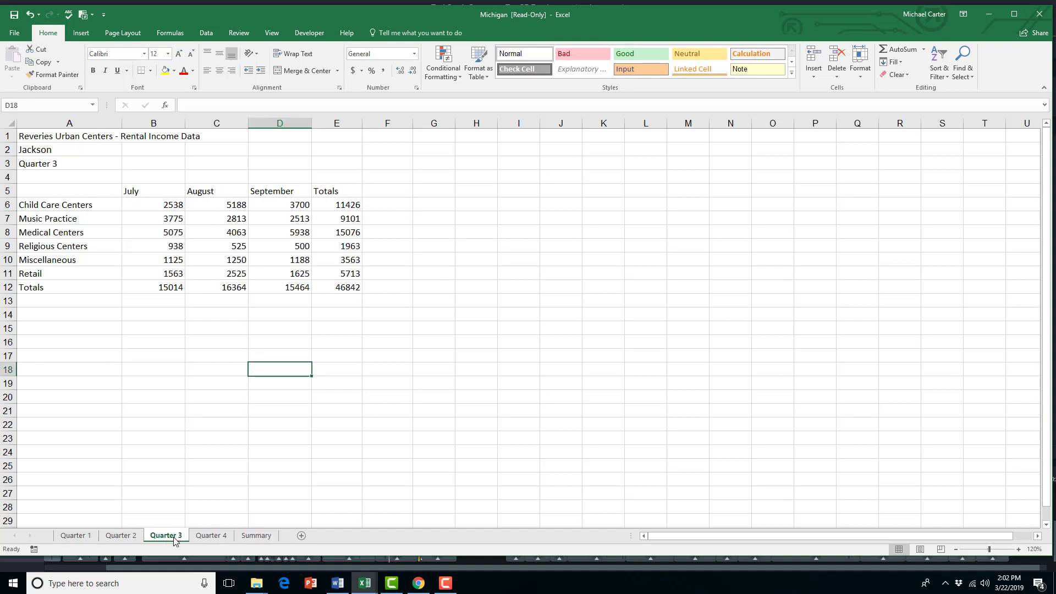
pyautogui.click(121, 538)
pyautogui.click(82, 537)
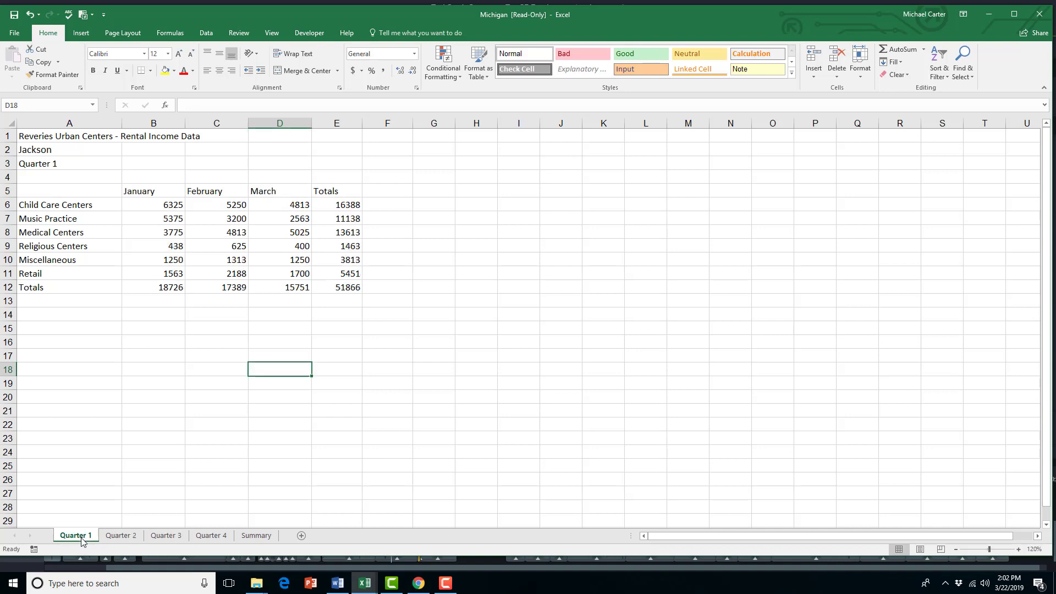
# Step: On the Summary sheet, enter =SUM('Quarter 1:Quarter 4'!E6) in F6 as the Child Care Centers summary across all four quarters
pyautogui.click(243, 537)
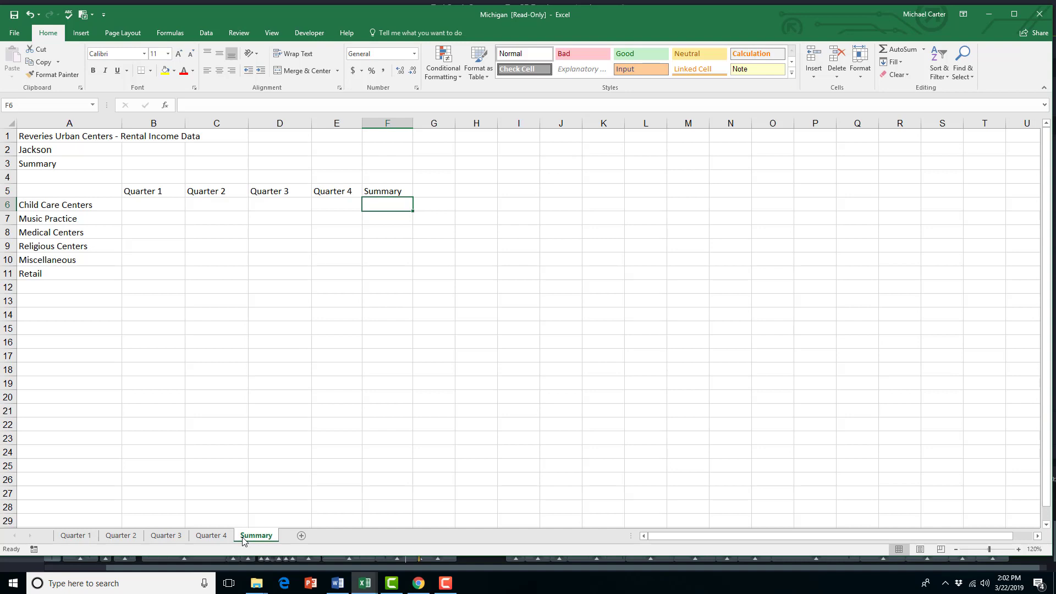
pyautogui.write('=')
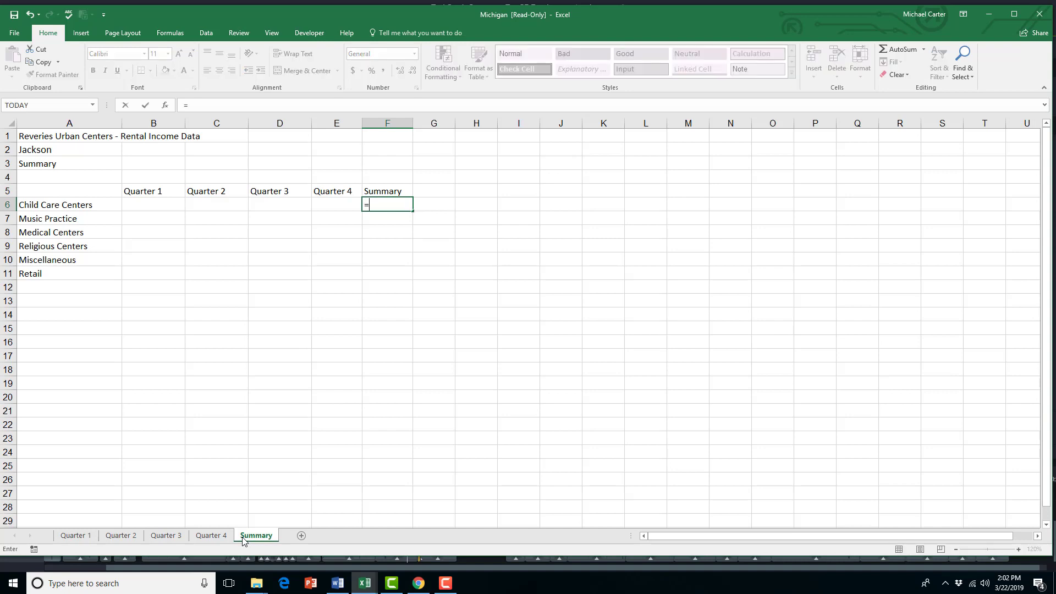
pyautogui.write('sum')
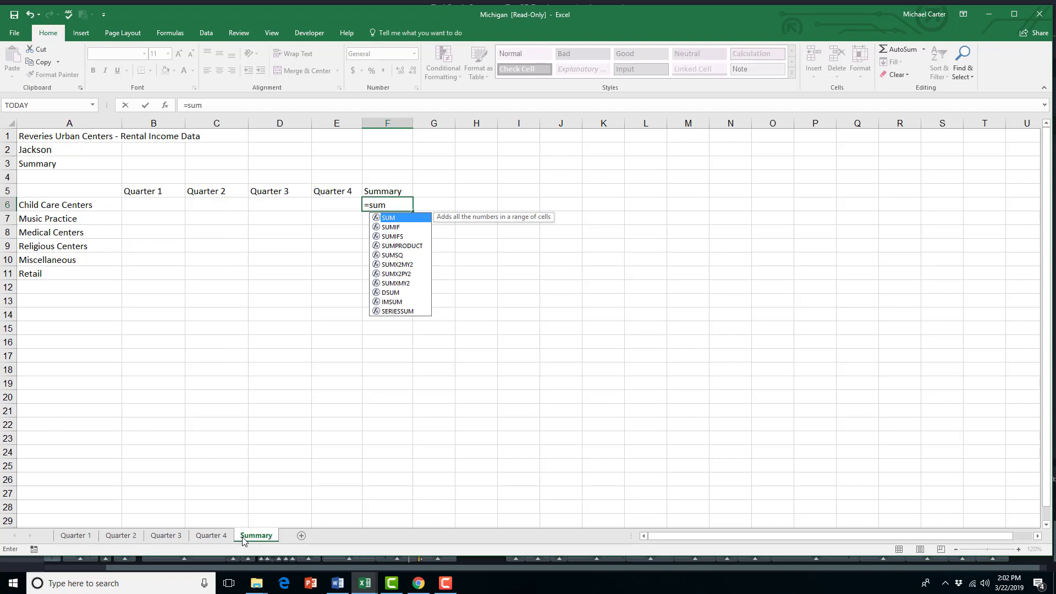
pyautogui.write('(')
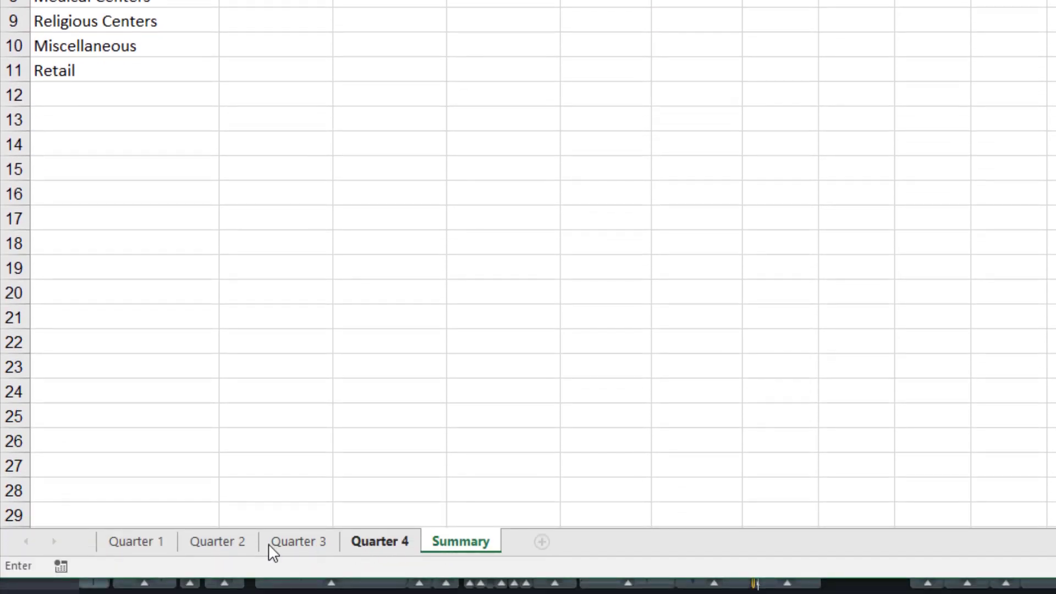
pyautogui.click(118, 545)
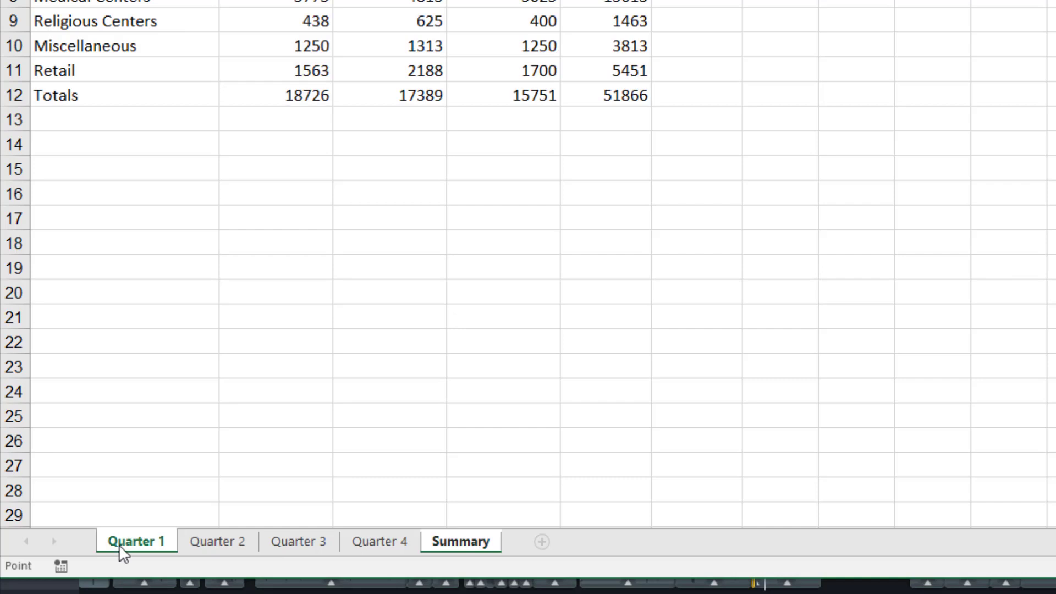
pyautogui.press('shift')
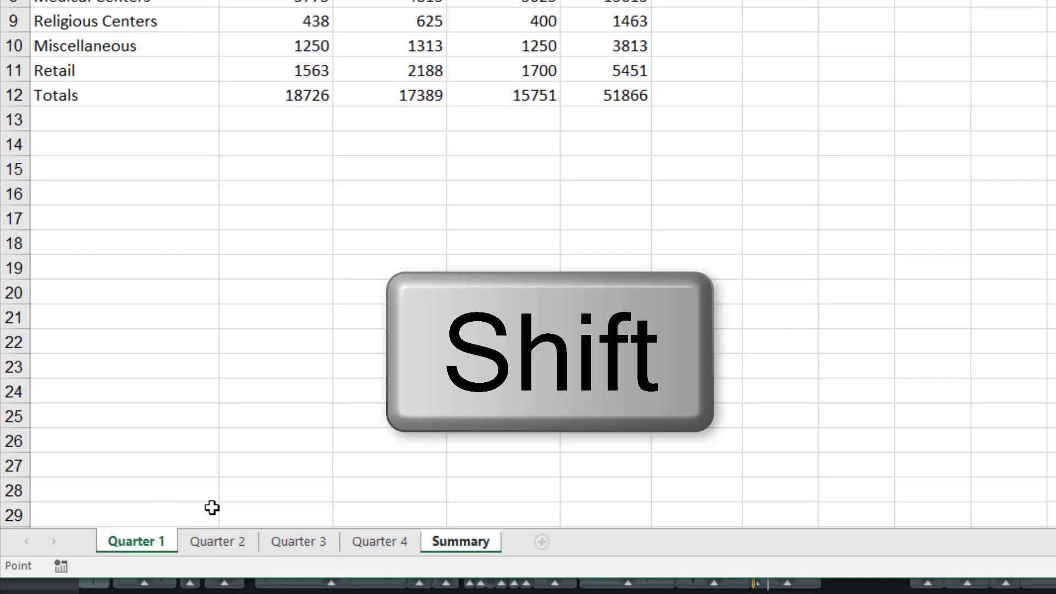
pyautogui.keyDown('shift'); pyautogui.click(374, 541); pyautogui.keyUp('shift')
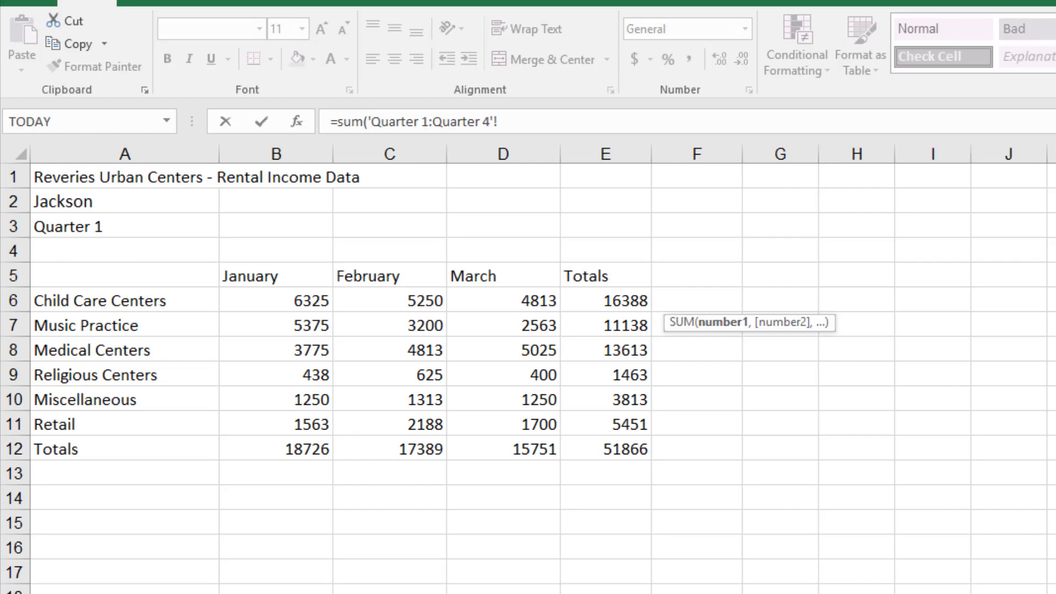
pyautogui.click(607, 301)
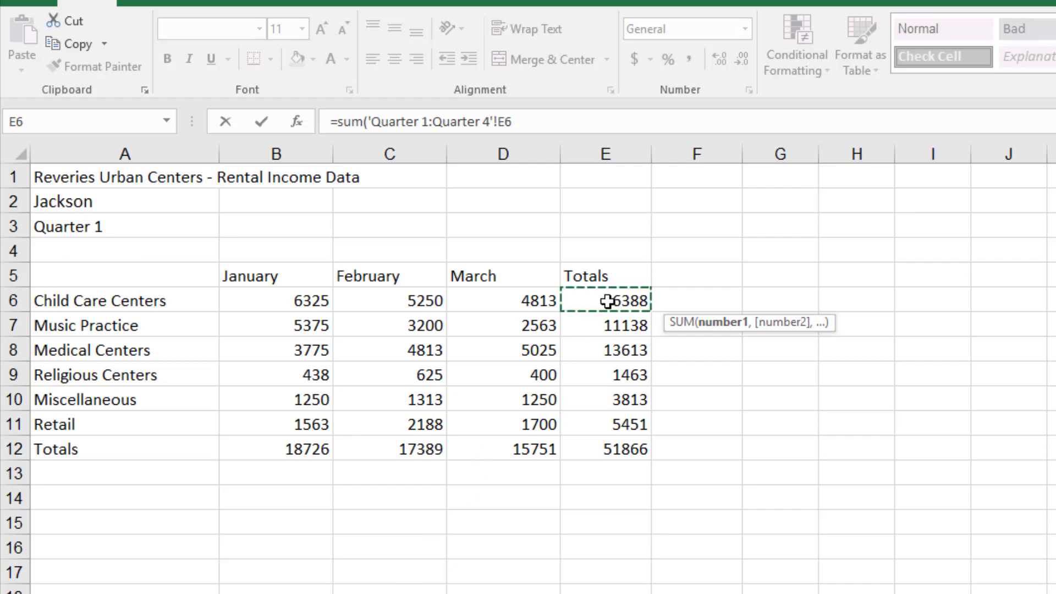
pyautogui.click(587, 116)
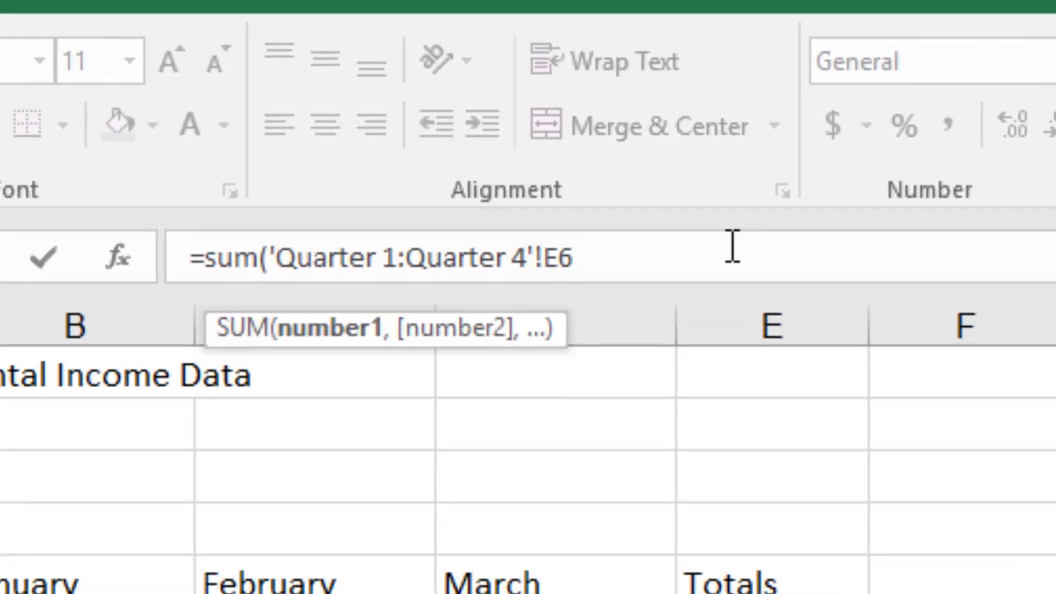
pyautogui.write(')')
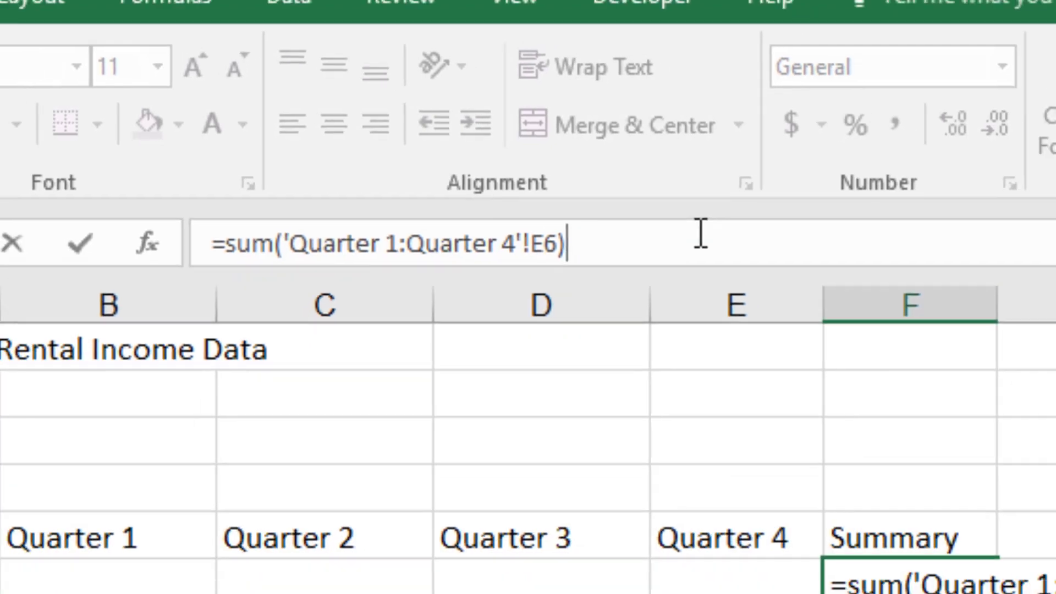
pyautogui.press('Return')
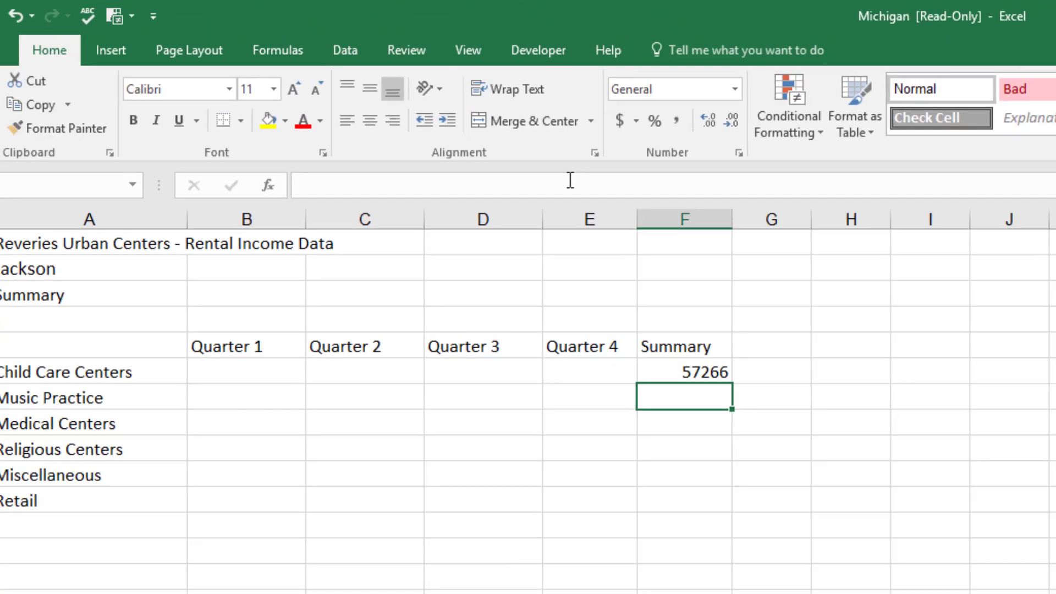
pyautogui.click(687, 370)
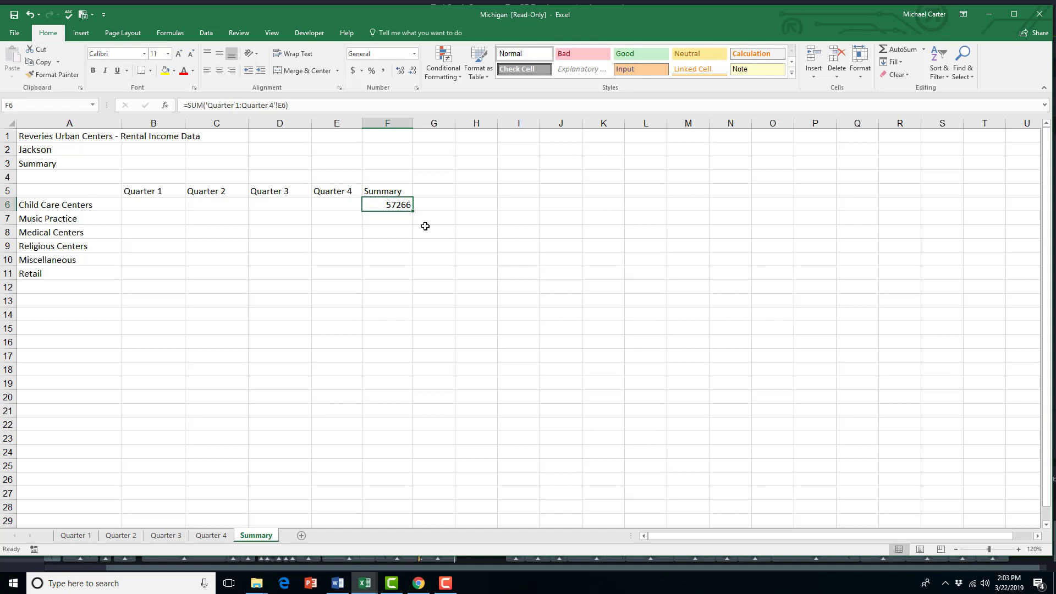
# Step: Overwrite the Child Care Centers total in E6 on the Quarter 4 sheet with 400 and return to the Summary sheet
pyautogui.click(211, 535)
pyautogui.click(327, 206)
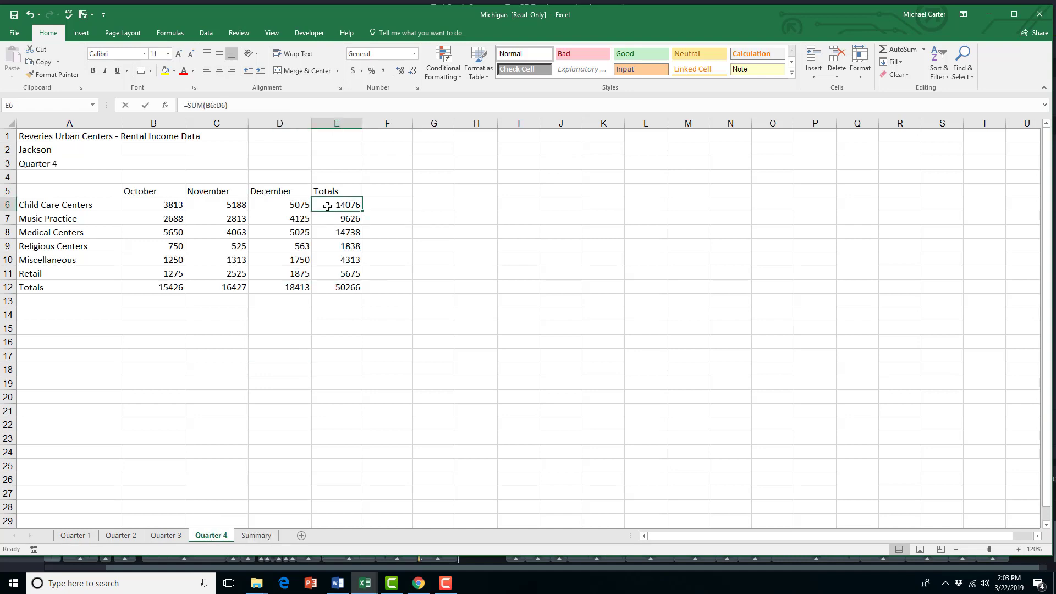
pyautogui.write('400')
pyautogui.press('Return')
pyautogui.click(255, 535)
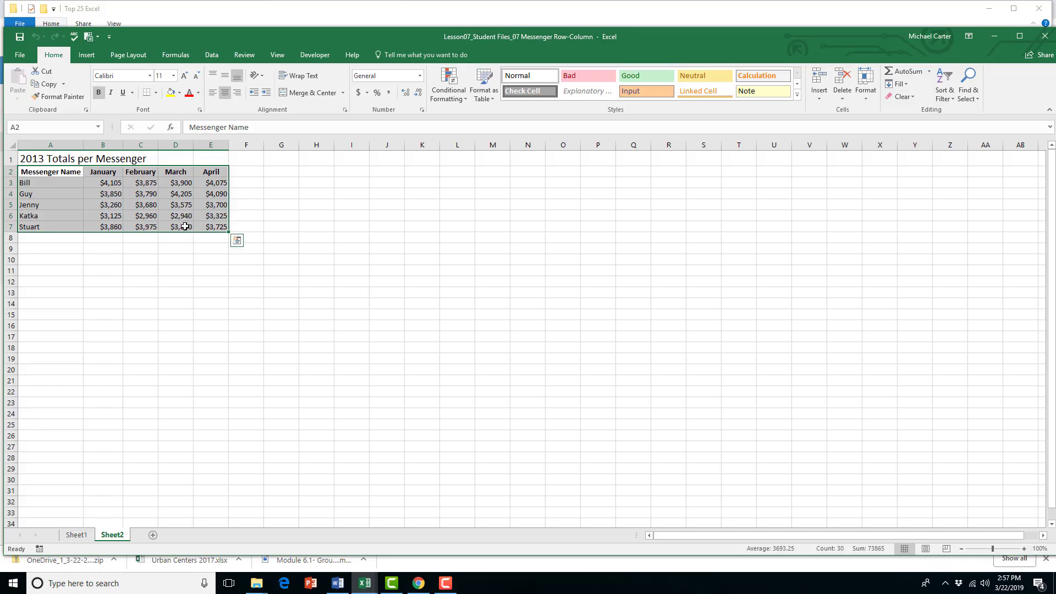
# Step: In the Messenger Row-Column workbook, copy the messenger totals table A2:E7 on Sheet2 and paste it transposed at G3
pyautogui.rightClick(159, 216)
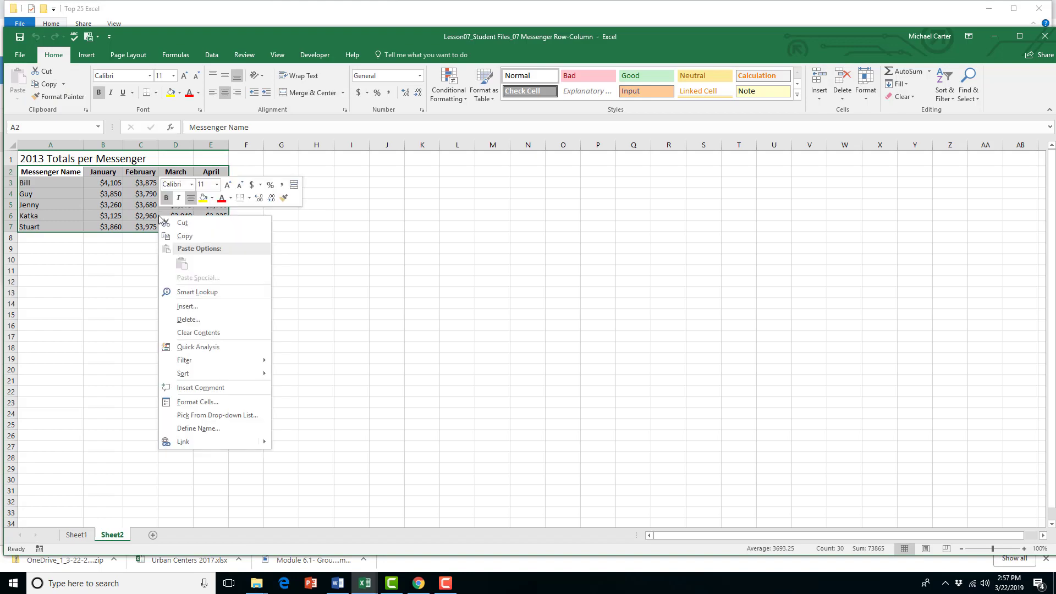
pyautogui.click(177, 237)
pyautogui.click(270, 182)
pyautogui.rightClick(269, 182)
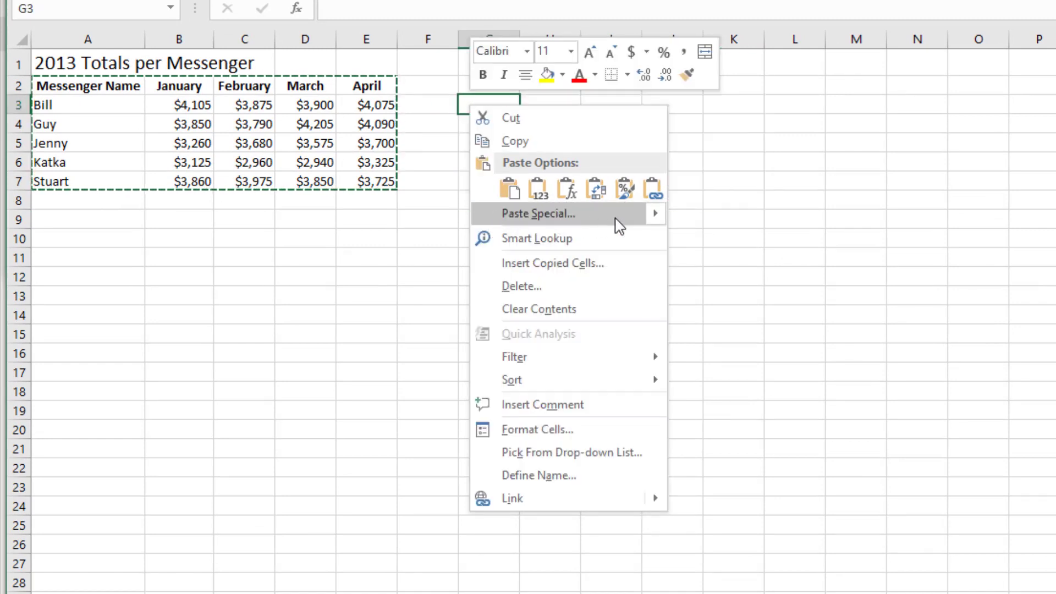
pyautogui.moveTo(655, 216)
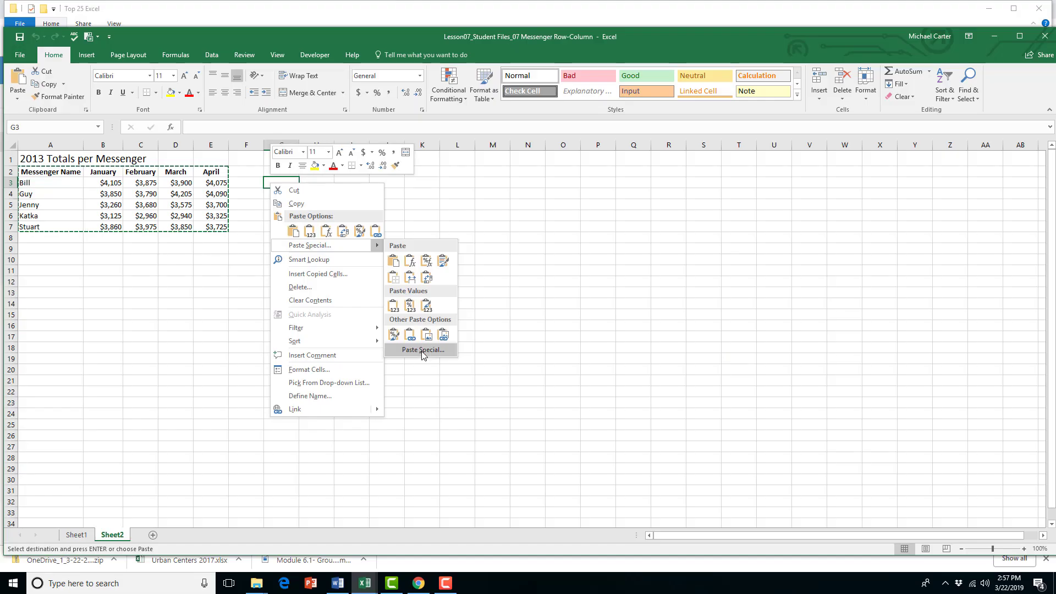
pyautogui.click(422, 350)
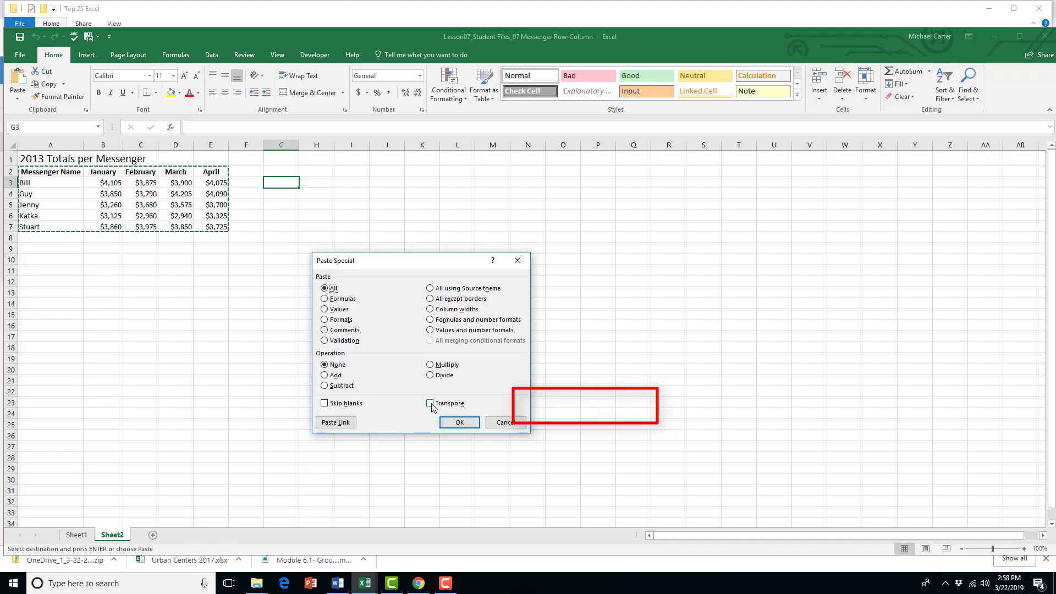
pyautogui.click(537, 405)
pyautogui.click(604, 448)
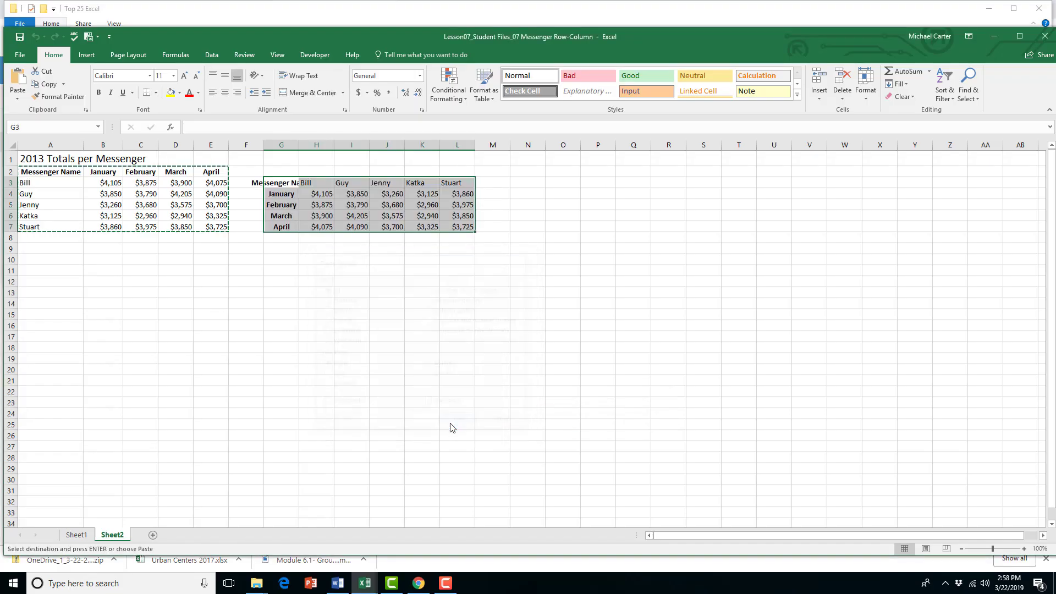
pyautogui.click(297, 157)
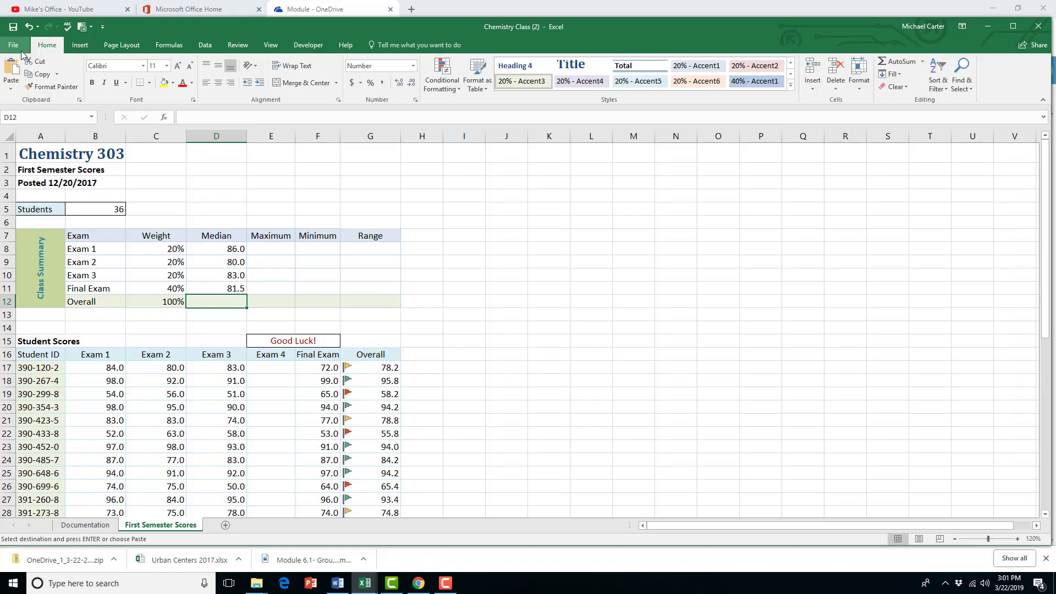
# Step: Set the Chemistry Class printout to landscape orientation, scaled to fit 1 page wide by 1 tall
pyautogui.click(20, 48)
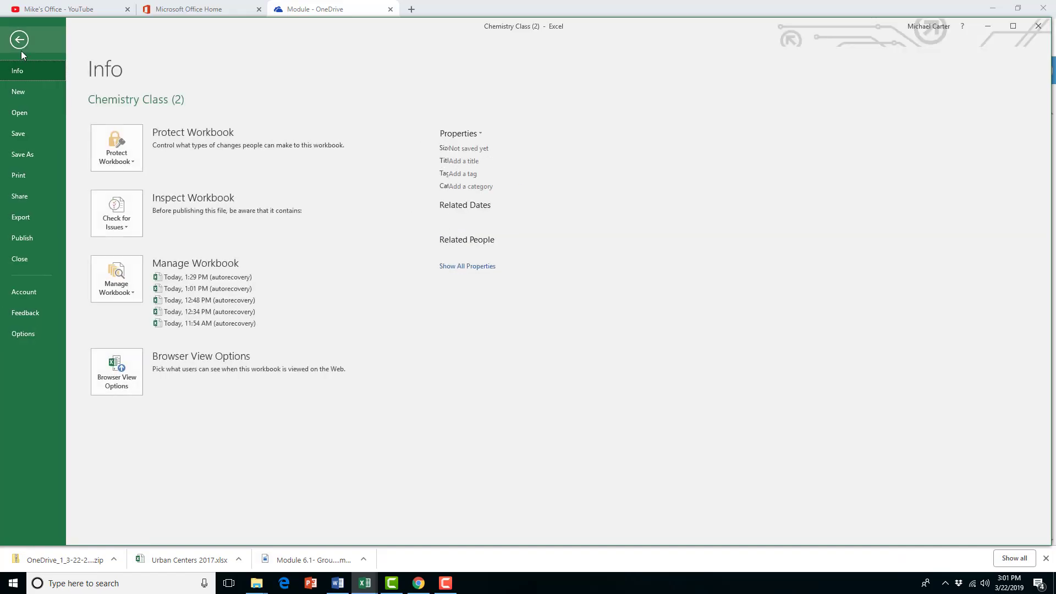
pyautogui.click(20, 41)
pyautogui.click(17, 47)
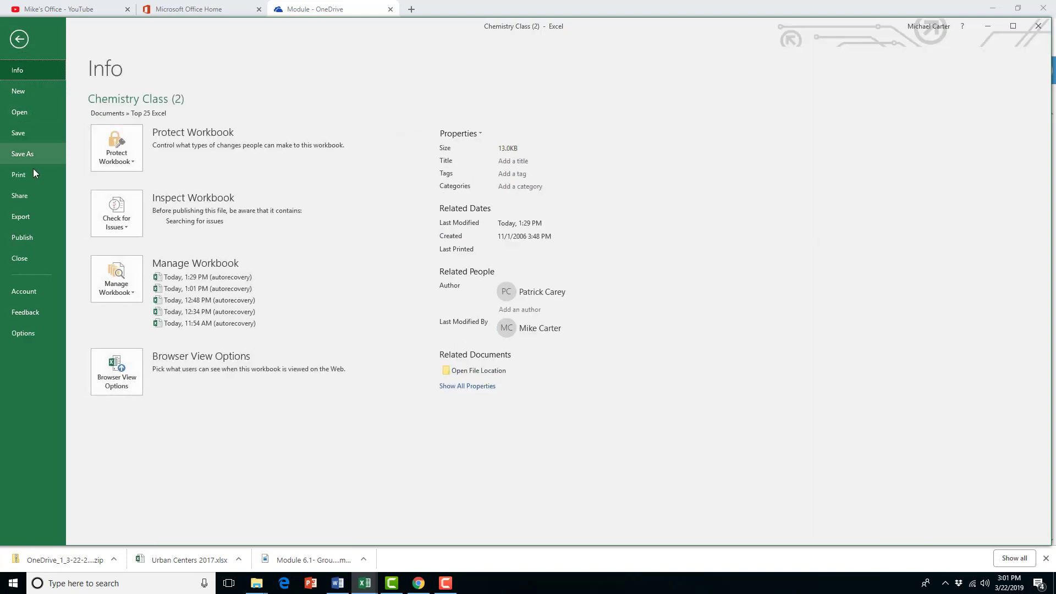
pyautogui.click(34, 176)
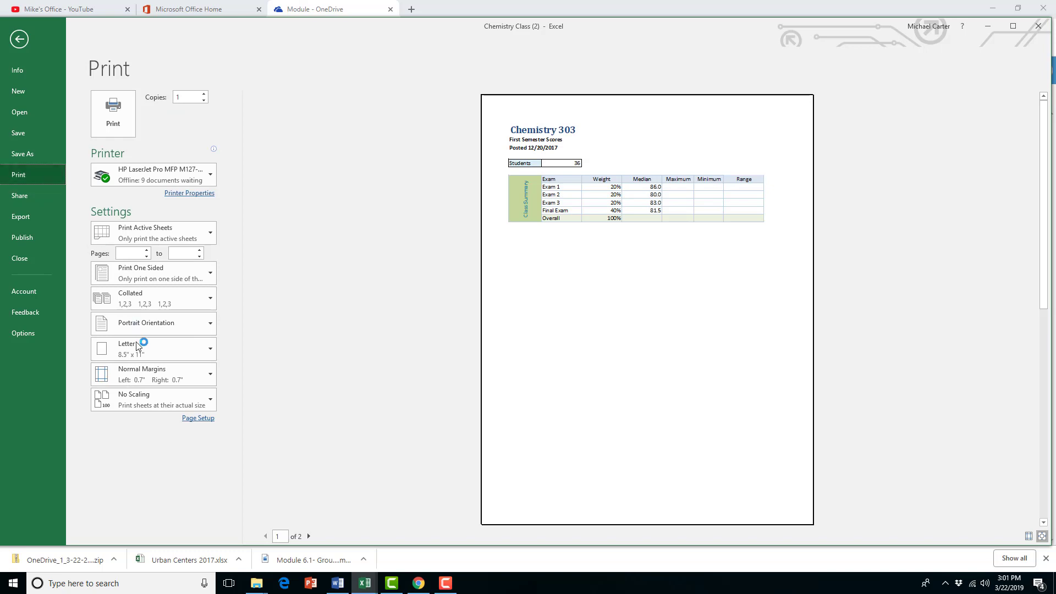
pyautogui.click(197, 419)
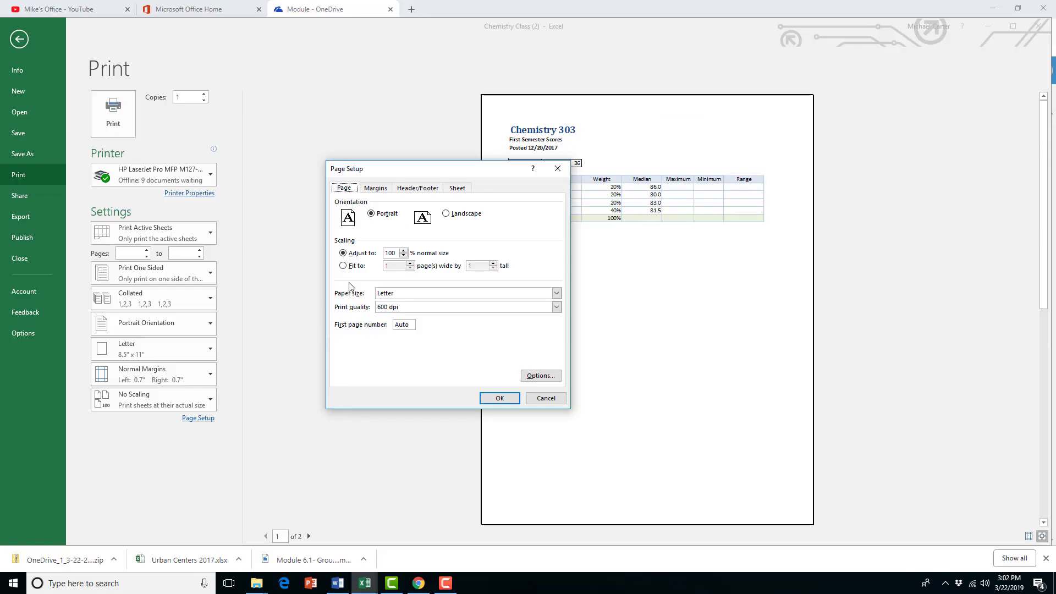
pyautogui.click(446, 213)
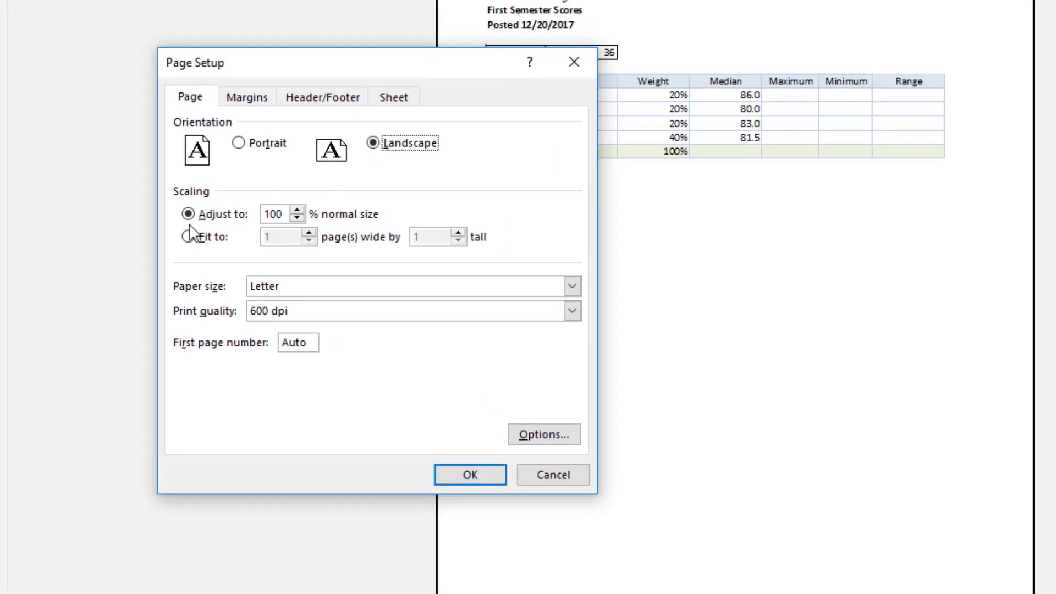
pyautogui.click(190, 236)
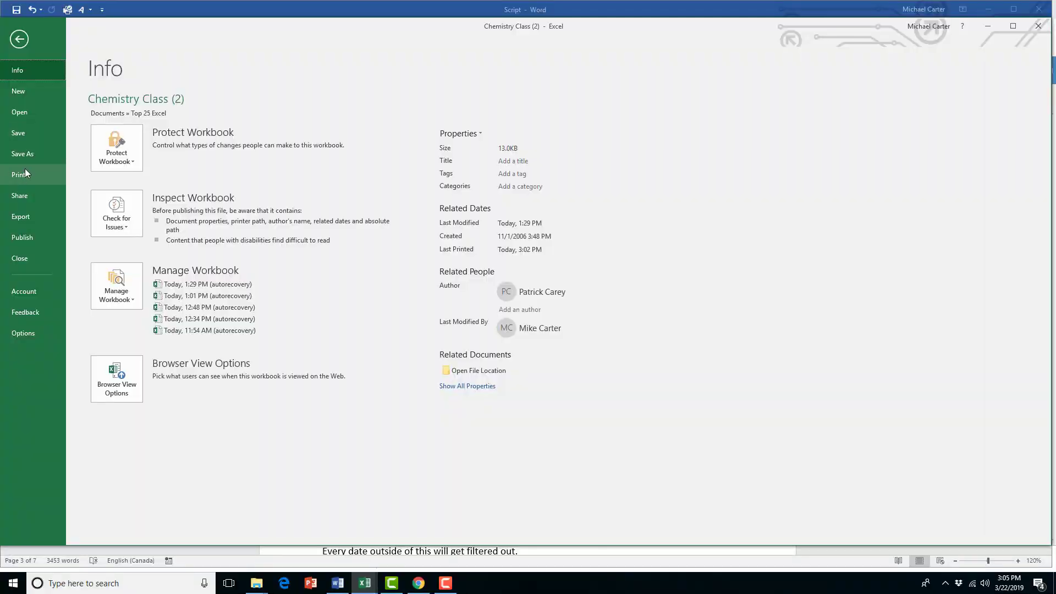
# Step: Check the Chemistry Class print preview and switch the worksheet to showing formulas instead of results
pyautogui.click(25, 171)
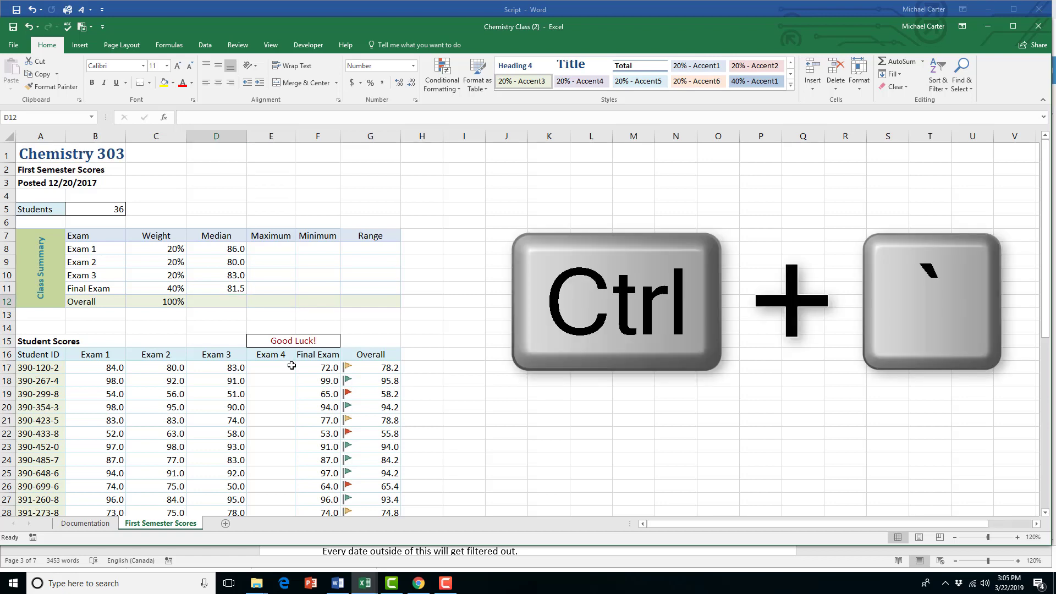
pyautogui.hotkey('ctrl', '`')
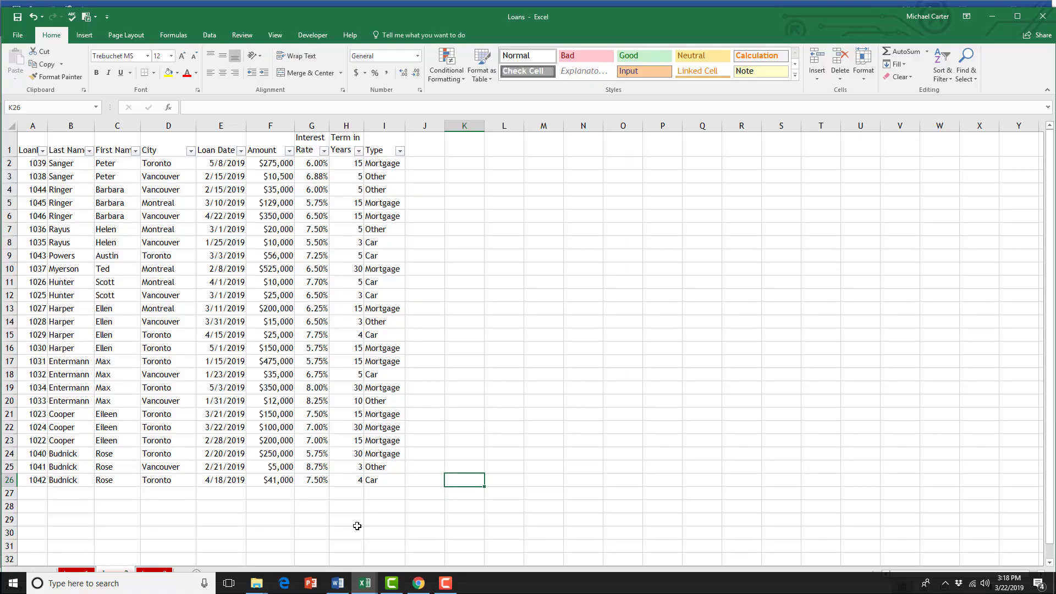
# Step: In the Loans workbook, turn filtering off for the loan table and turn it back on
pyautogui.click(210, 36)
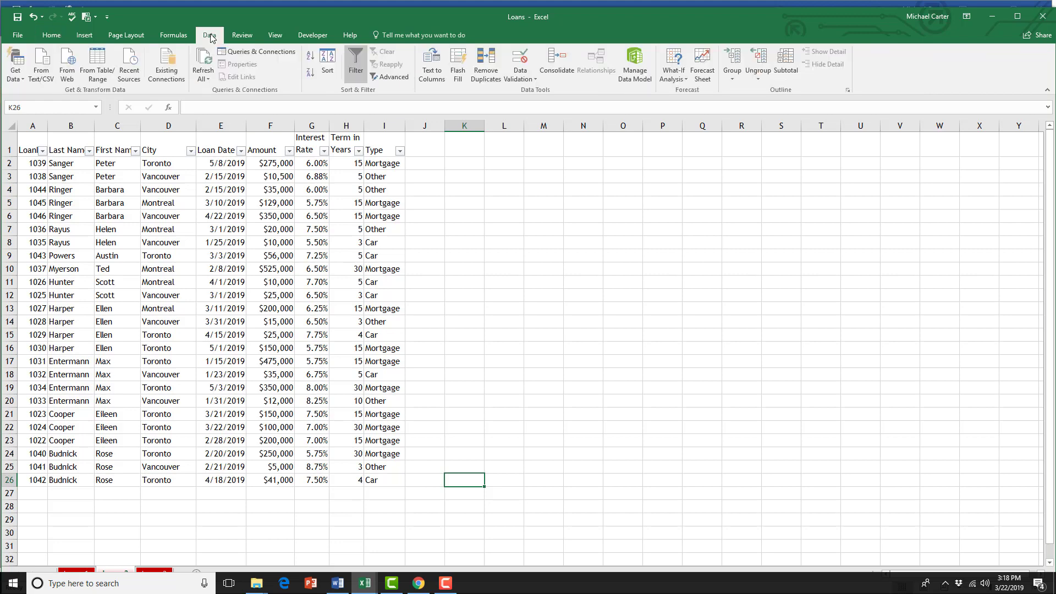
pyautogui.click(173, 150)
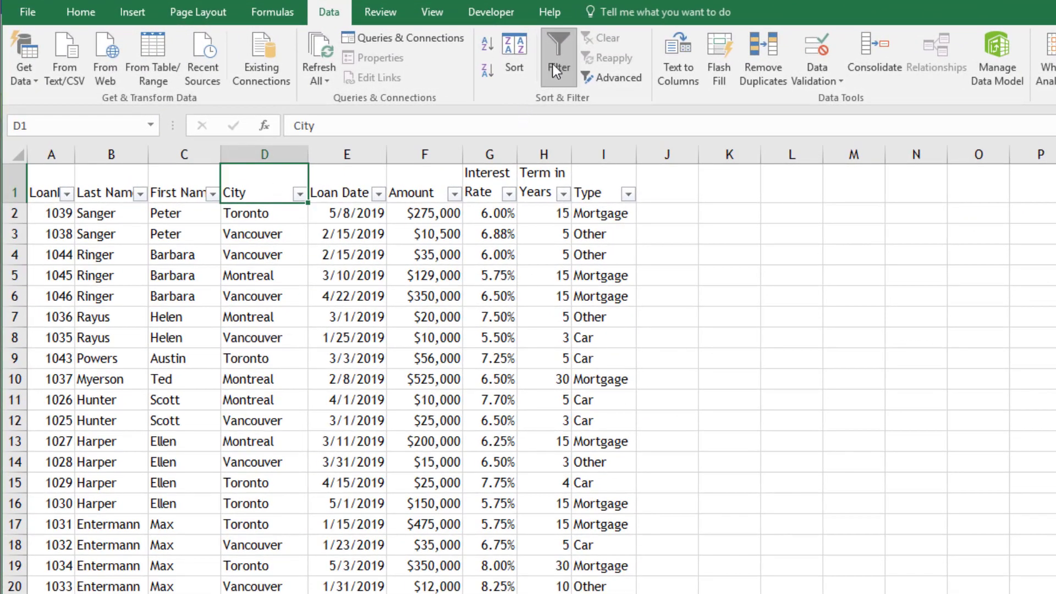
pyautogui.click(553, 65)
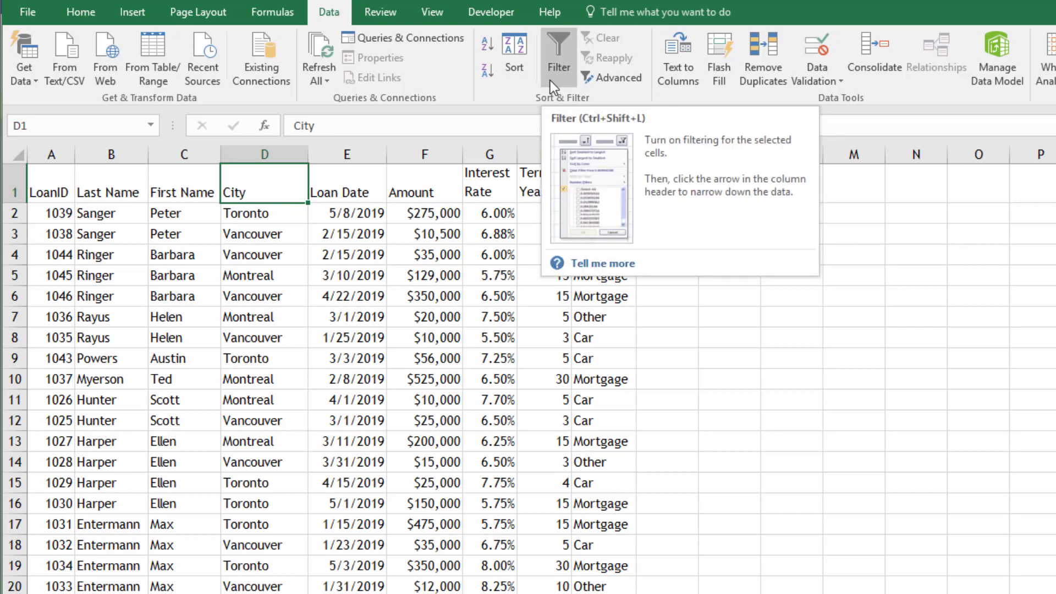
pyautogui.click(550, 80)
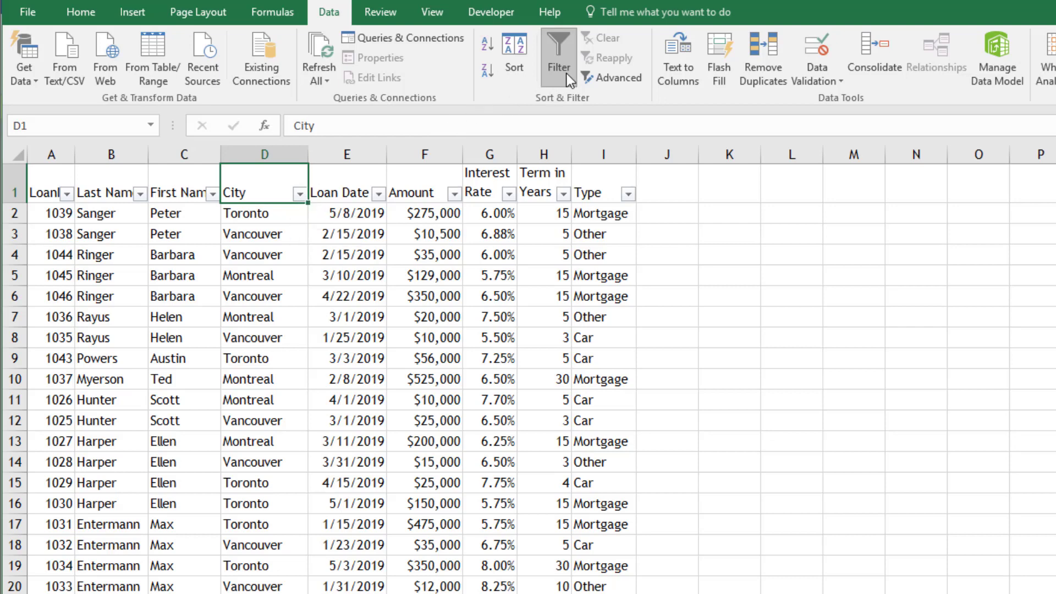
# Step: Filter the City column of the loan table to exclude Montreal
pyautogui.click(300, 195)
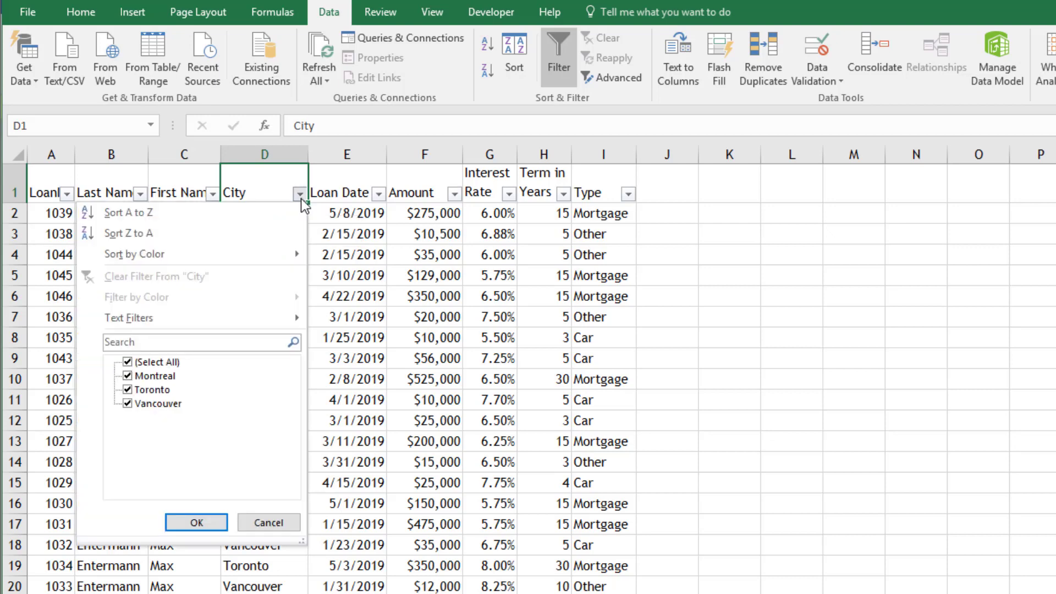
pyautogui.click(155, 376)
pyautogui.click(197, 522)
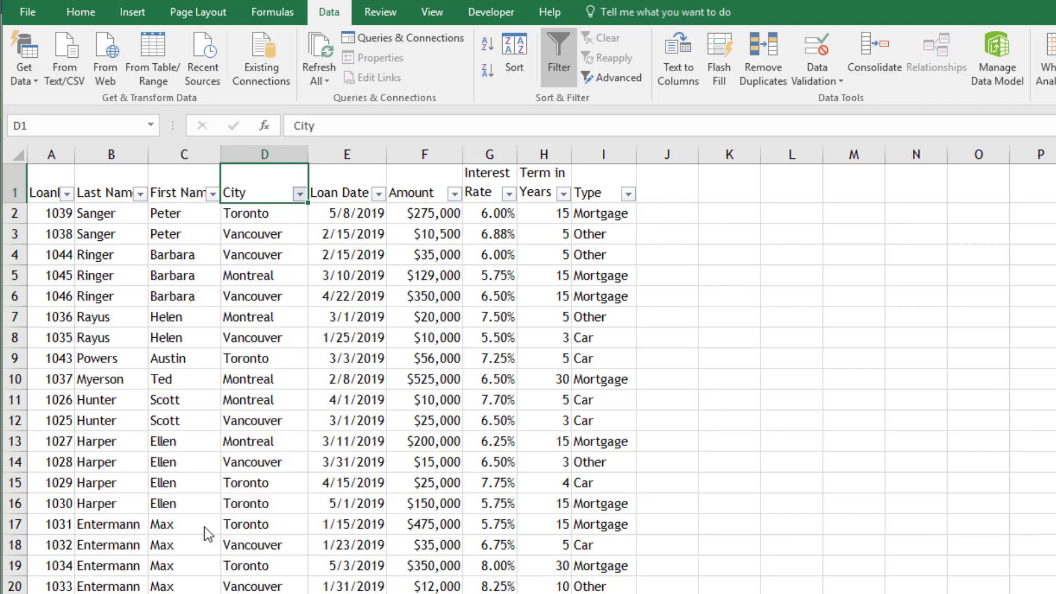
# Step: Filter the Loan Date column to show dates from 1/25/2019 through 3/21/2019
pyautogui.click(379, 194)
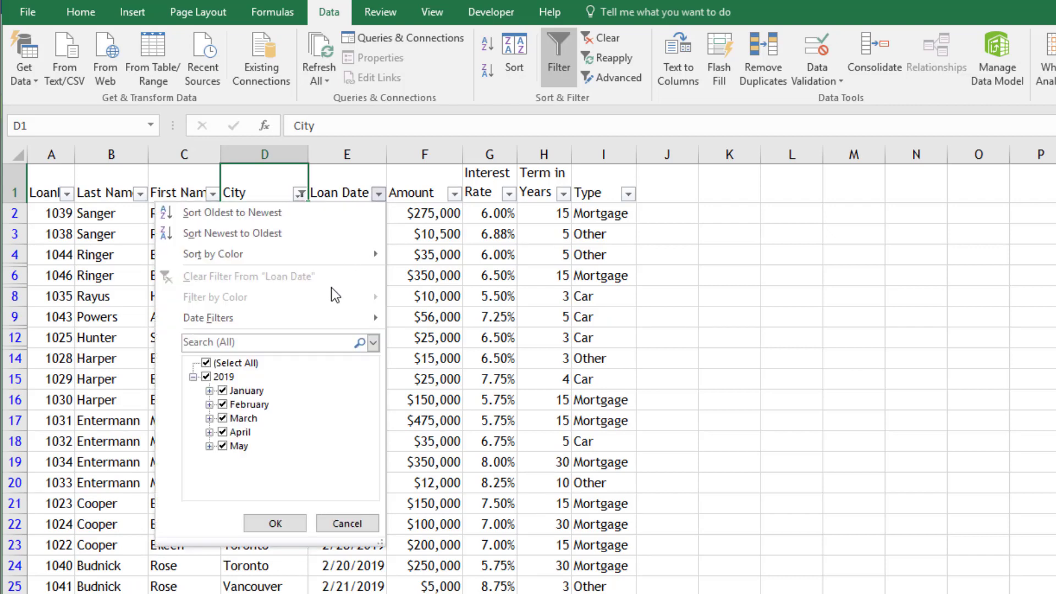
pyautogui.moveTo(319, 316)
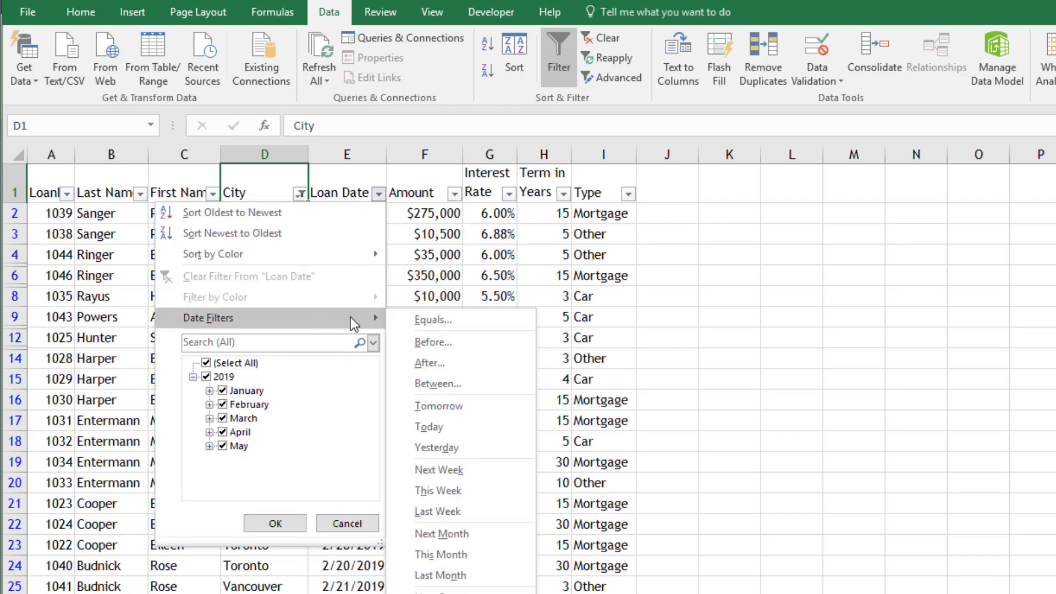
pyautogui.click(486, 384)
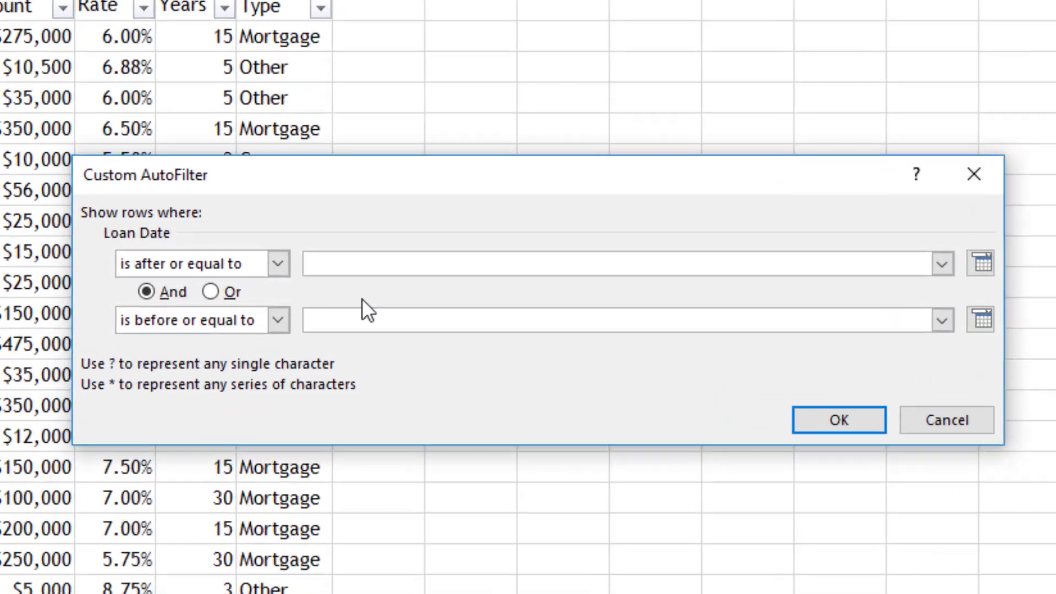
pyautogui.write('1/2')
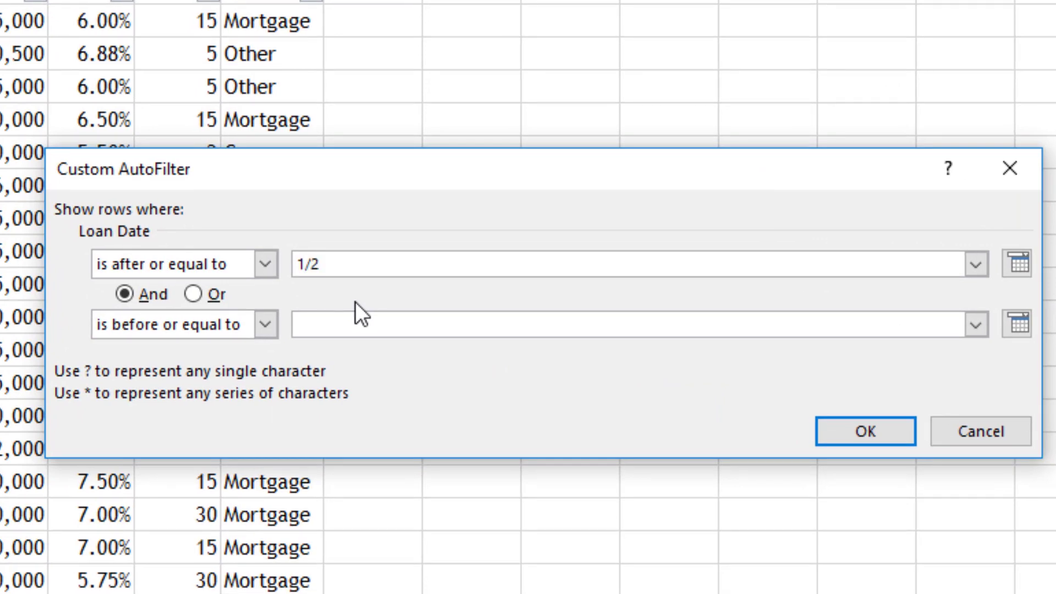
pyautogui.write('5/2019')
pyautogui.press('Tab')
pyautogui.write('3/21')
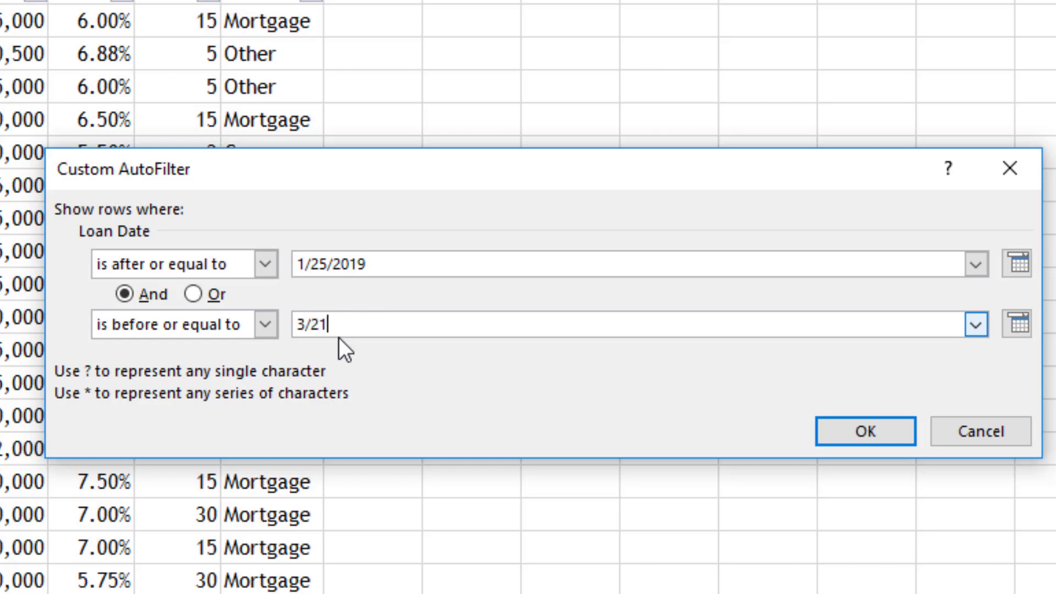
pyautogui.write('/2019')
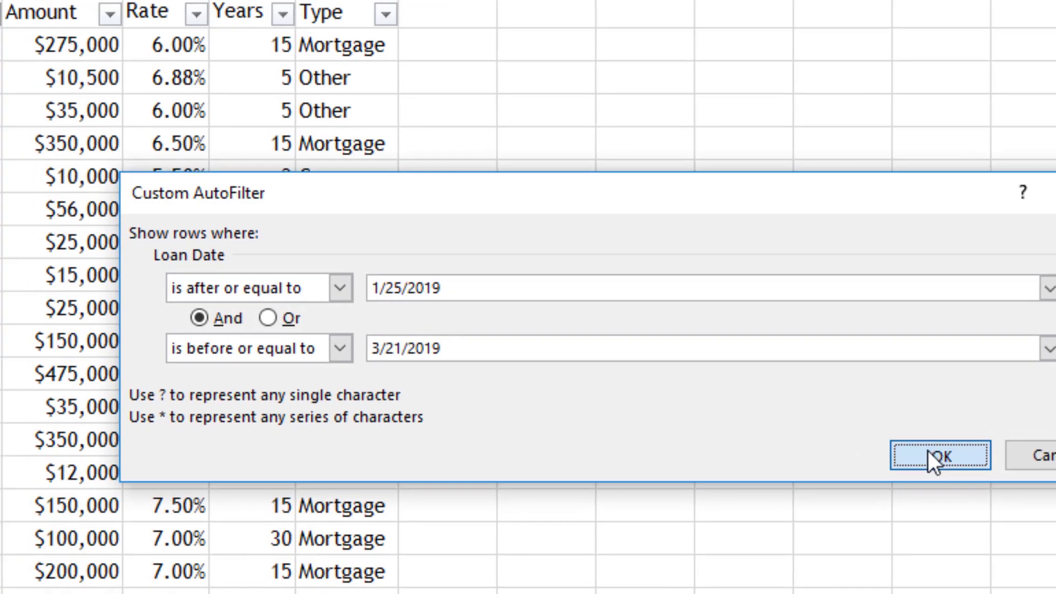
pyautogui.click(865, 431)
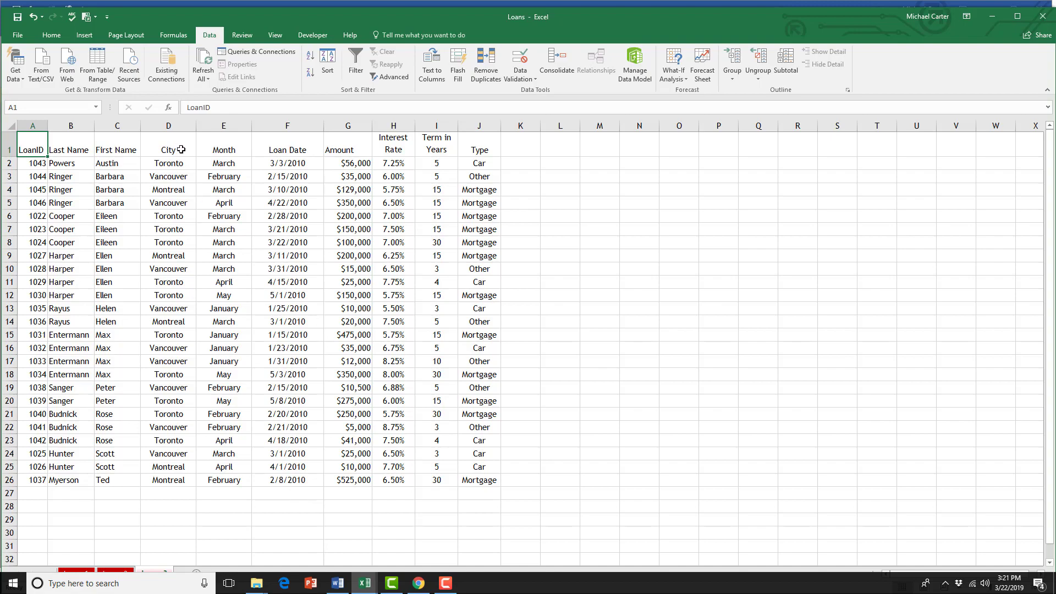
# Step: Sort the loan table by the City column from A to Z, expanding the selection to include the other columns
pyautogui.click(181, 150)
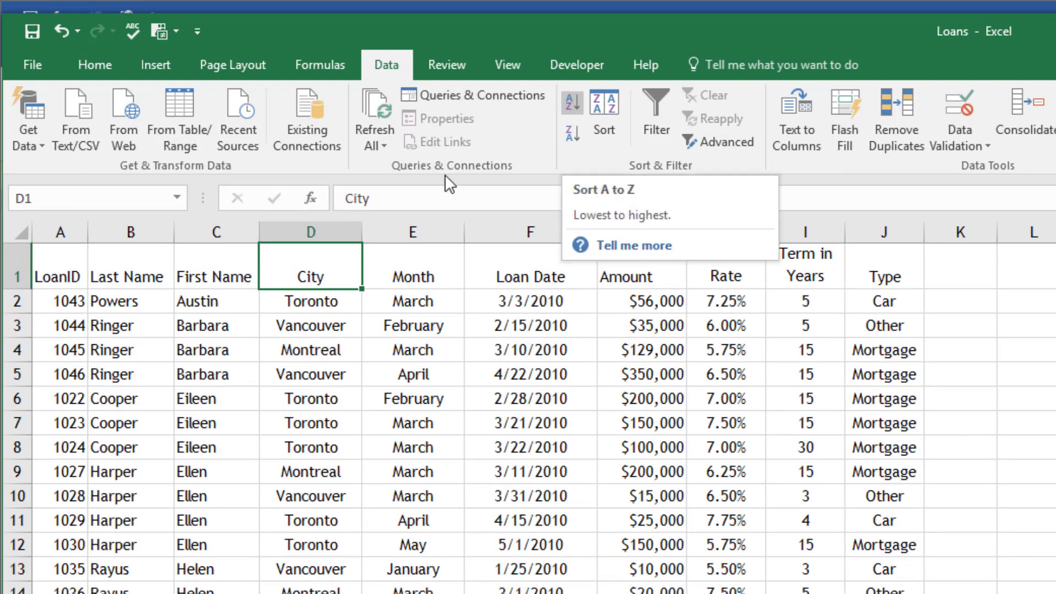
pyautogui.click(300, 229)
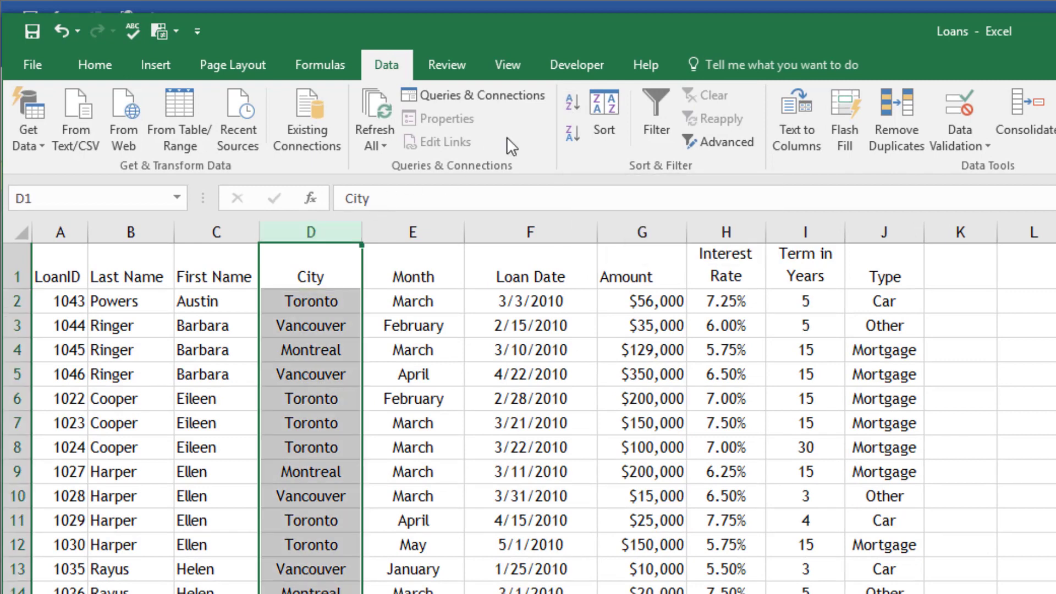
pyautogui.click(577, 101)
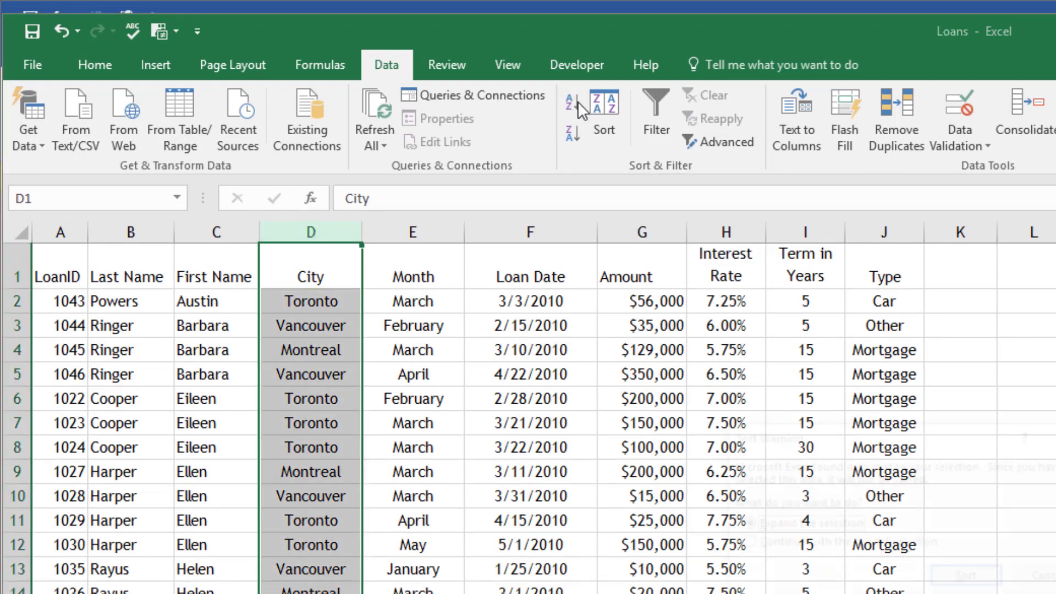
pyautogui.click(971, 579)
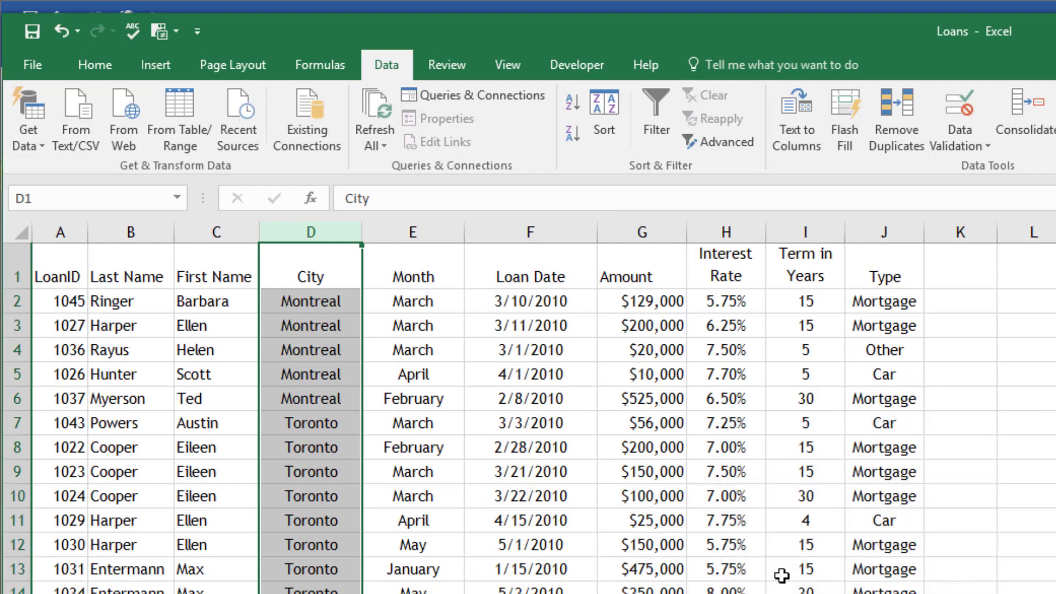
# Step: Apply a two-level sort to the loan table: City from A to Z, then Amount from largest to smallest
pyautogui.click(283, 520)
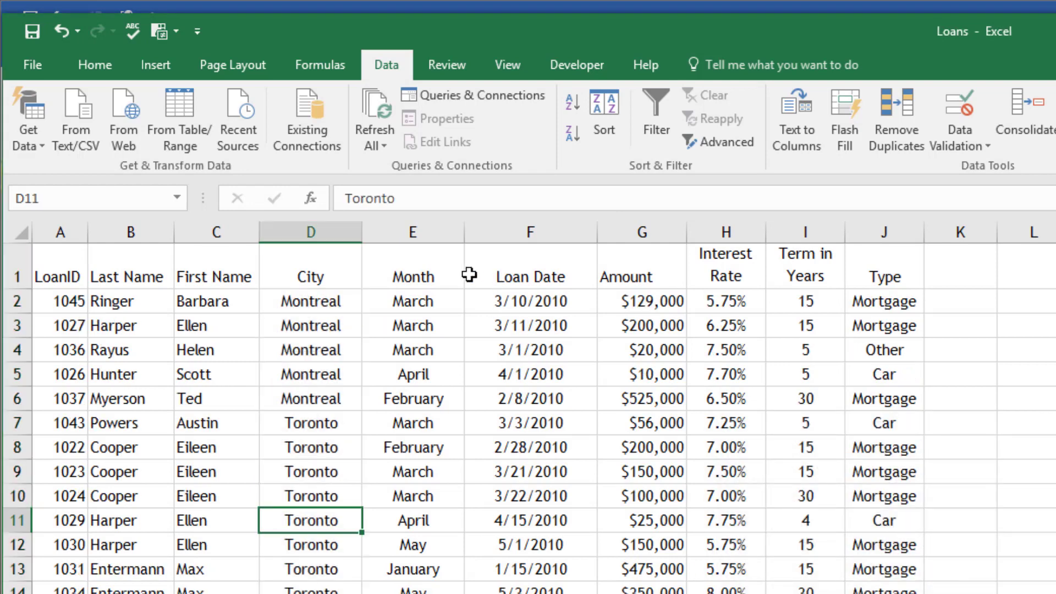
pyautogui.click(603, 117)
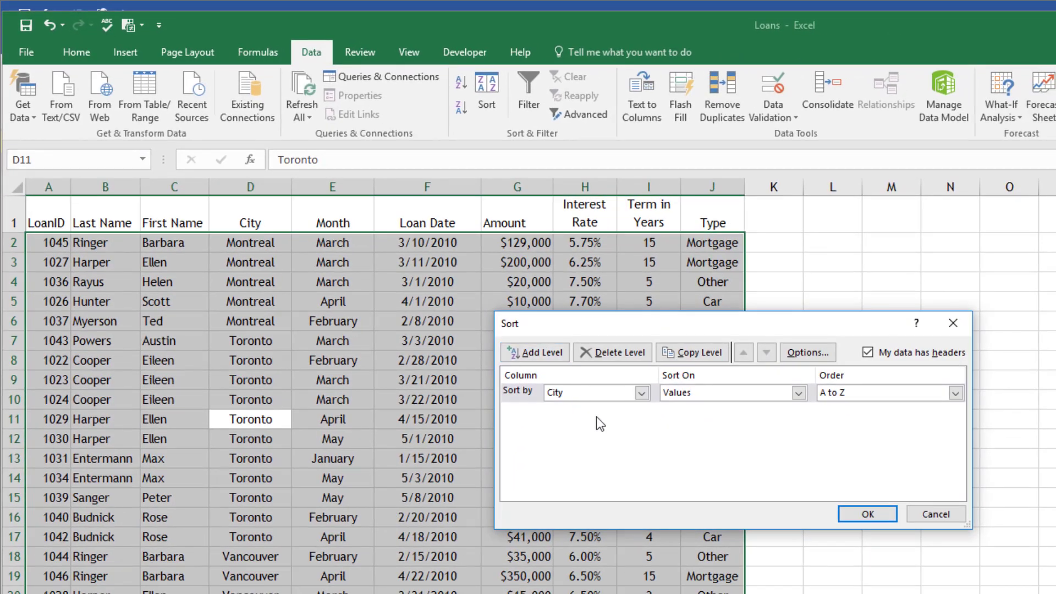
pyautogui.click(539, 355)
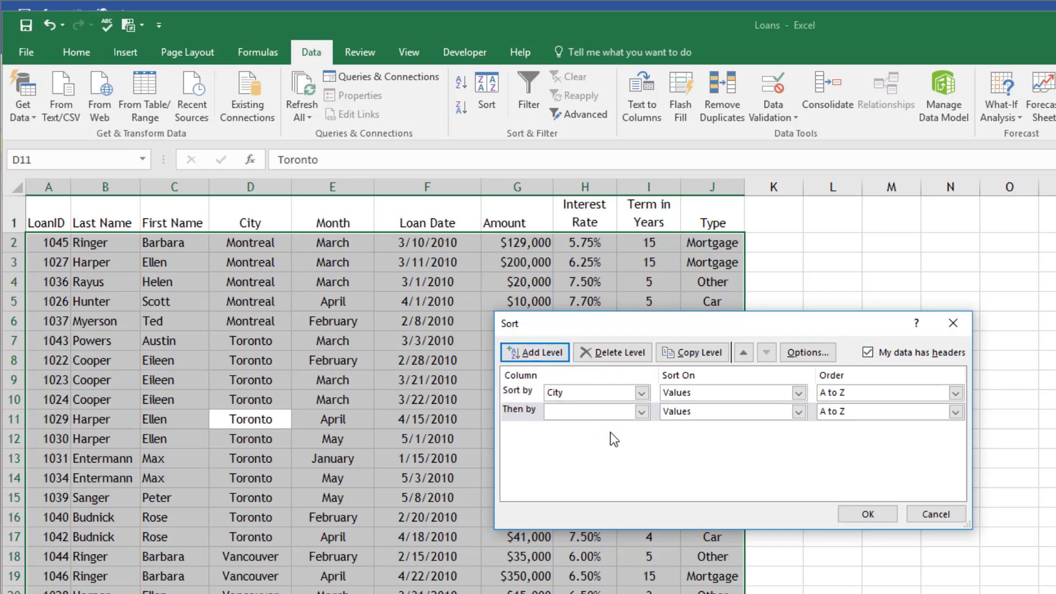
pyautogui.click(639, 414)
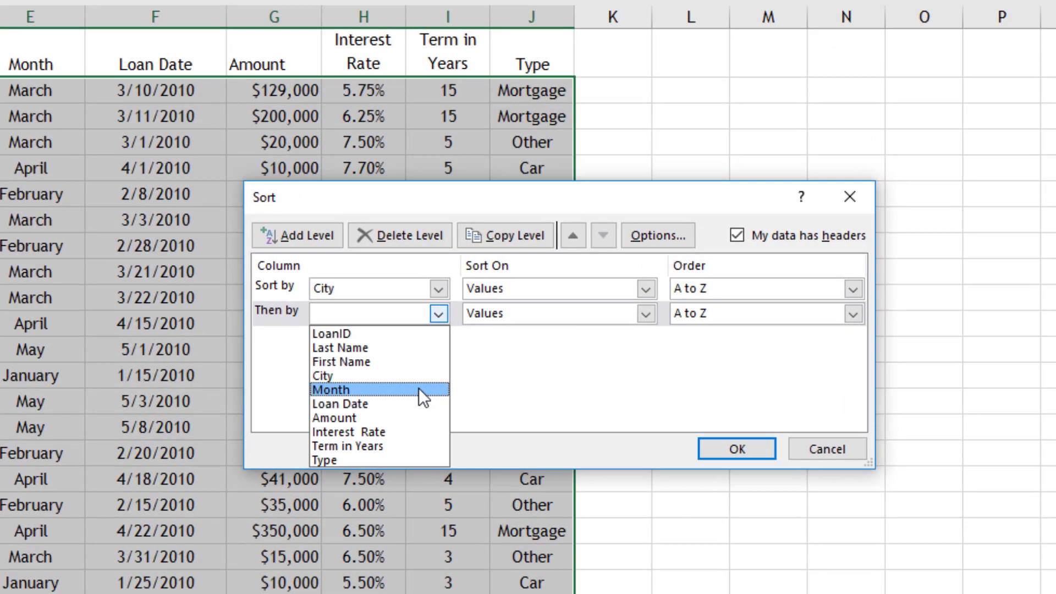
pyautogui.click(418, 417)
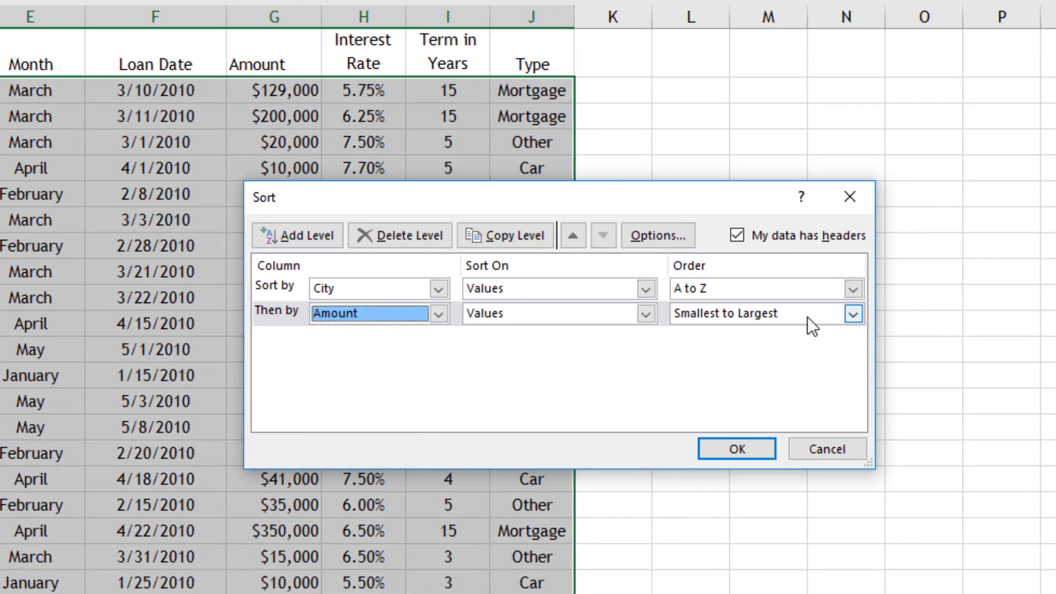
pyautogui.click(852, 314)
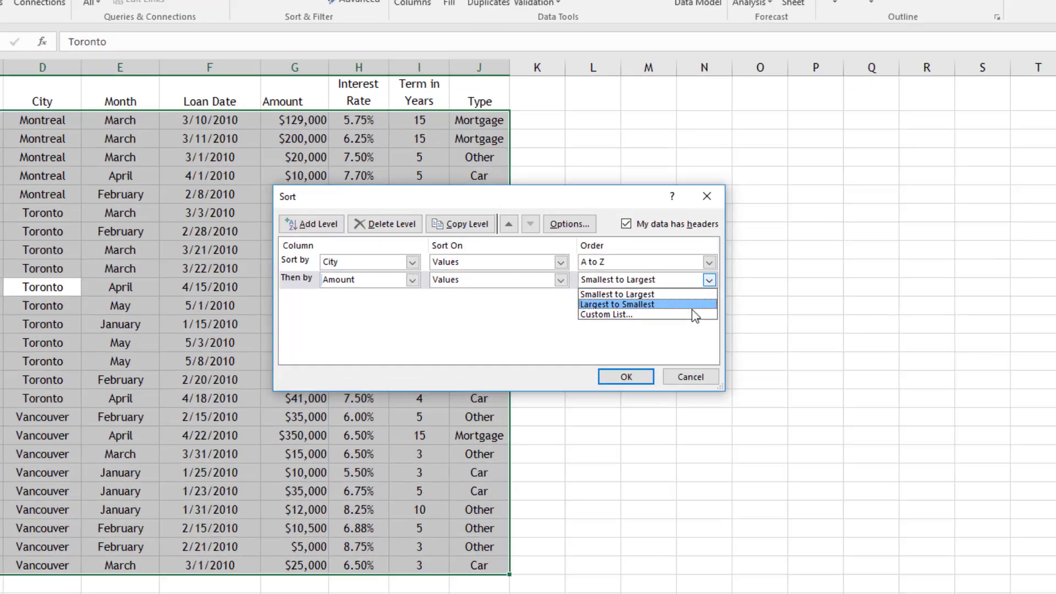
pyautogui.click(847, 349)
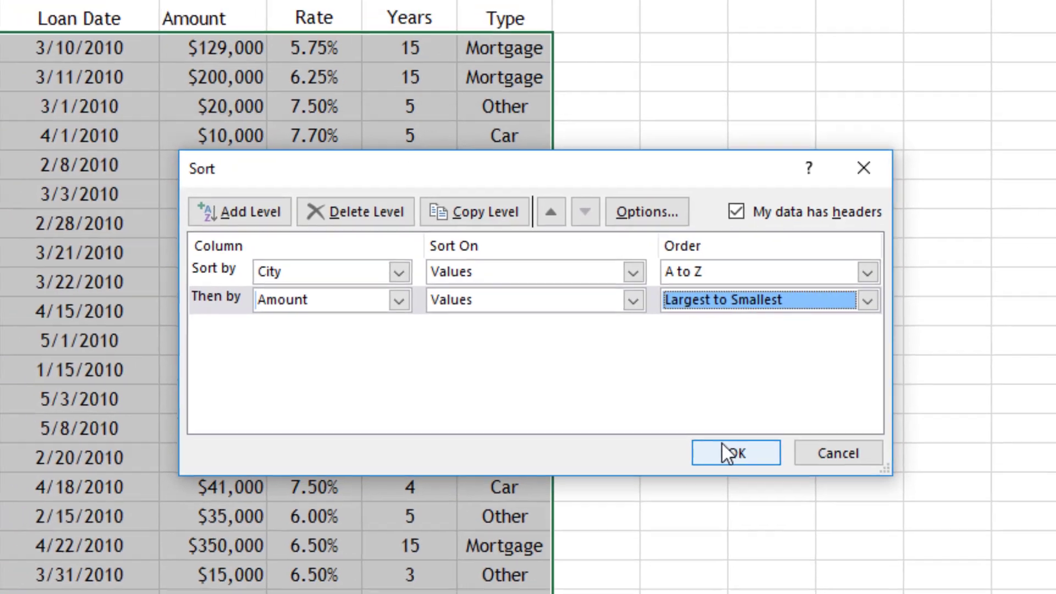
pyautogui.click(712, 443)
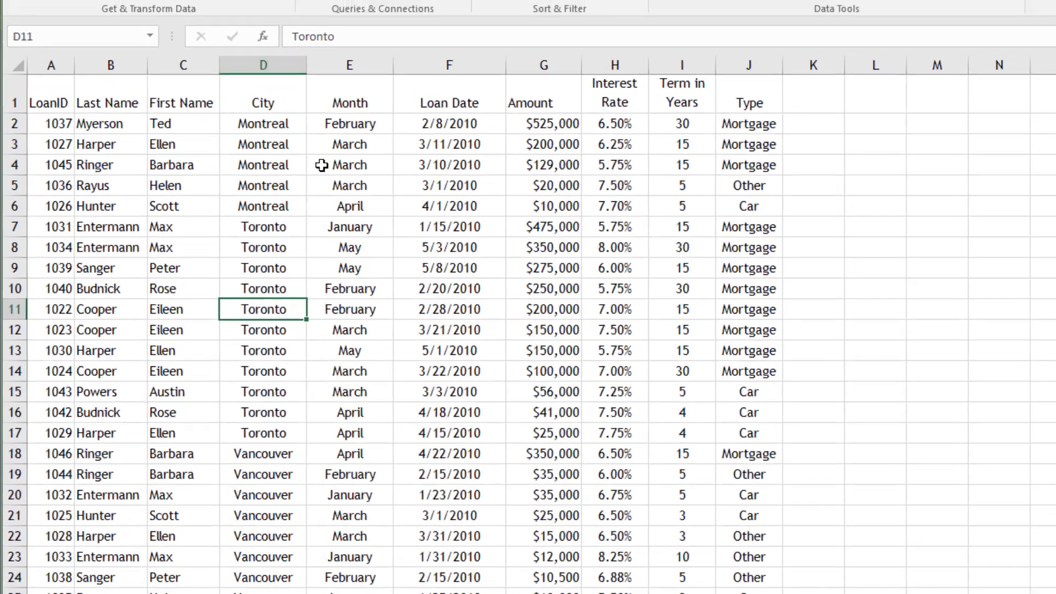
# Step: Add subtotals to the loan table that average Amount at each change in City, with no subtotal on Type
pyautogui.click(360, 152)
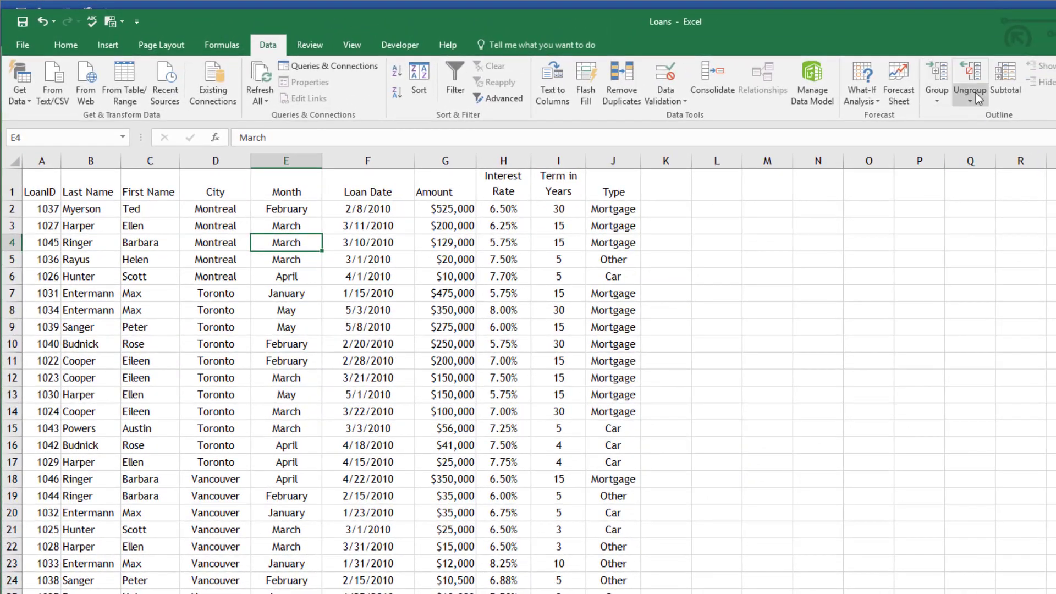
pyautogui.click(1014, 92)
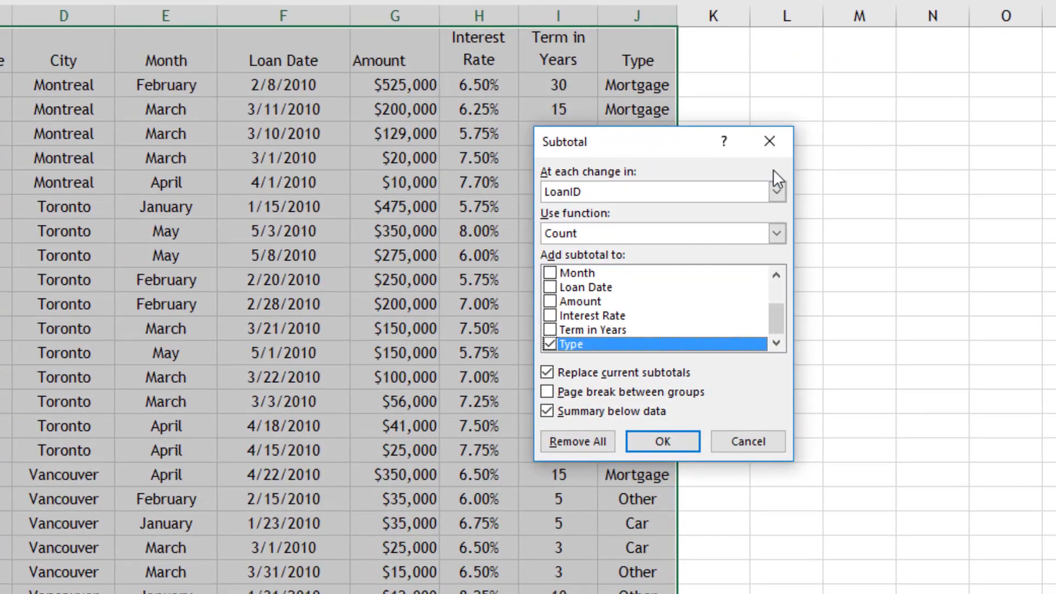
pyautogui.click(776, 192)
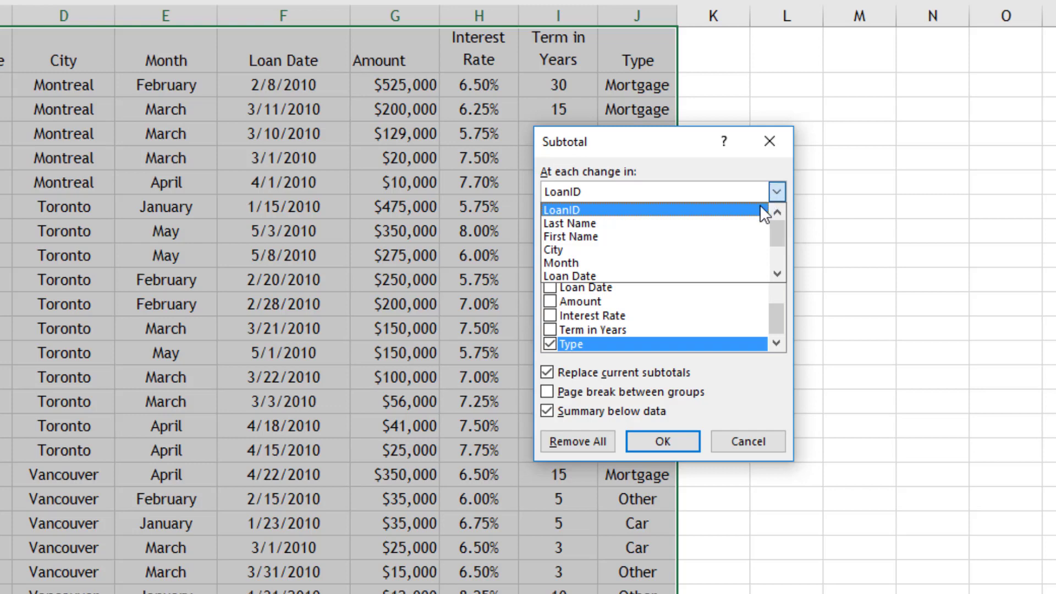
pyautogui.click(732, 248)
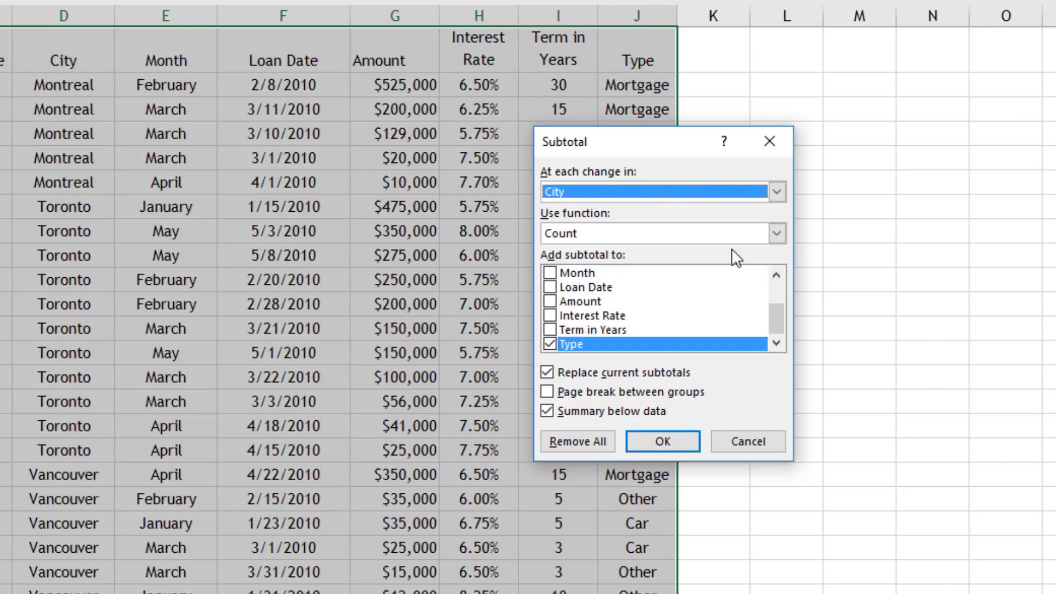
pyautogui.click(776, 235)
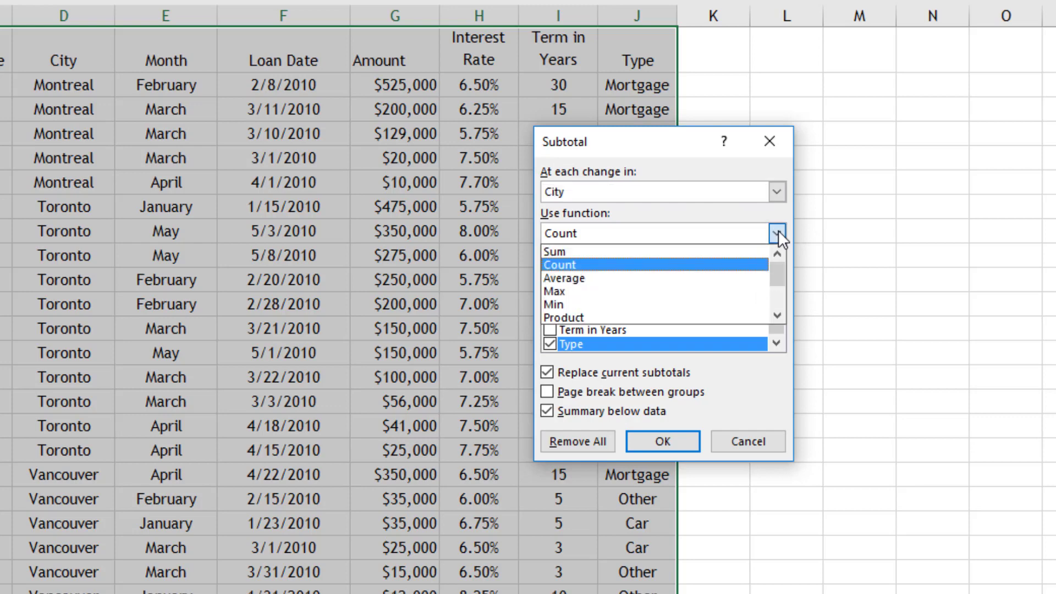
pyautogui.click(759, 278)
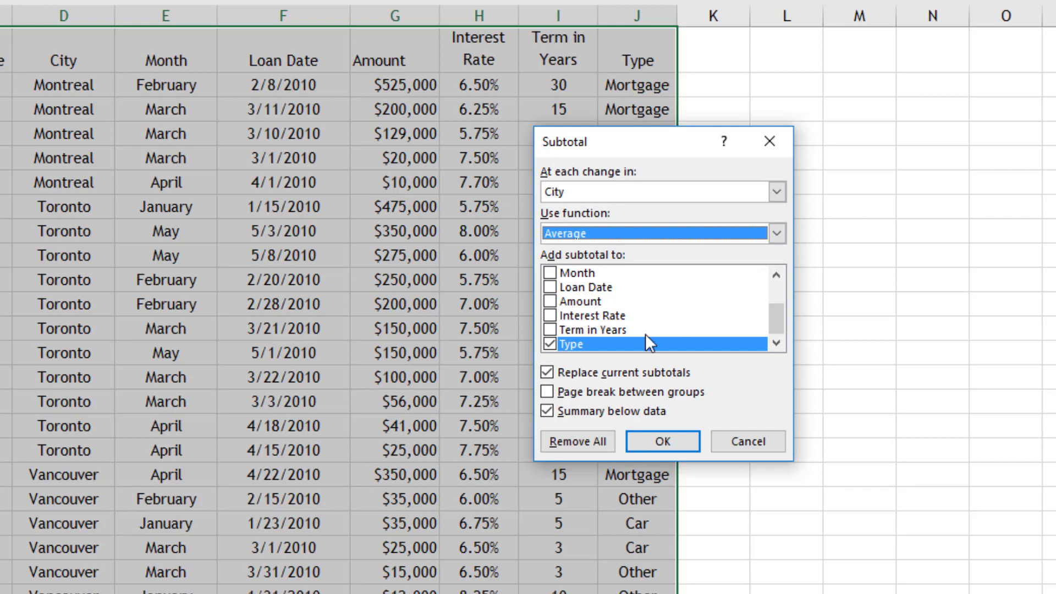
pyautogui.click(549, 344)
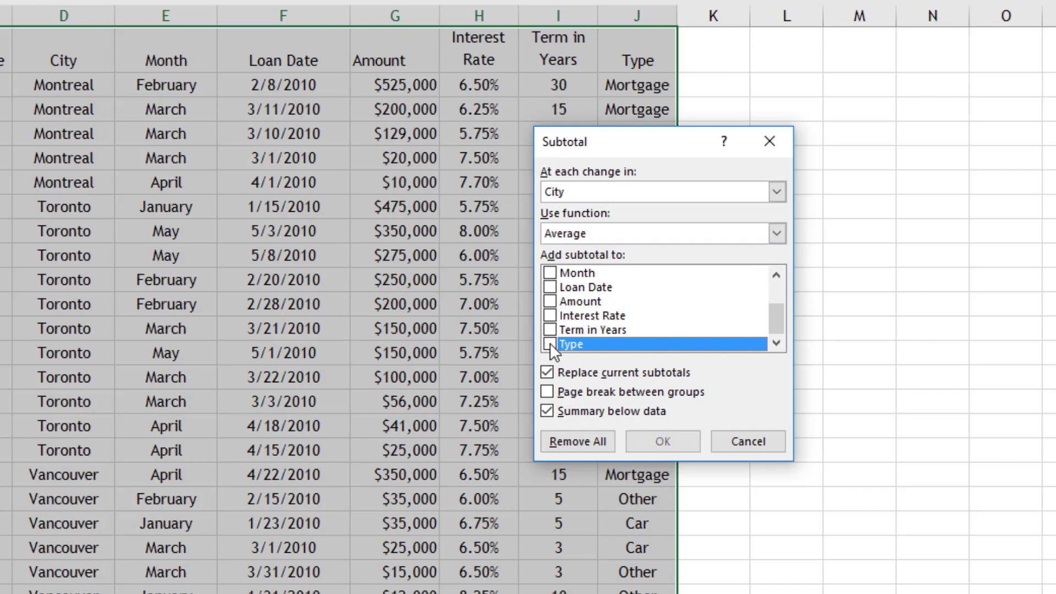
pyautogui.click(549, 302)
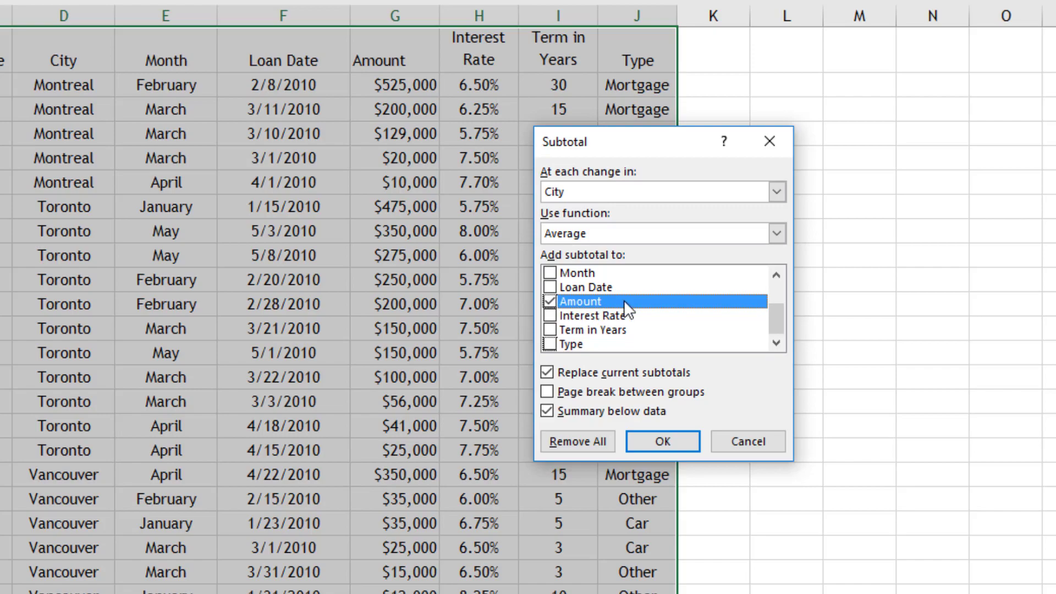
pyautogui.click(662, 441)
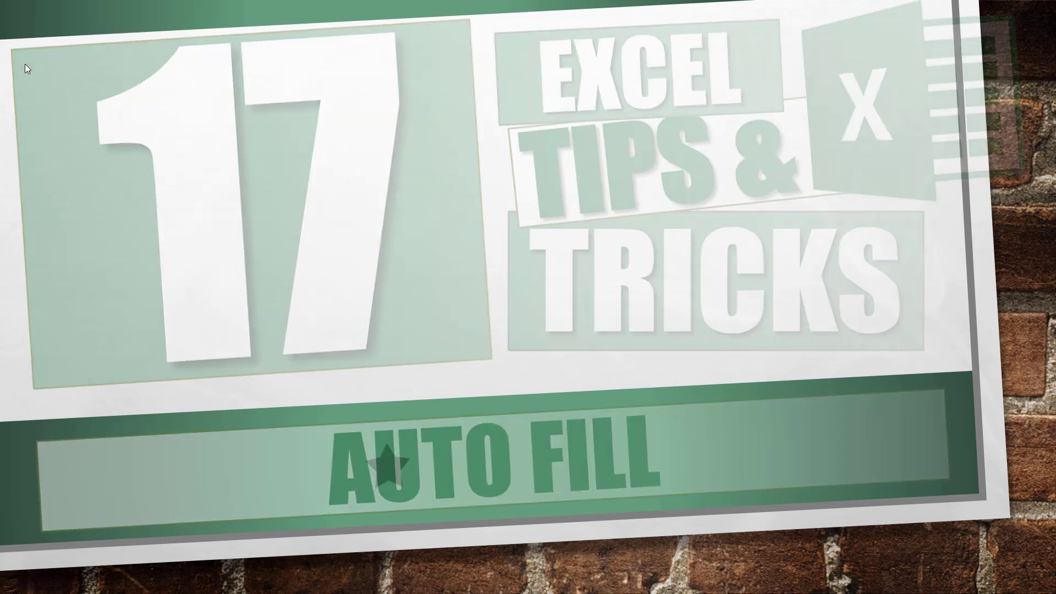
# Step: In the Case data file Final workbook, enter January in cell B2 and auto-fill the Month column through row 13
pyautogui.write('Jan')
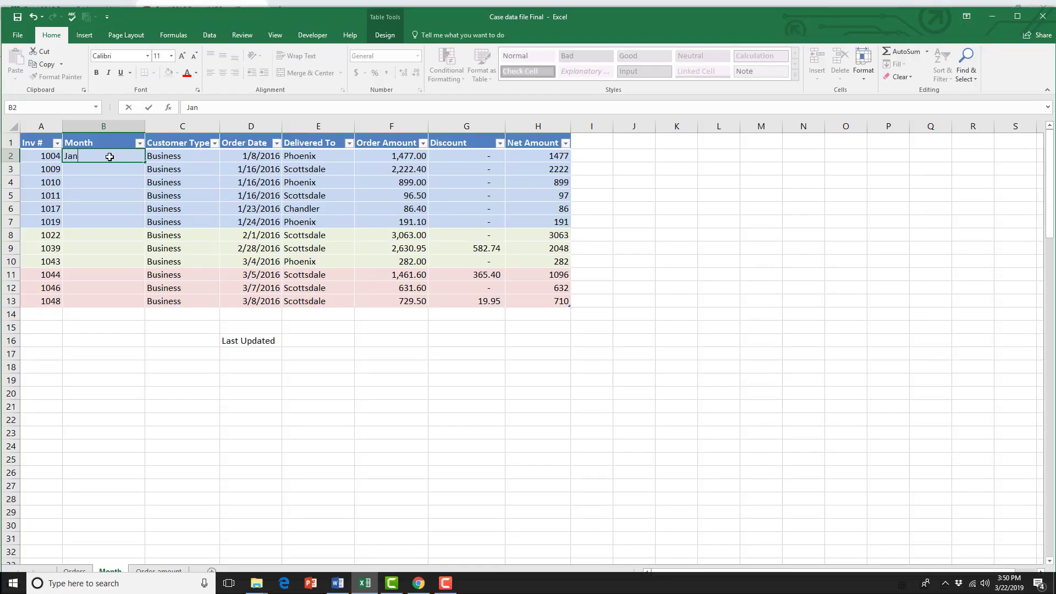
pyautogui.write('uary')
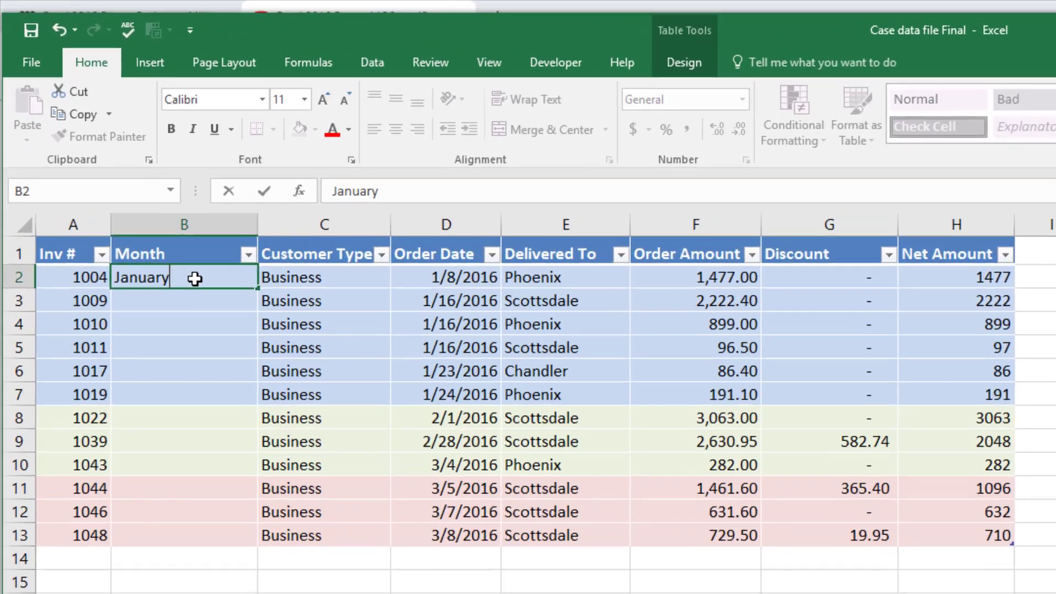
pyautogui.press('Return')
pyautogui.click(202, 289)
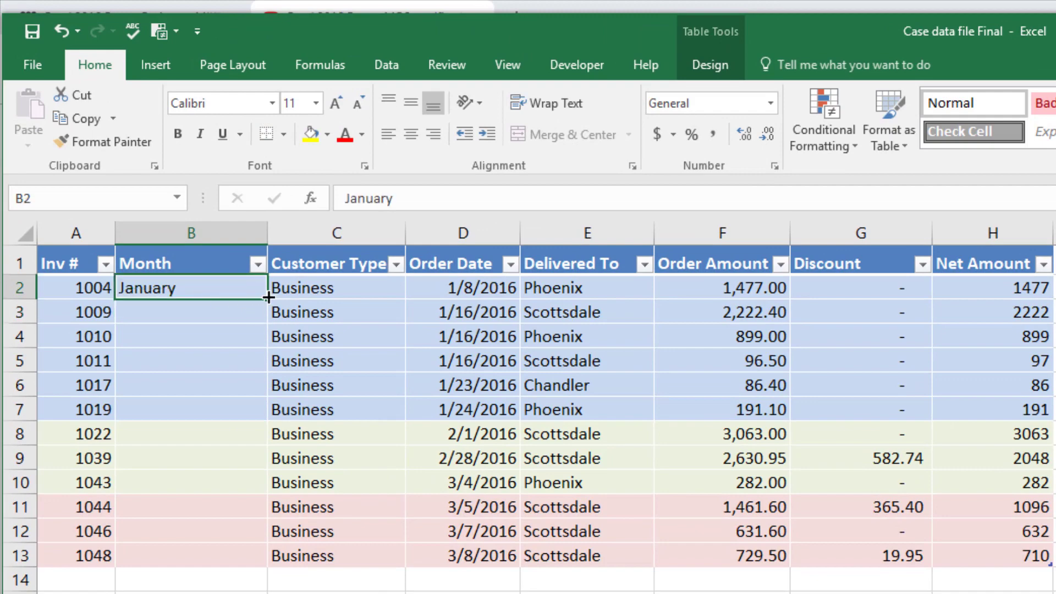
pyautogui.moveTo(267, 300); pyautogui.dragTo(286, 571)
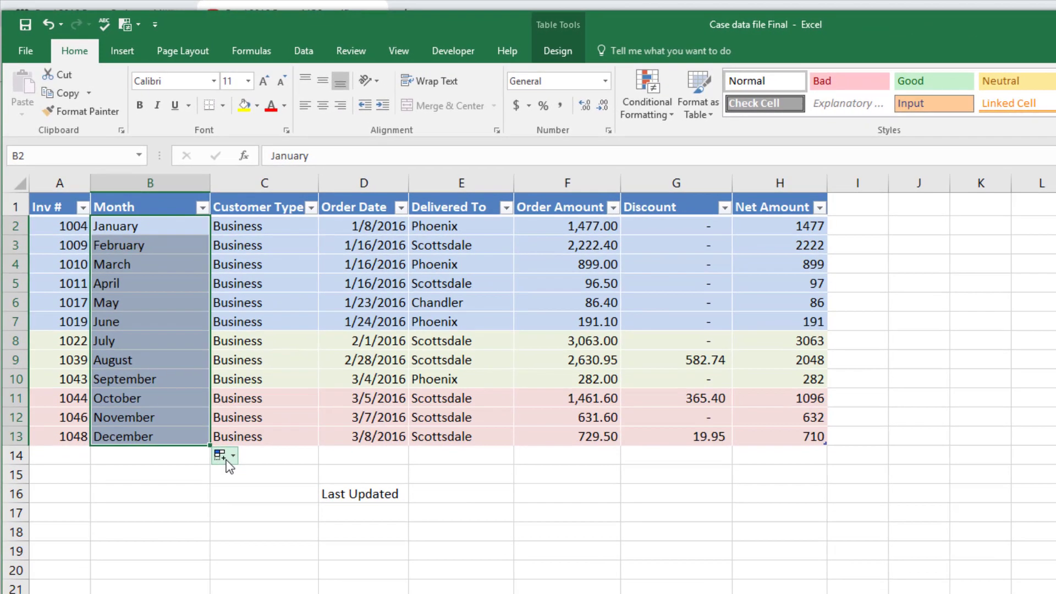
pyautogui.click(278, 578)
pyautogui.click(245, 530)
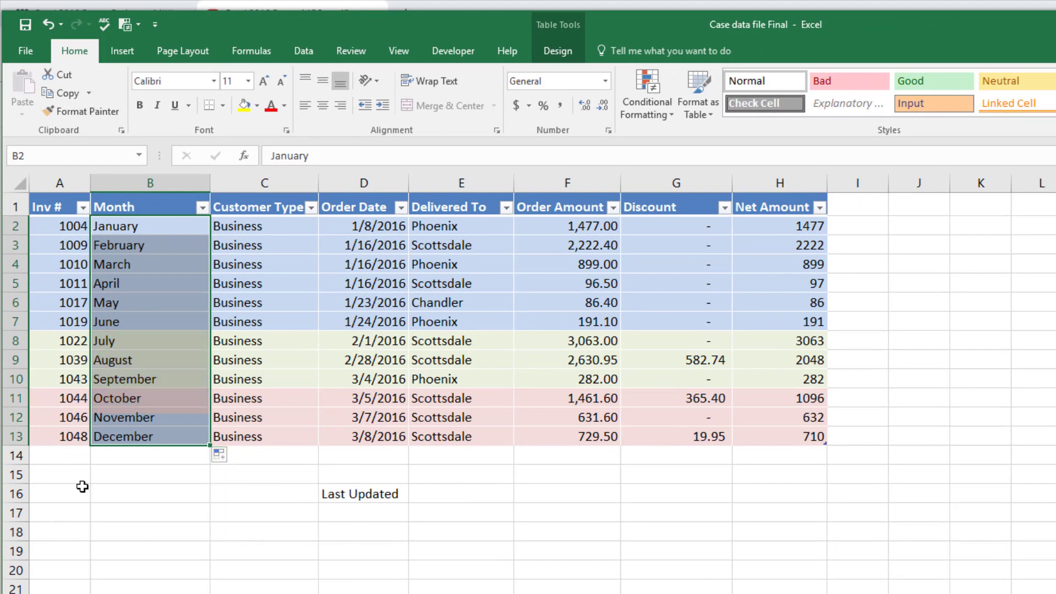
pyautogui.click(85, 482)
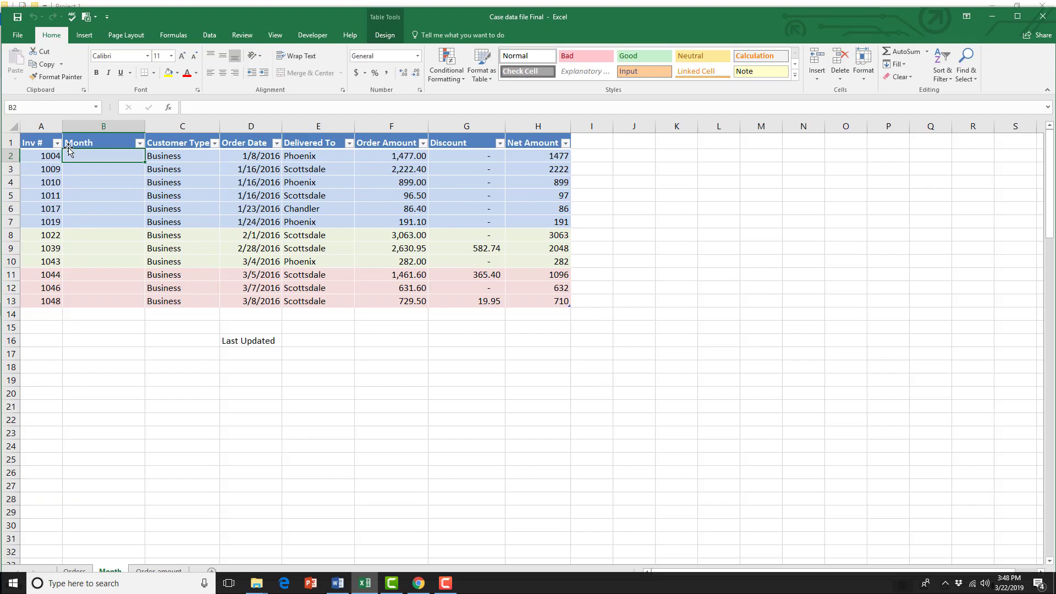
# Step: Enter January in cells B2 and B3 of the Month column
pyautogui.write('J')
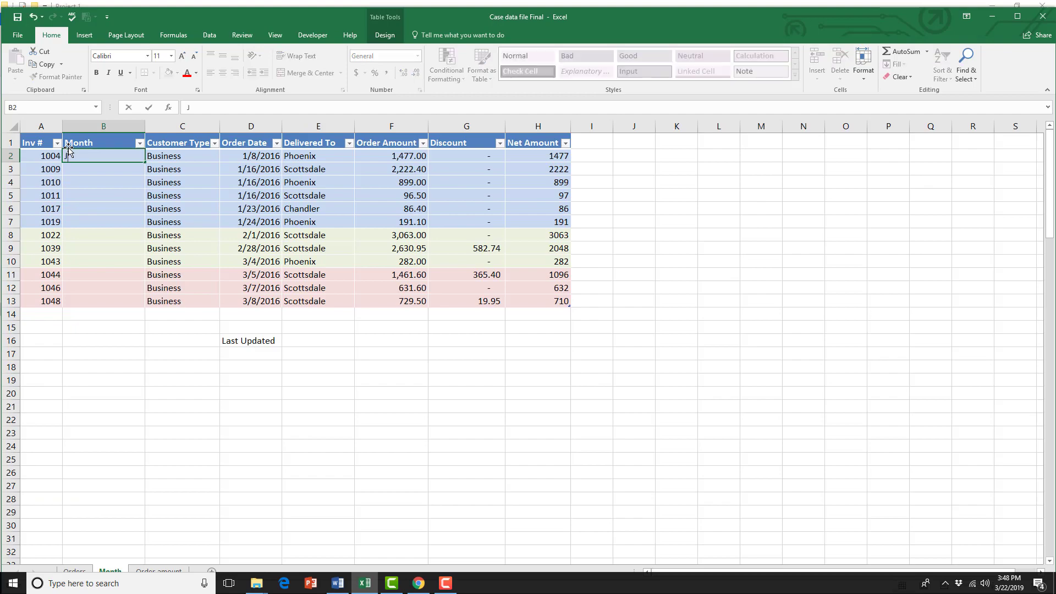
pyautogui.write('anuary')
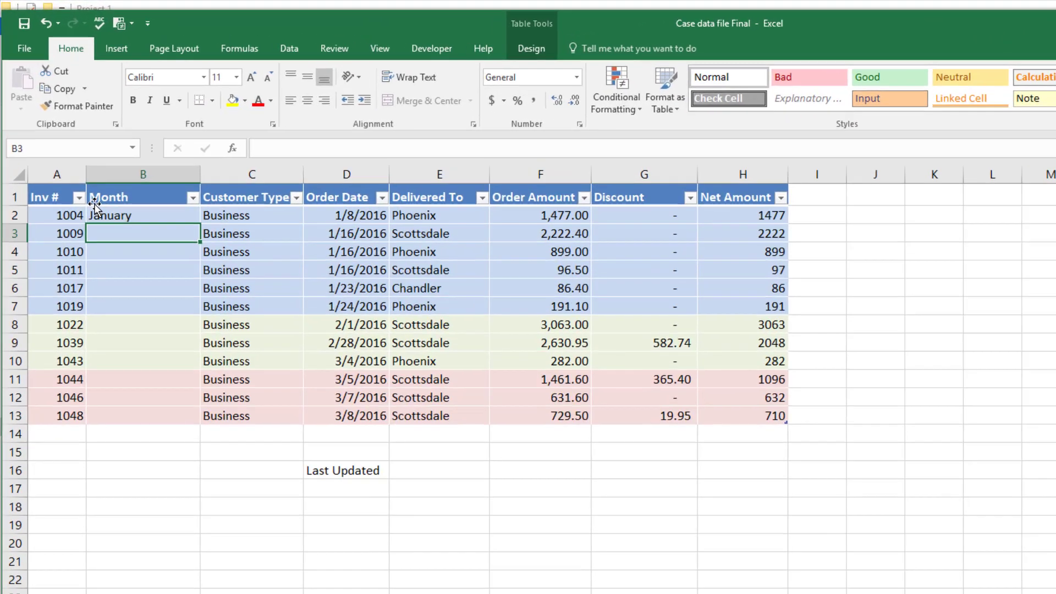
pyautogui.press('Down')
pyautogui.write('Janu')
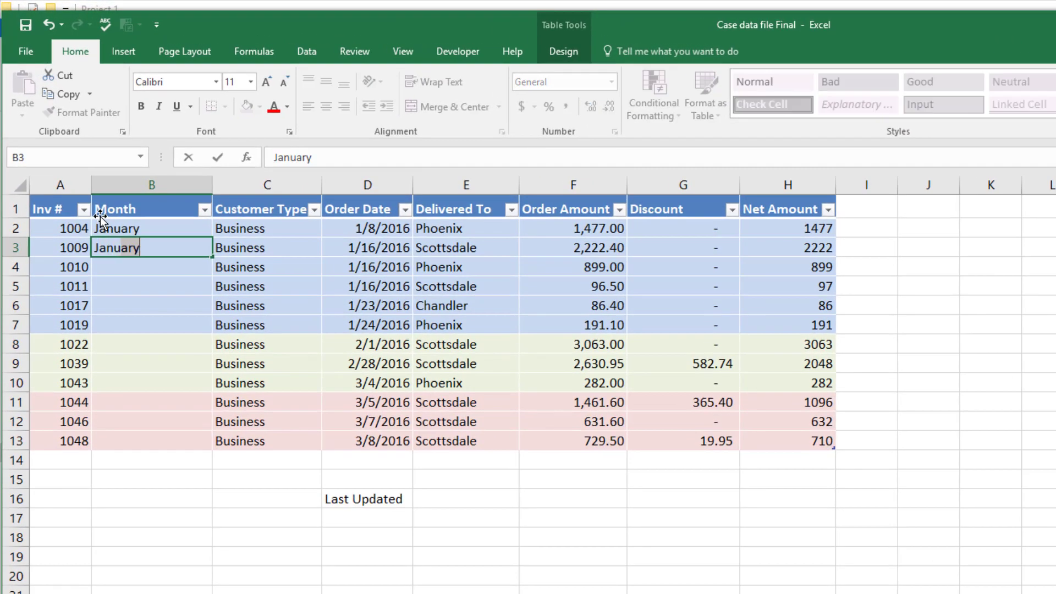
pyautogui.write('ary')
pyautogui.press('Return')
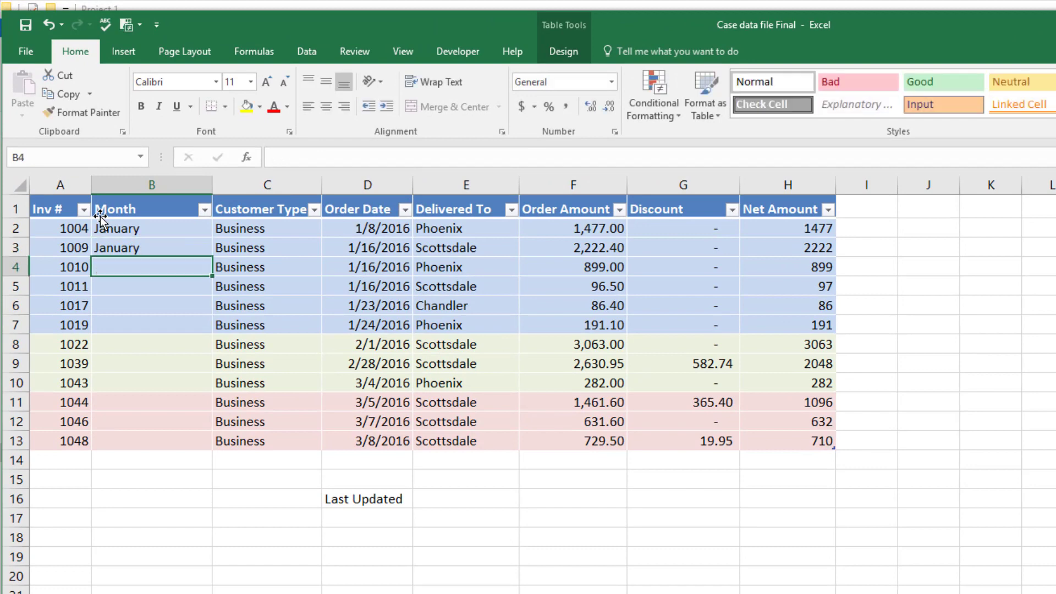
# Step: Auto-fill the Month column from B2:B3 down through row 13 and apply the Fill Without Formatting option
pyautogui.click(114, 234)
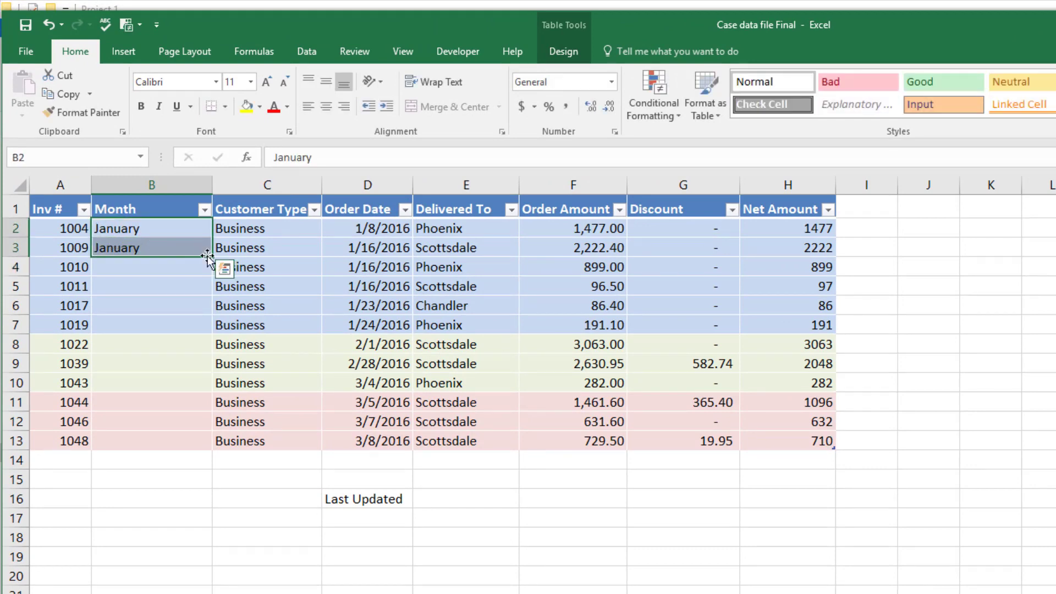
pyautogui.moveTo(213, 257); pyautogui.dragTo(208, 448)
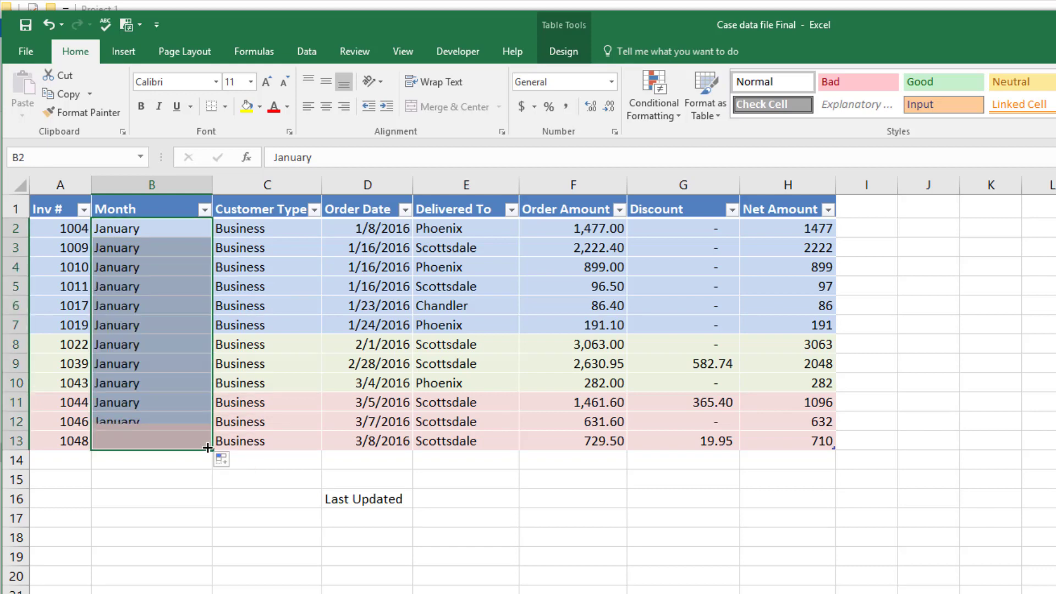
pyautogui.click(224, 460)
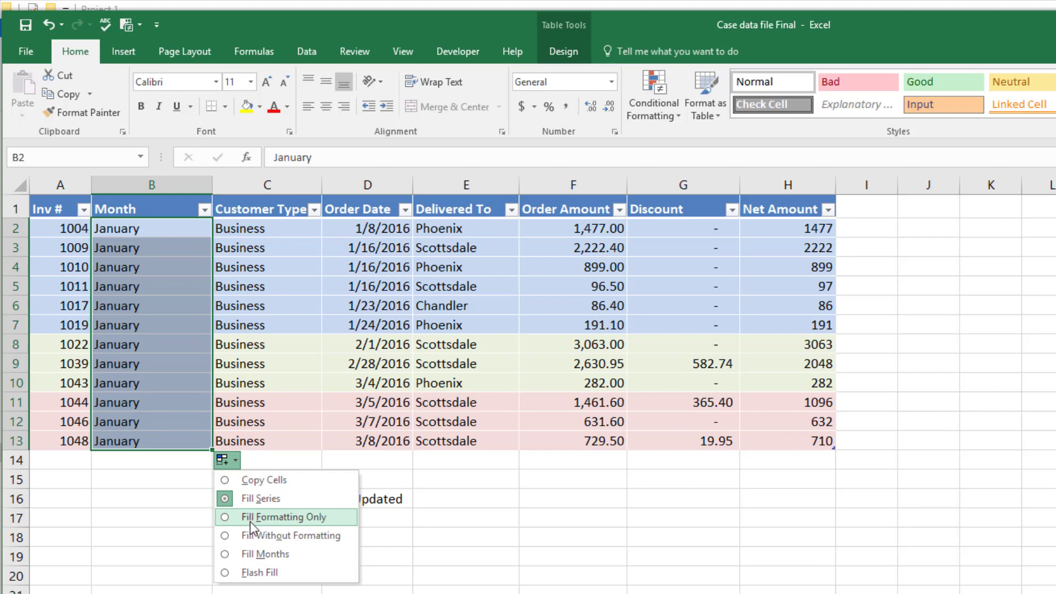
pyautogui.click(250, 535)
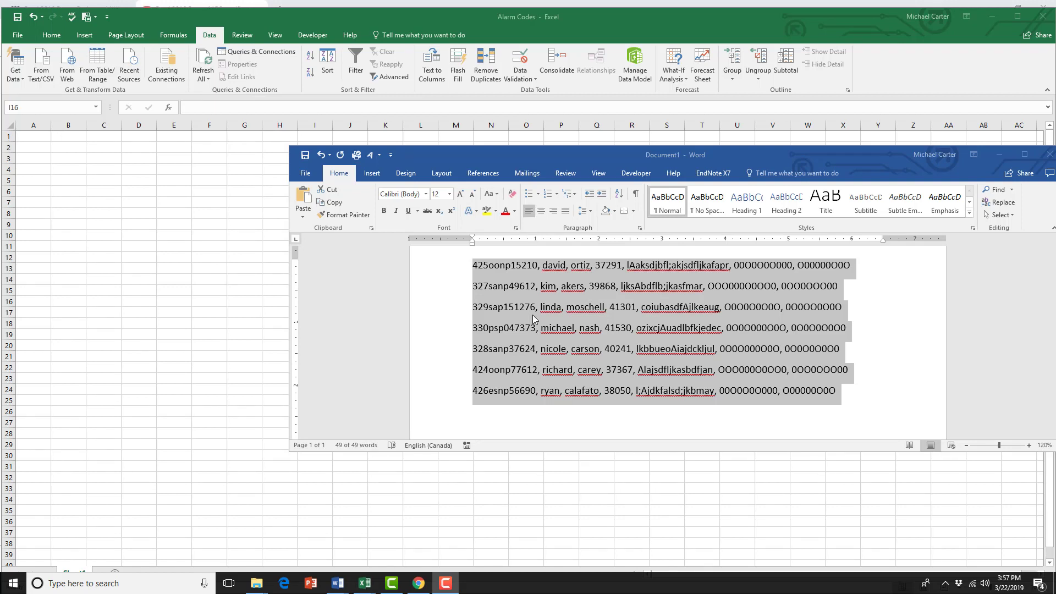
# Step: Copy all the comma-separated lines from the Word document and paste them into the Alarm Codes workbook in Excel, starting at cell A2
pyautogui.click(509, 352)
pyautogui.moveTo(482, 269); pyautogui.dragTo(849, 392)
pyautogui.rightClick(765, 363)
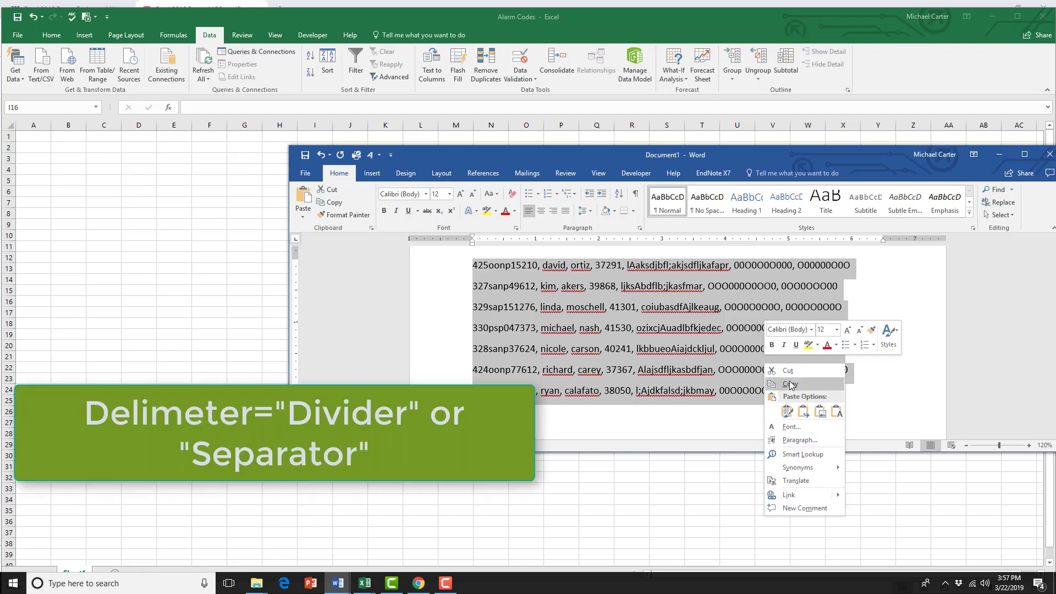
pyautogui.click(791, 385)
pyautogui.click(26, 151)
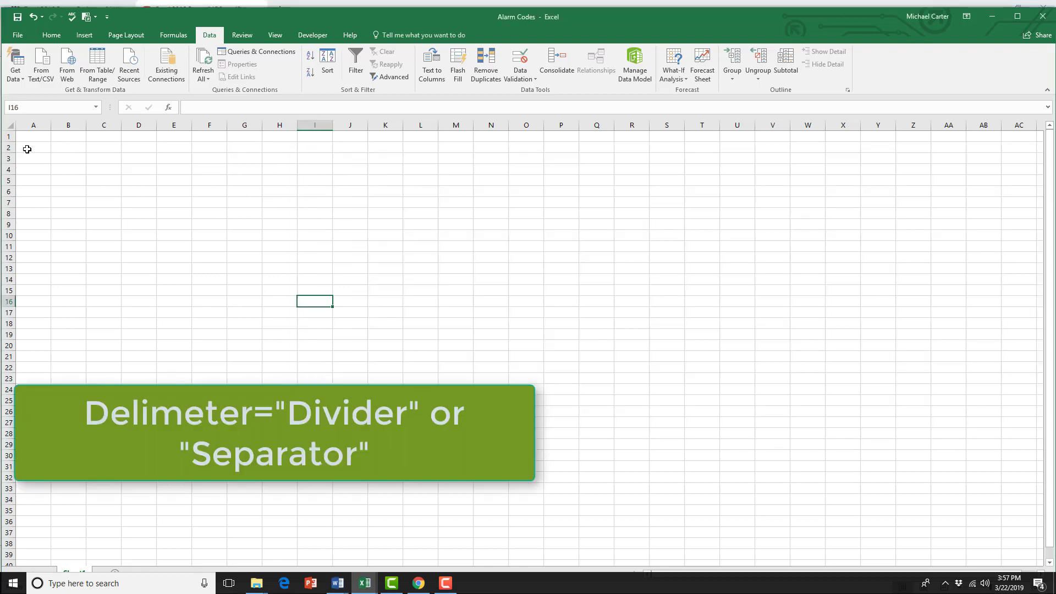
pyautogui.click(25, 149)
pyautogui.rightClick(27, 147)
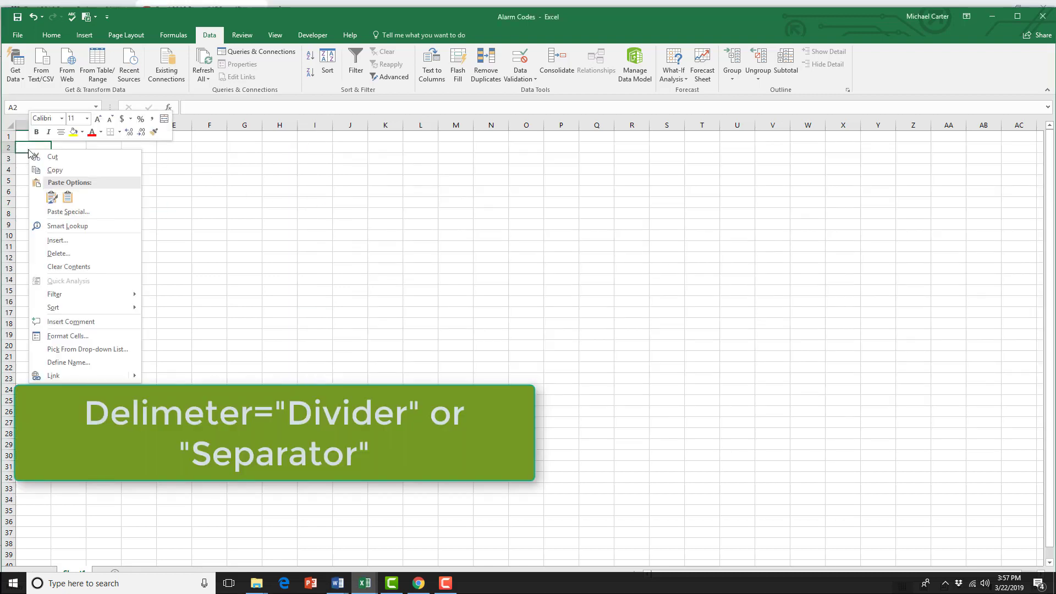
pyautogui.click(53, 196)
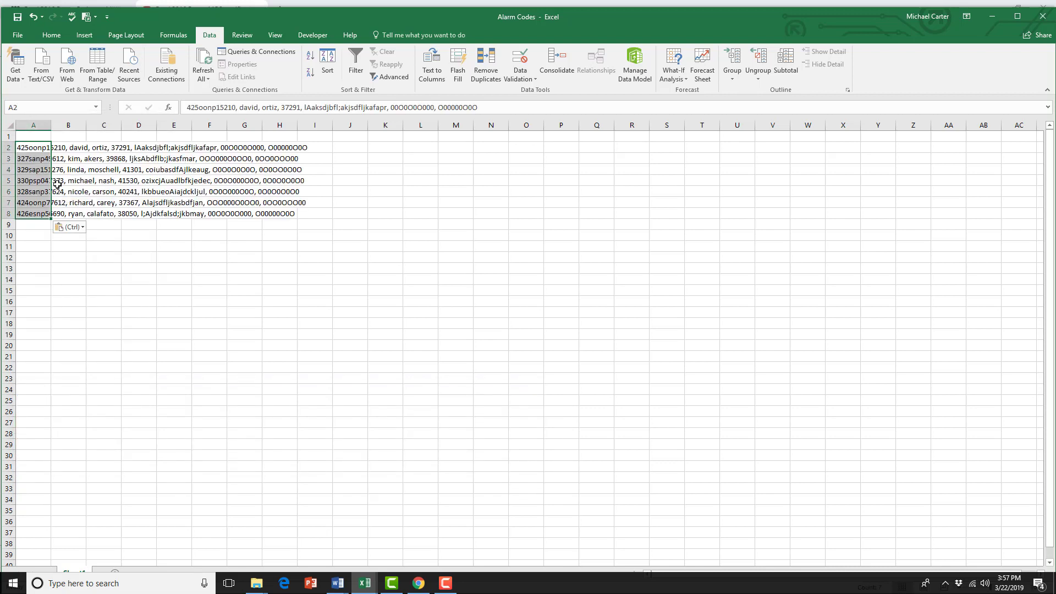
# Step: Split A2:A8 with Text to Columns as delimited data, using Comma instead of Tab as the delimiter and keeping the General format
pyautogui.click(46, 156)
pyautogui.moveTo(35, 147); pyautogui.dragTo(44, 214)
pyautogui.rightClick(44, 212)
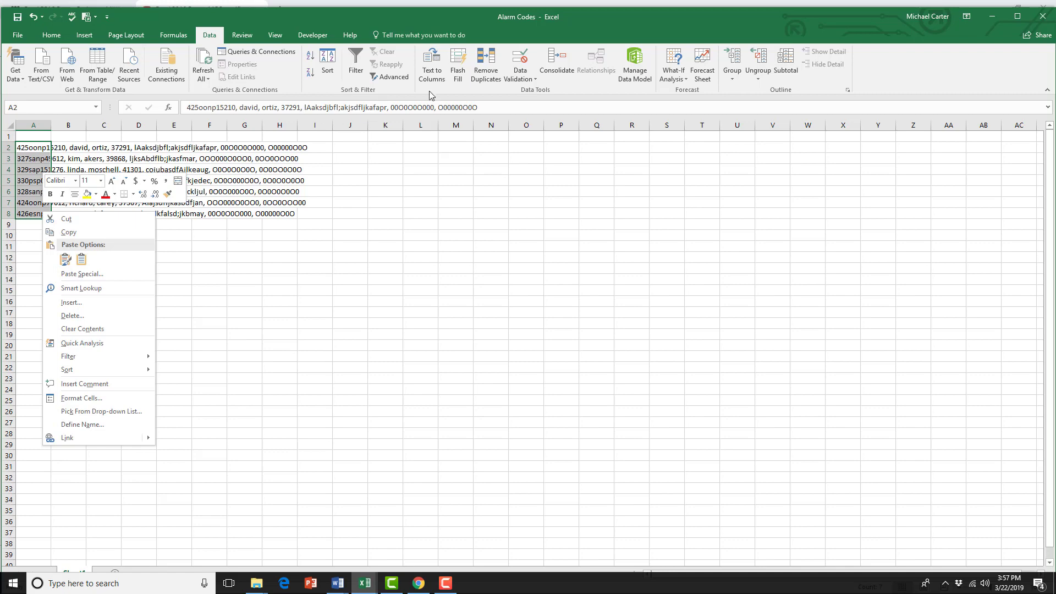
pyautogui.click(434, 77)
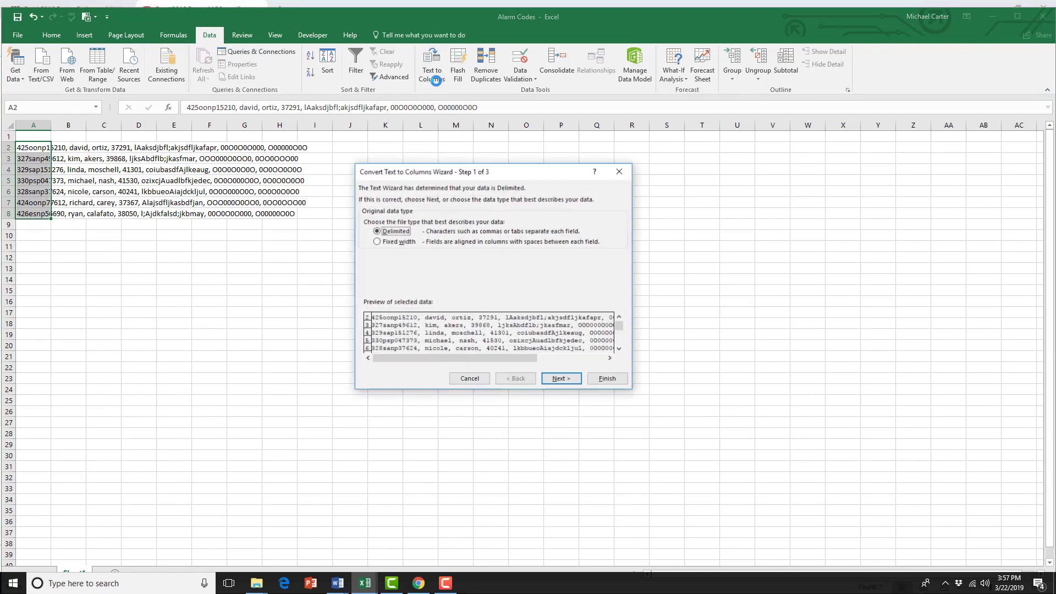
pyautogui.click(557, 380)
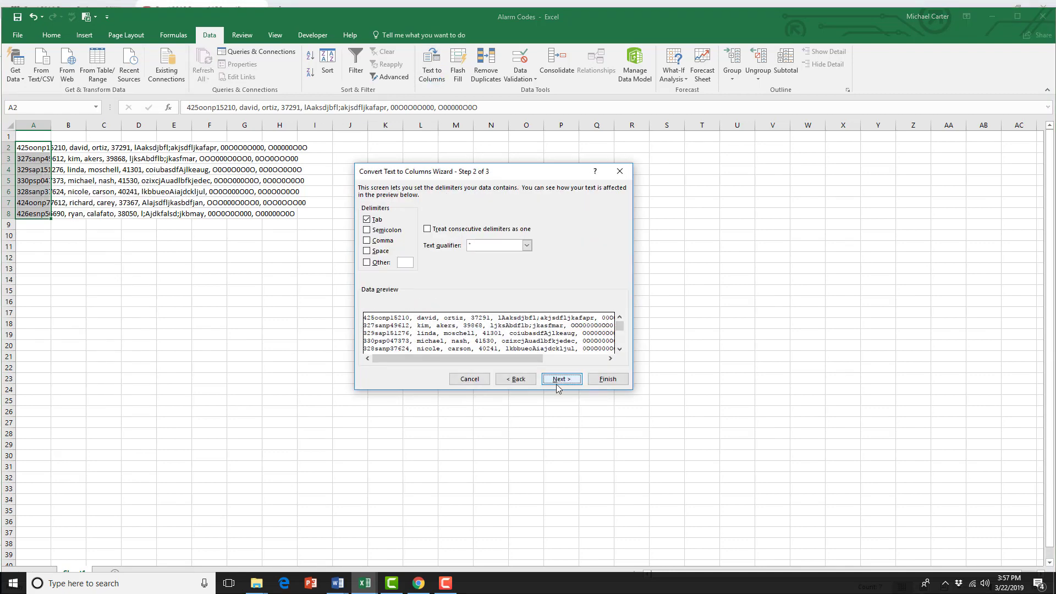
pyautogui.click(367, 220)
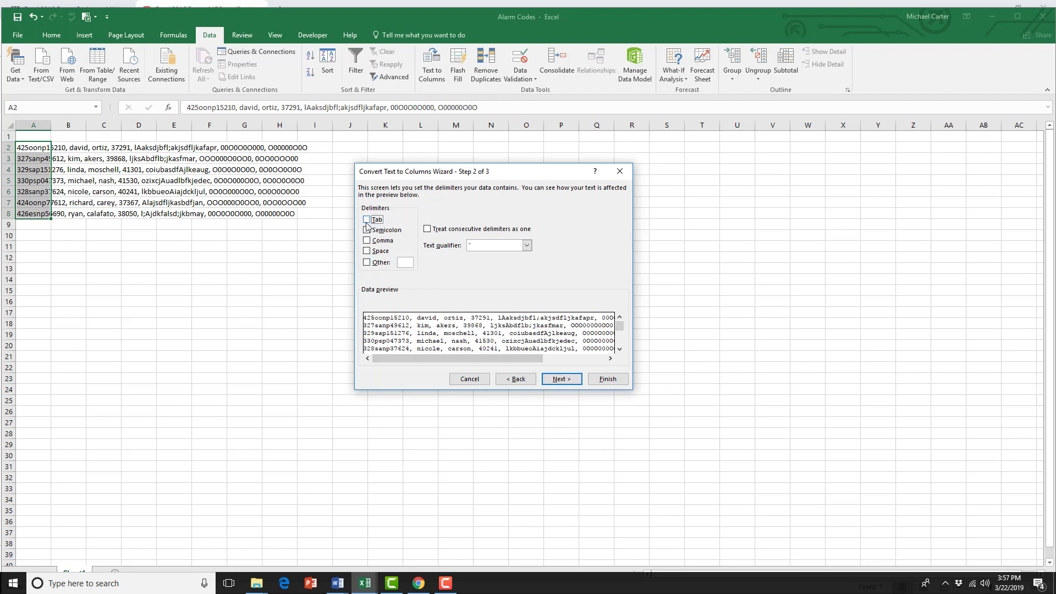
pyautogui.click(367, 242)
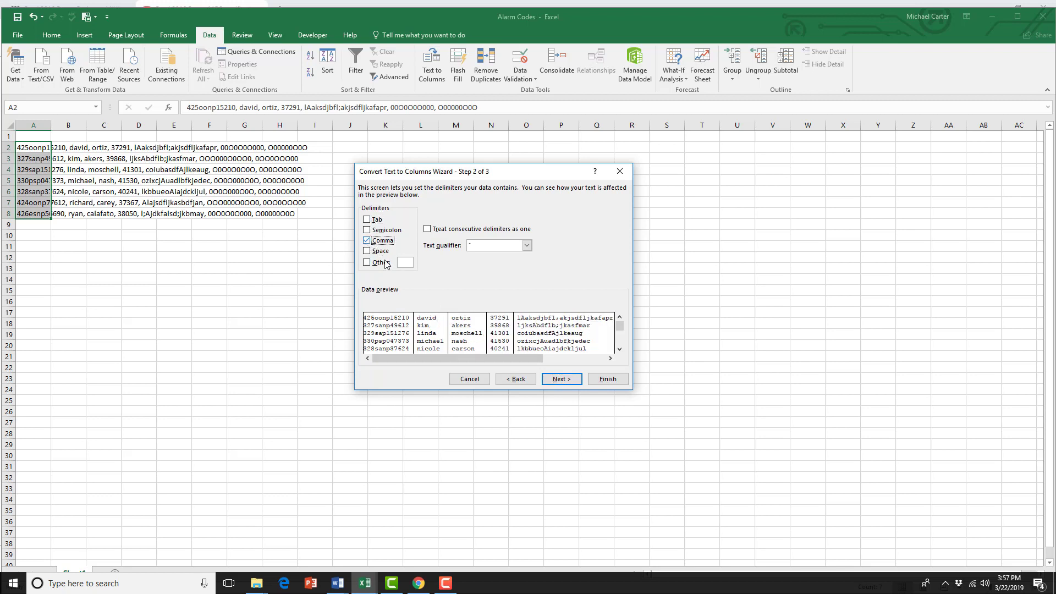
pyautogui.click(564, 380)
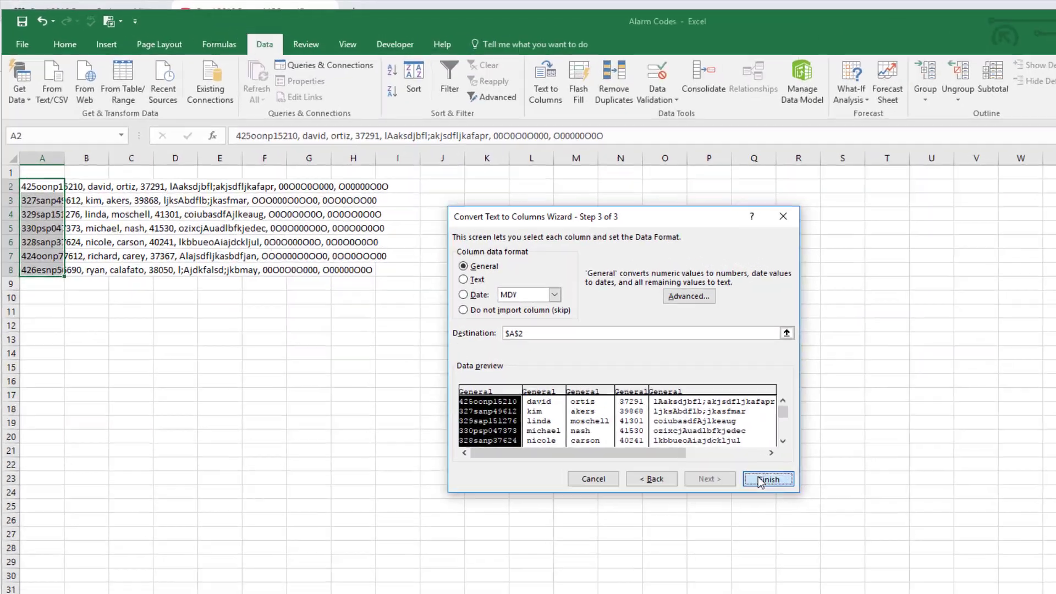
pyautogui.click(601, 380)
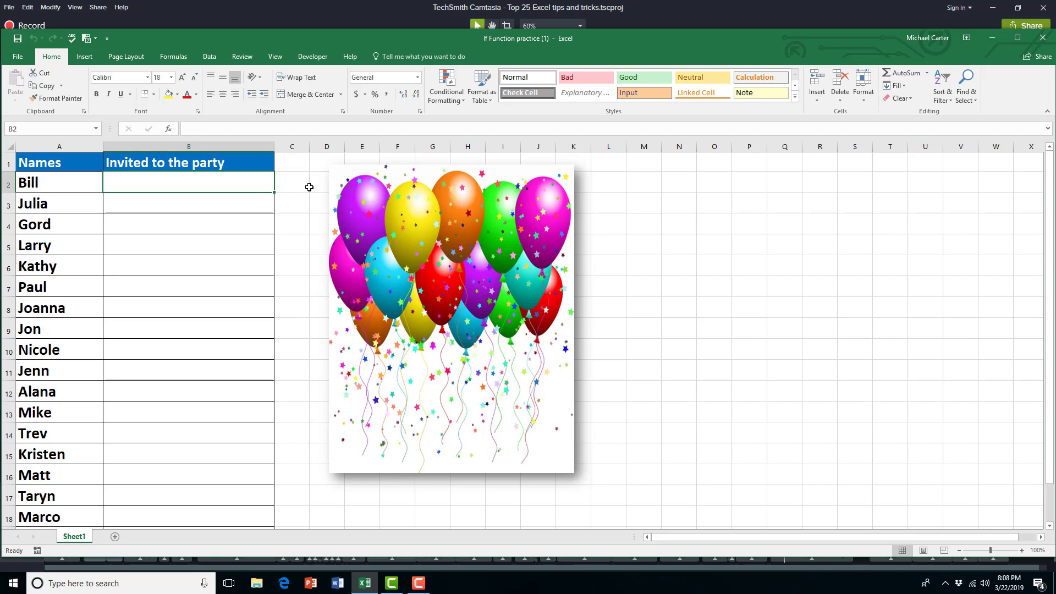
# Step: Start an IF function in cell B2 through its function arguments, with a logical test that A2 equals the quoted name listed in A13
pyautogui.write('=i')
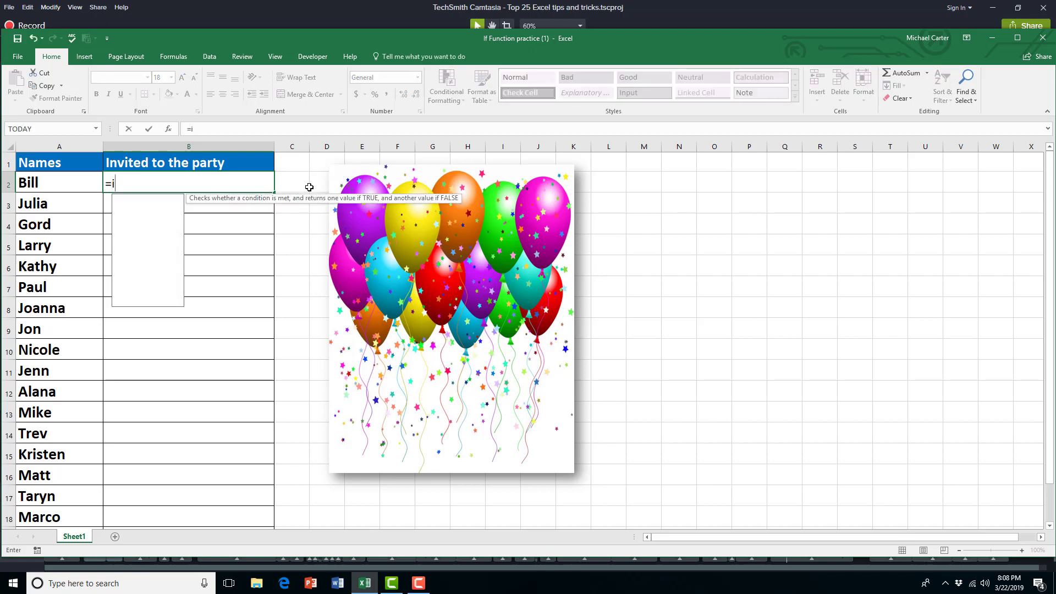
pyautogui.write('f(')
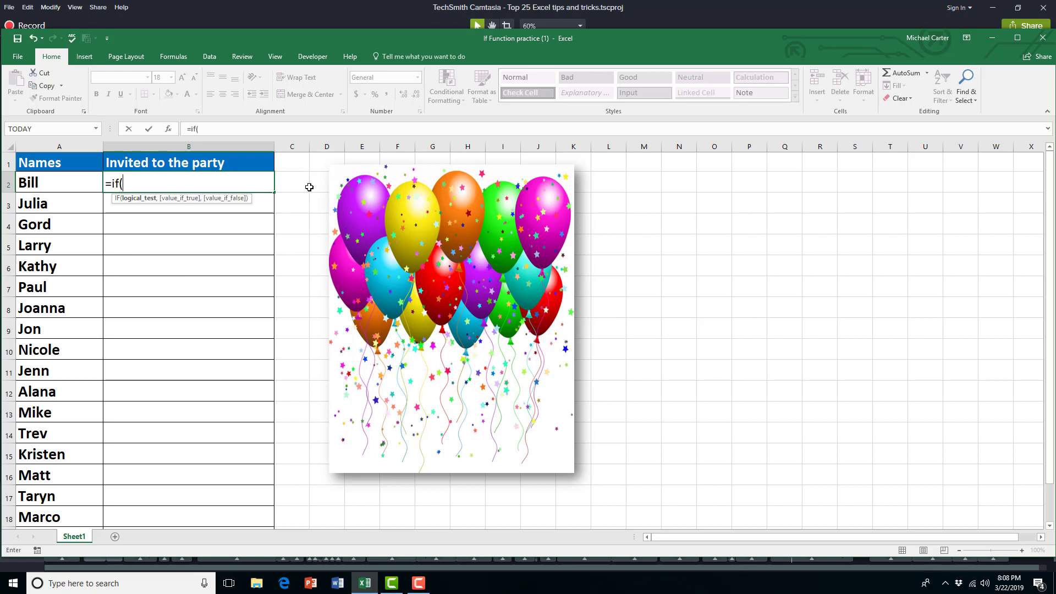
pyautogui.click(192, 128)
pyautogui.click(168, 129)
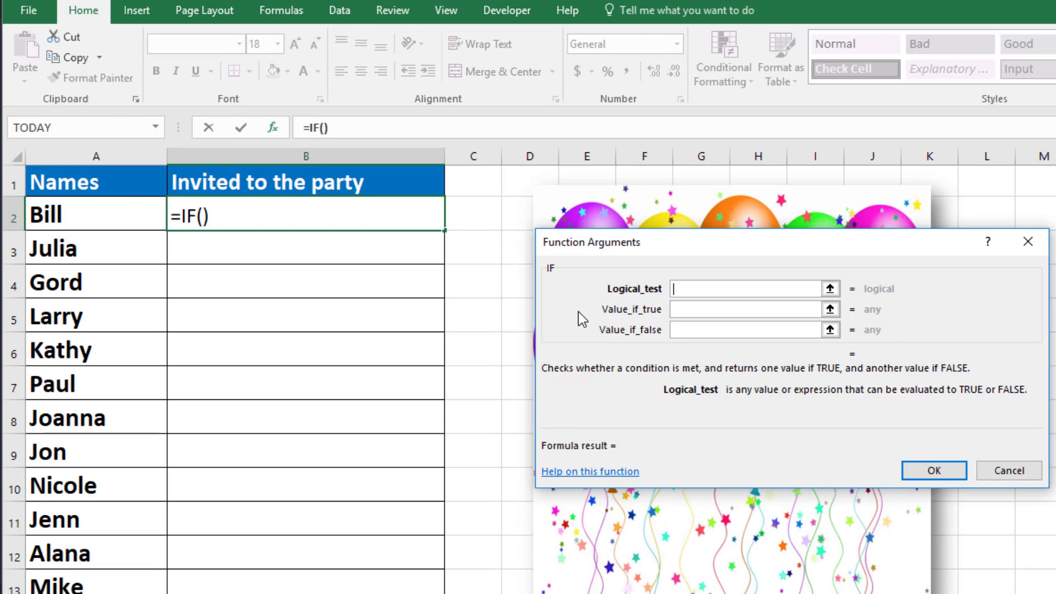
pyautogui.click(114, 215)
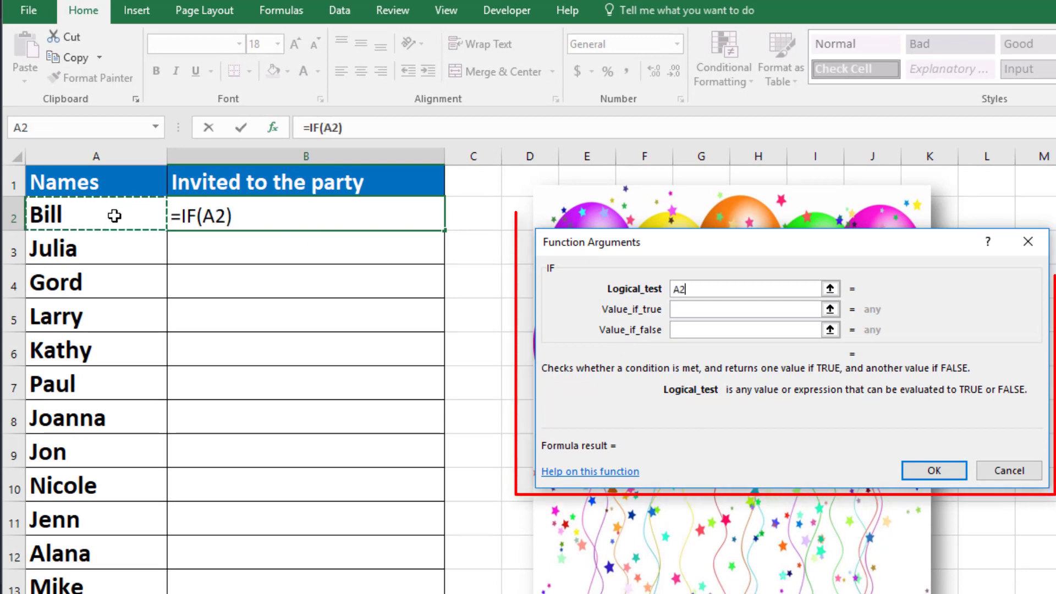
pyautogui.write('=')
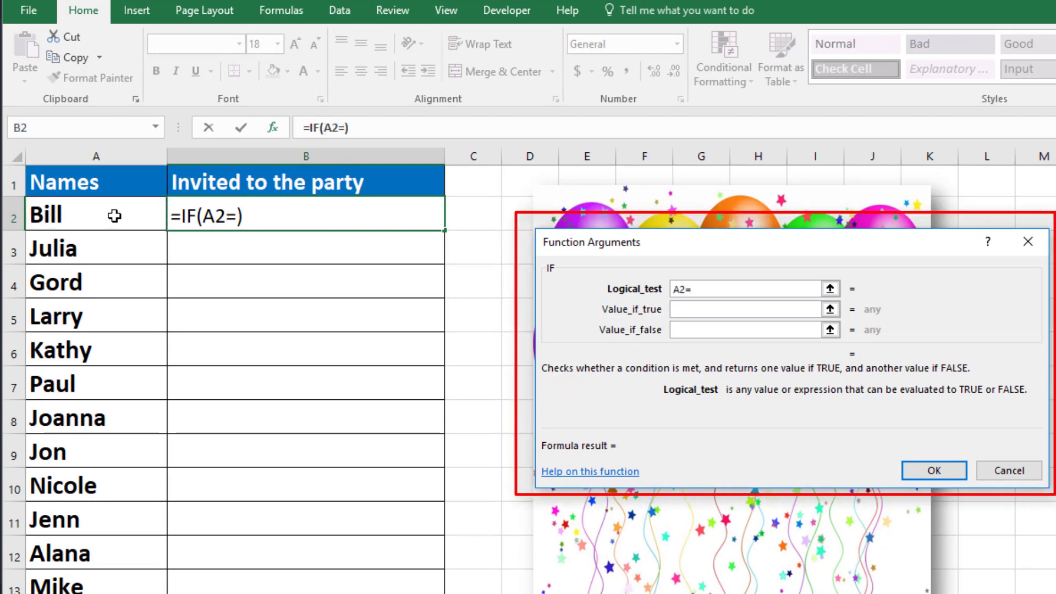
pyautogui.write('"Mike')
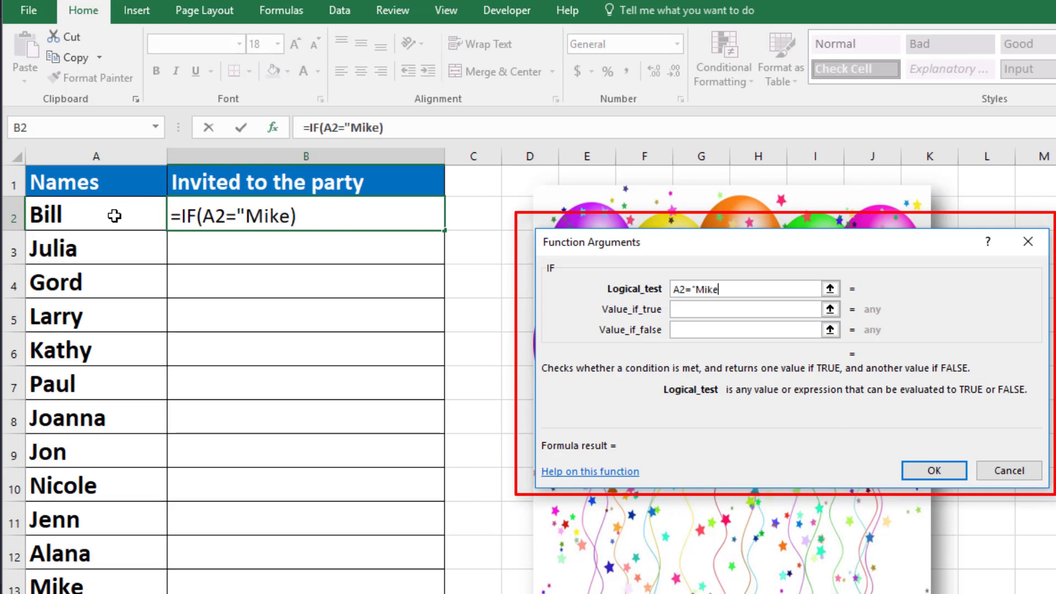
pyautogui.write('"')
# Step: Set the IF function to return "NOT INVITED" when true and "INVITED" when false, and enter the formula in B2
pyautogui.click(687, 309)
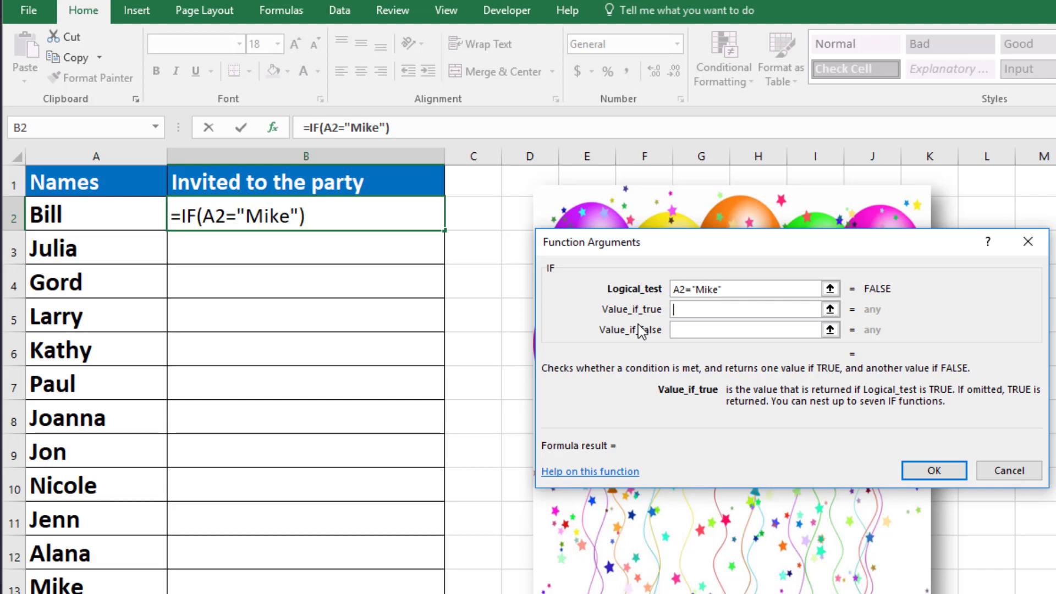
pyautogui.write('"NOT I')
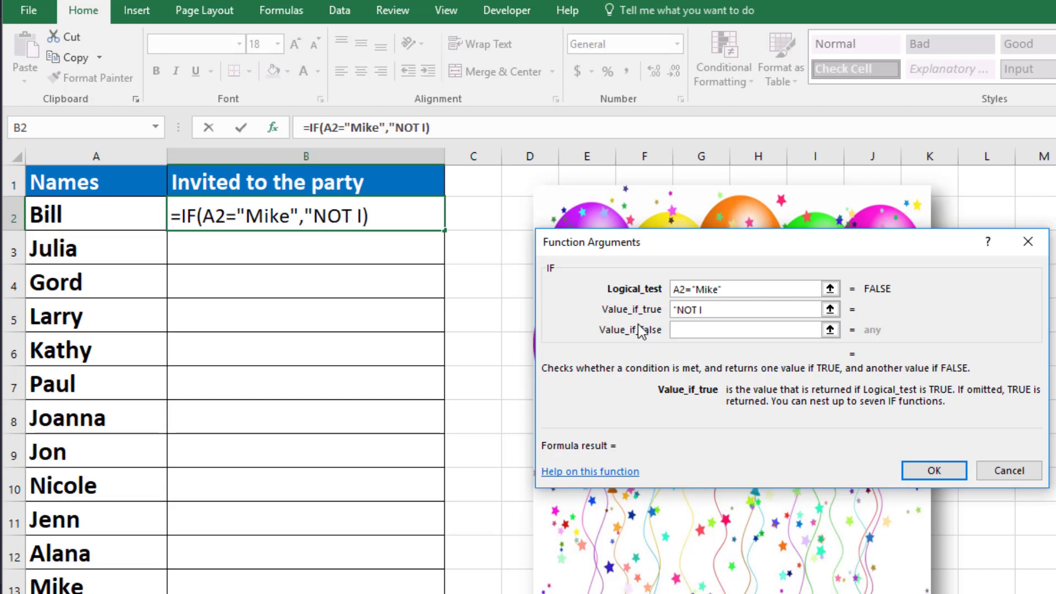
pyautogui.write('N')
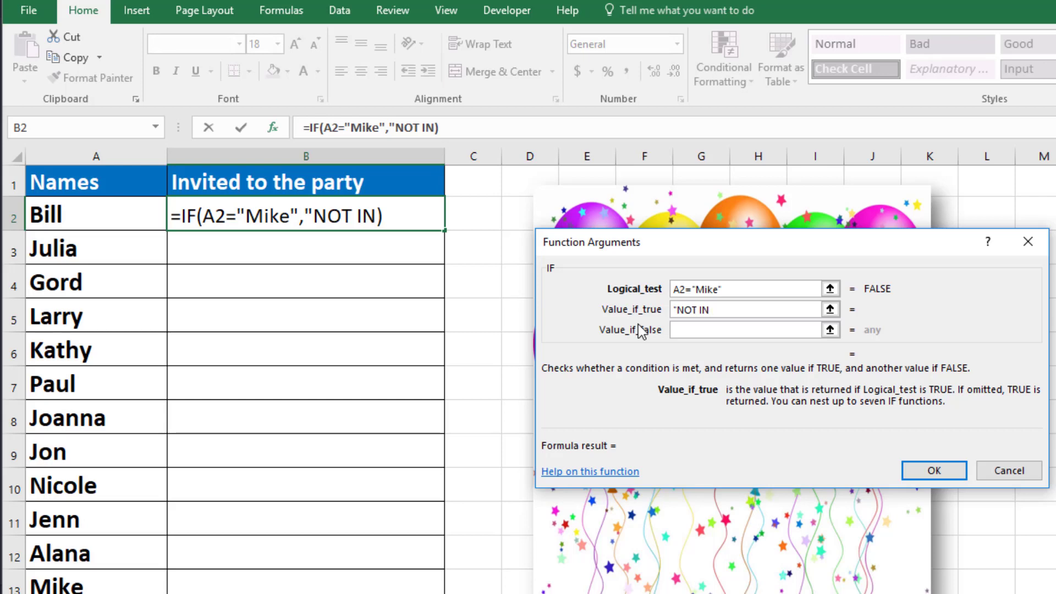
pyautogui.write('VITED"')
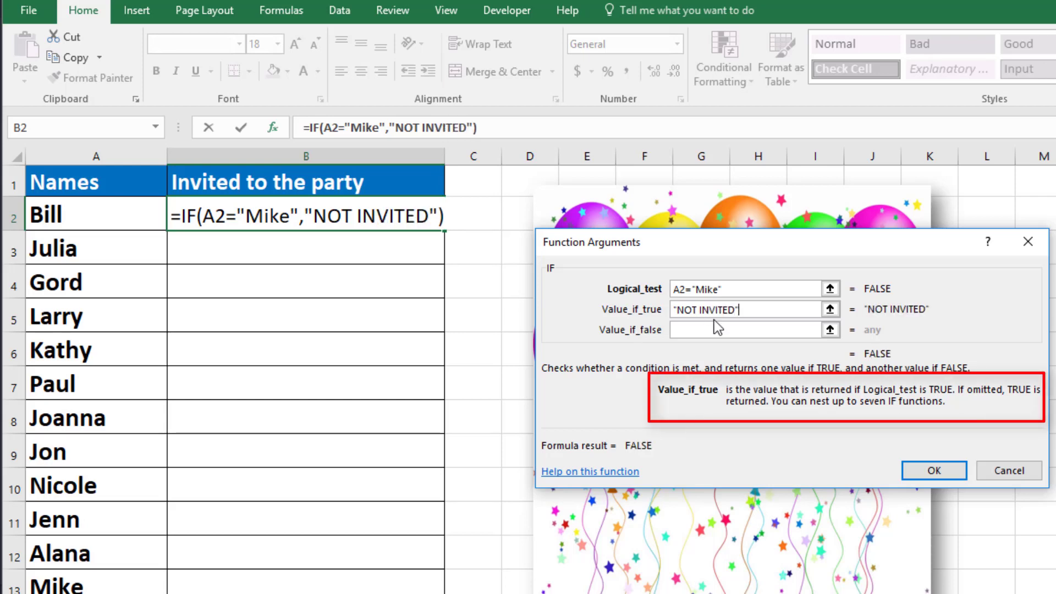
pyautogui.click(723, 336)
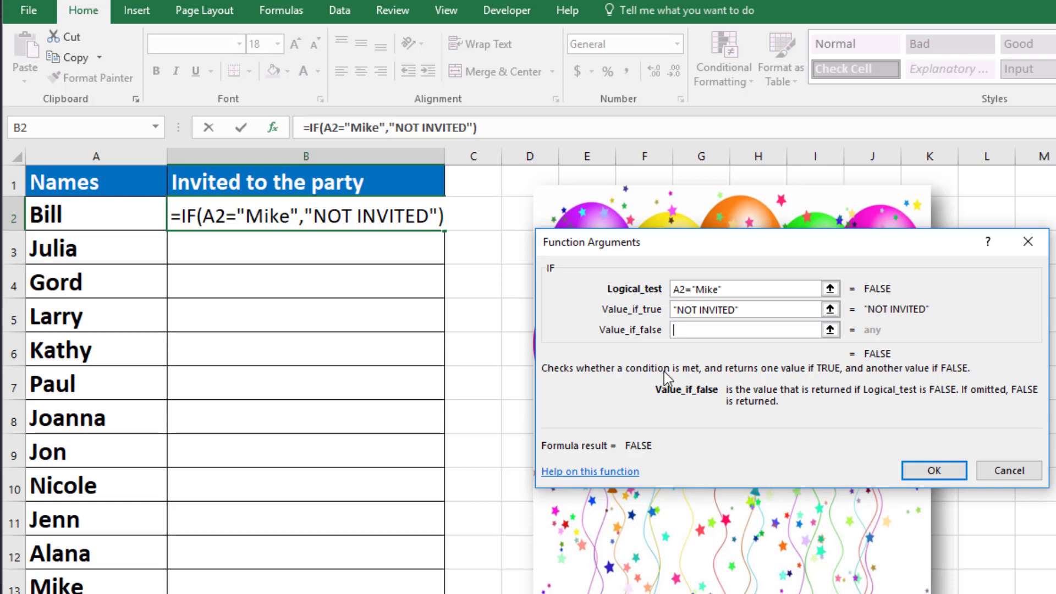
pyautogui.write('"')
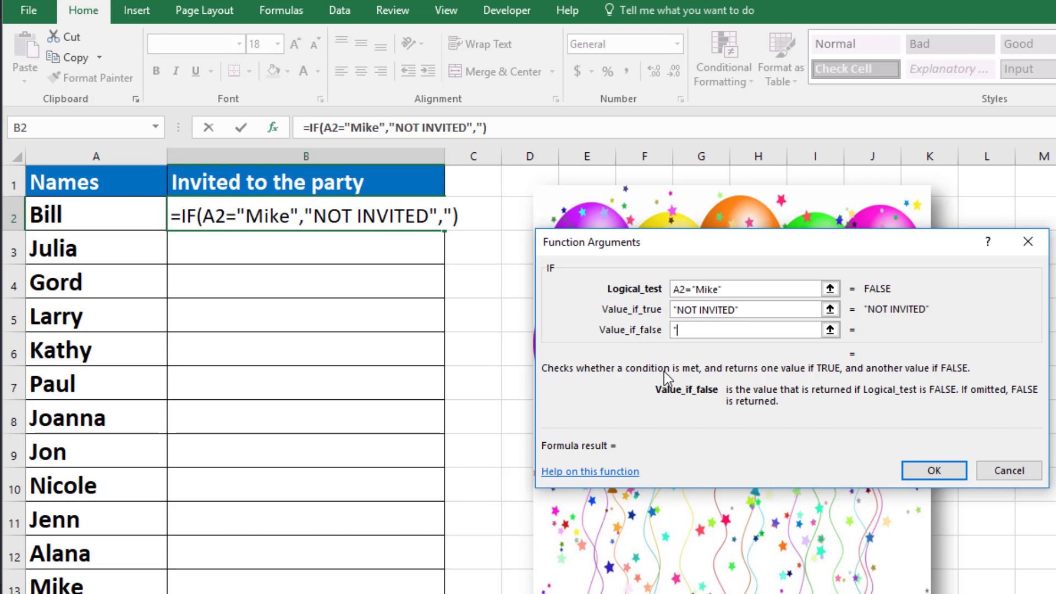
pyautogui.write('IN')
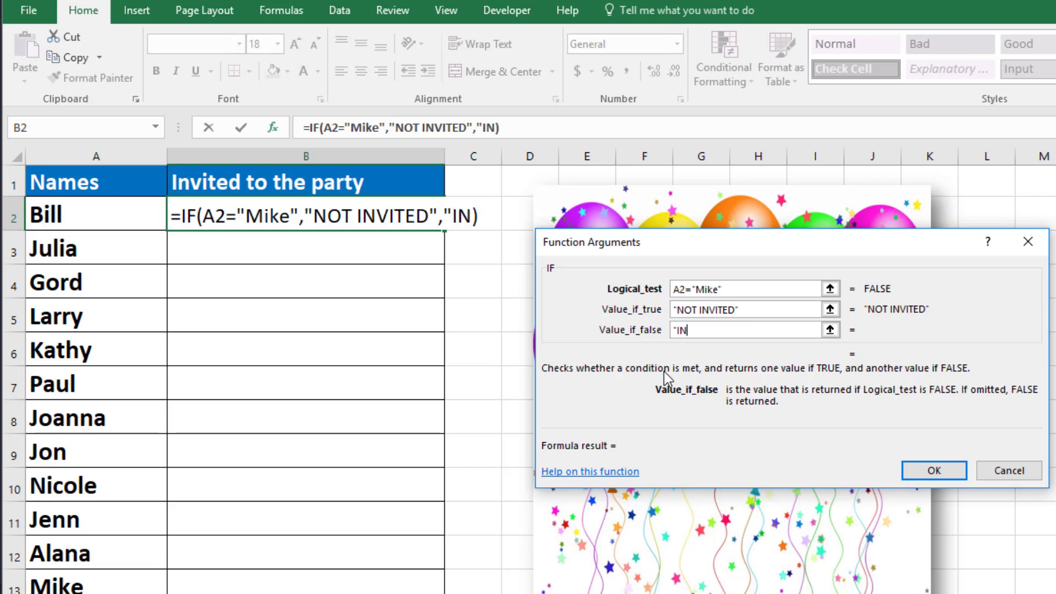
pyautogui.write('VITED')
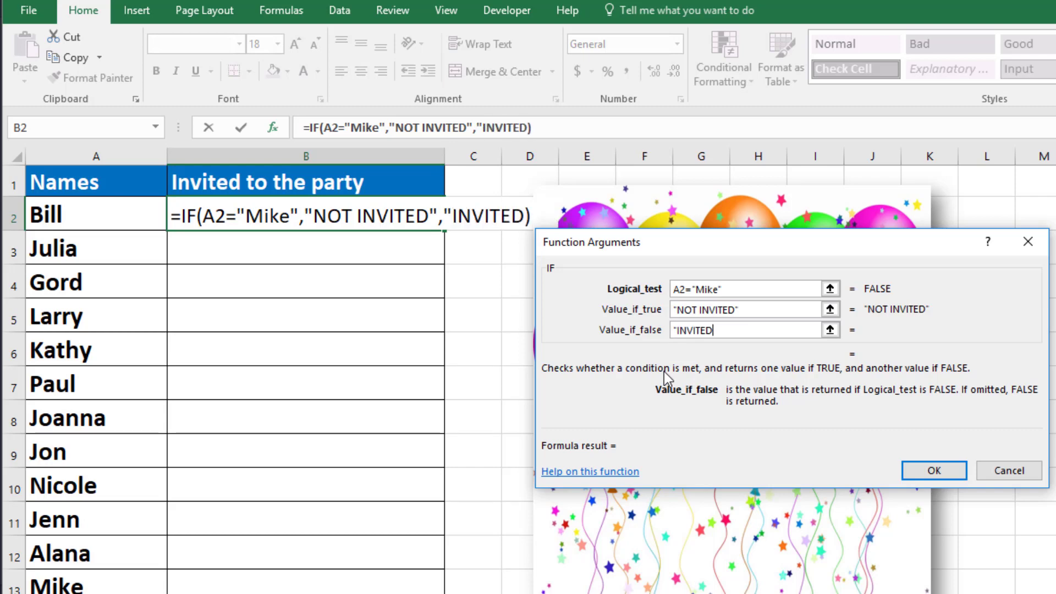
pyautogui.write('"')
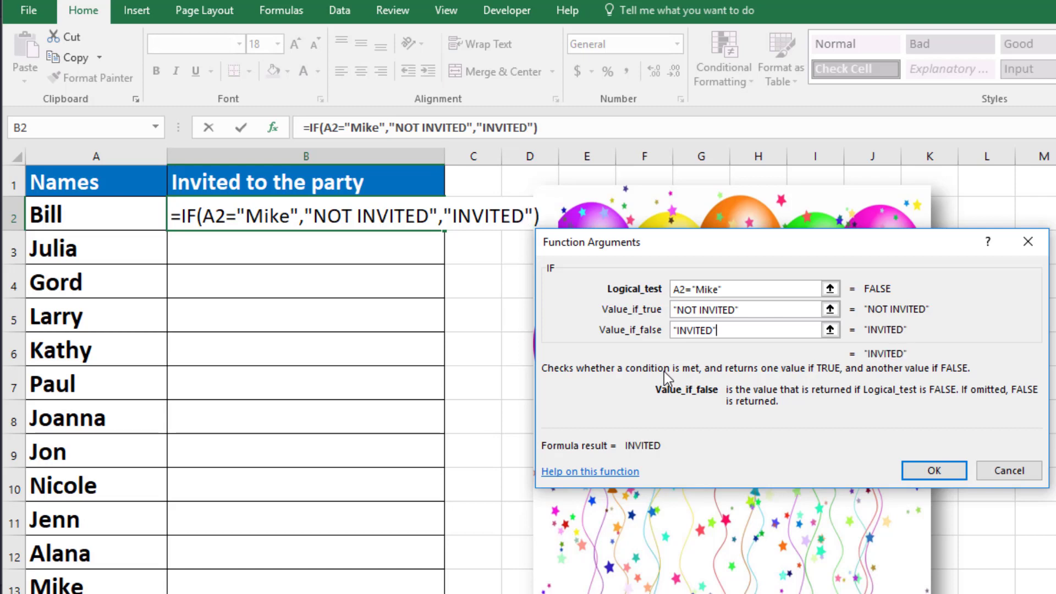
pyautogui.click(935, 471)
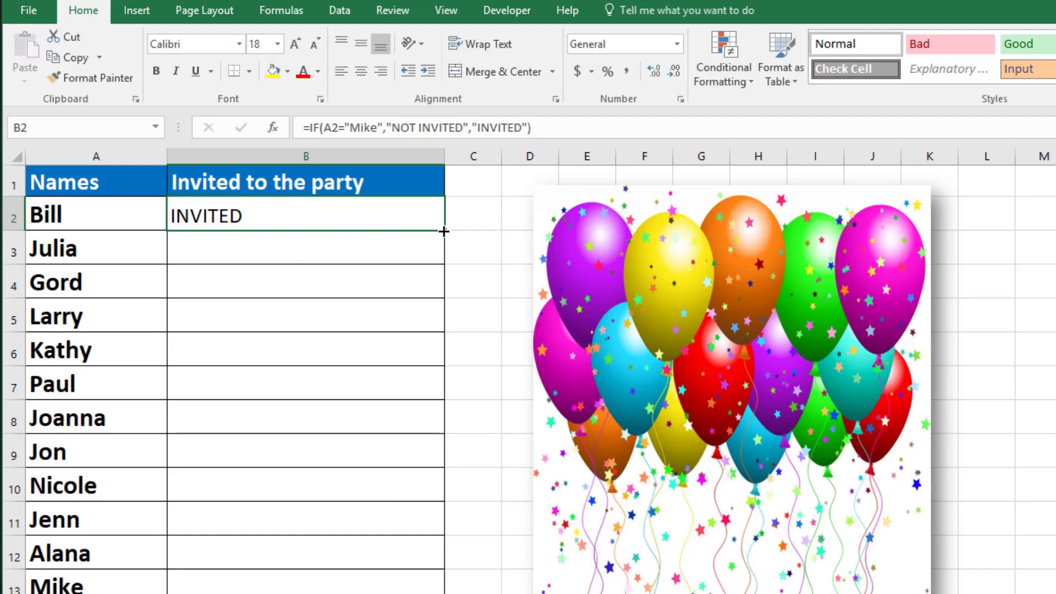
# Step: Fill the IF formula from B2 down the Invited to the party column to row 19
pyautogui.moveTo(444, 292); pyautogui.dragTo(445, 593)
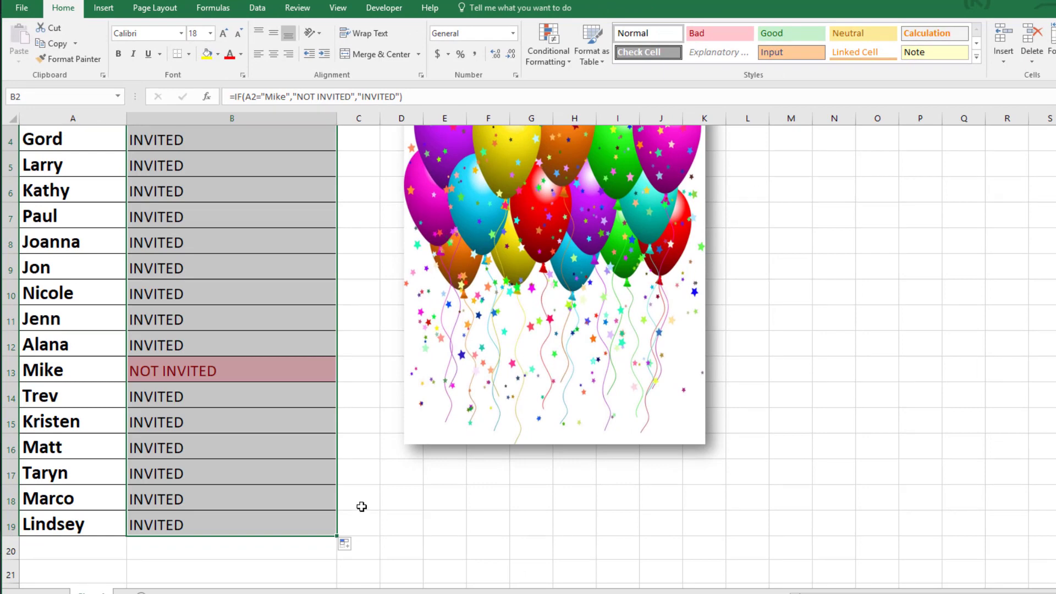
pyautogui.click(358, 503)
pyautogui.scroll(1, 351, 499)
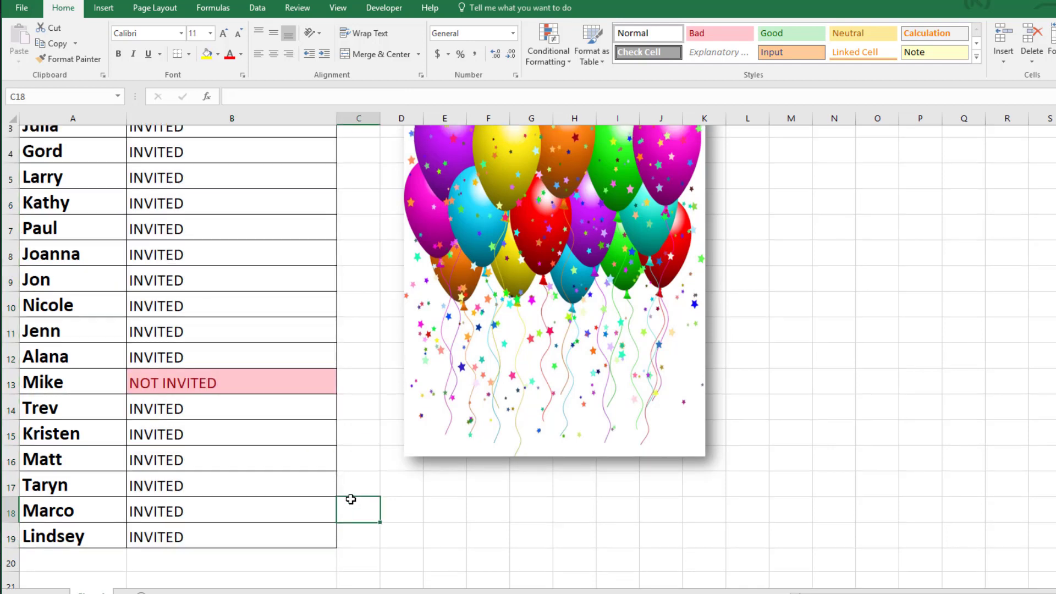
pyautogui.scroll(3, 350, 498)
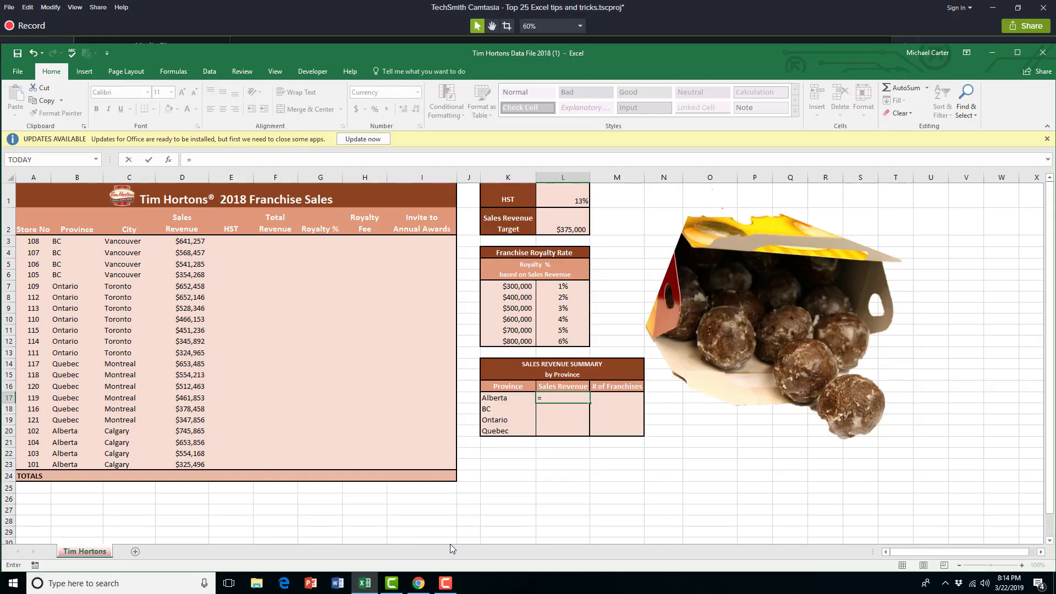
# Step: Start a SUMIF function in cell L17 through its function arguments, moving the dialog clear of the Province column
pyautogui.write('SUMIF')
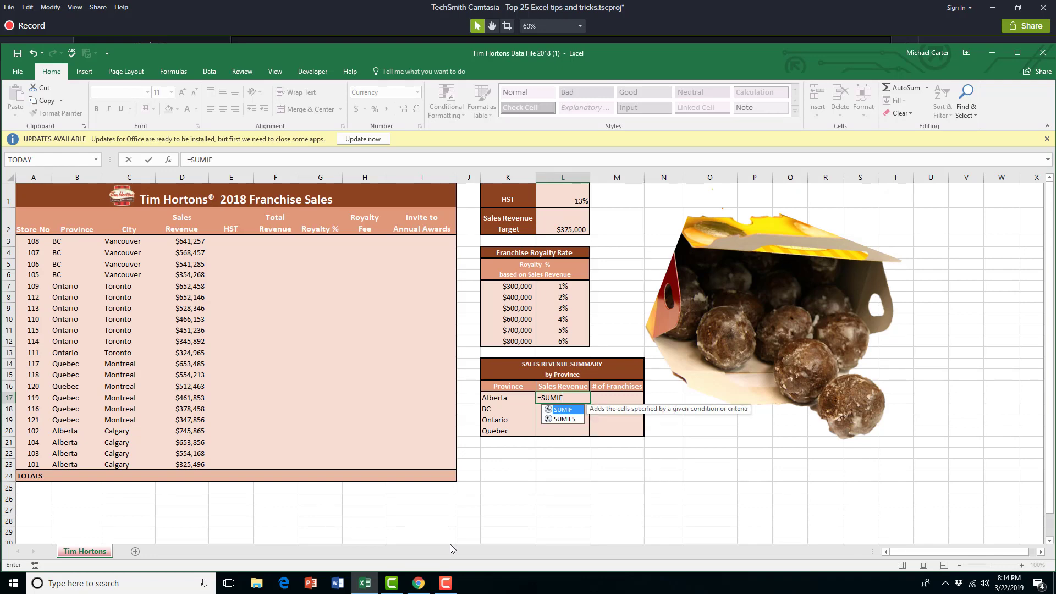
pyautogui.write('(')
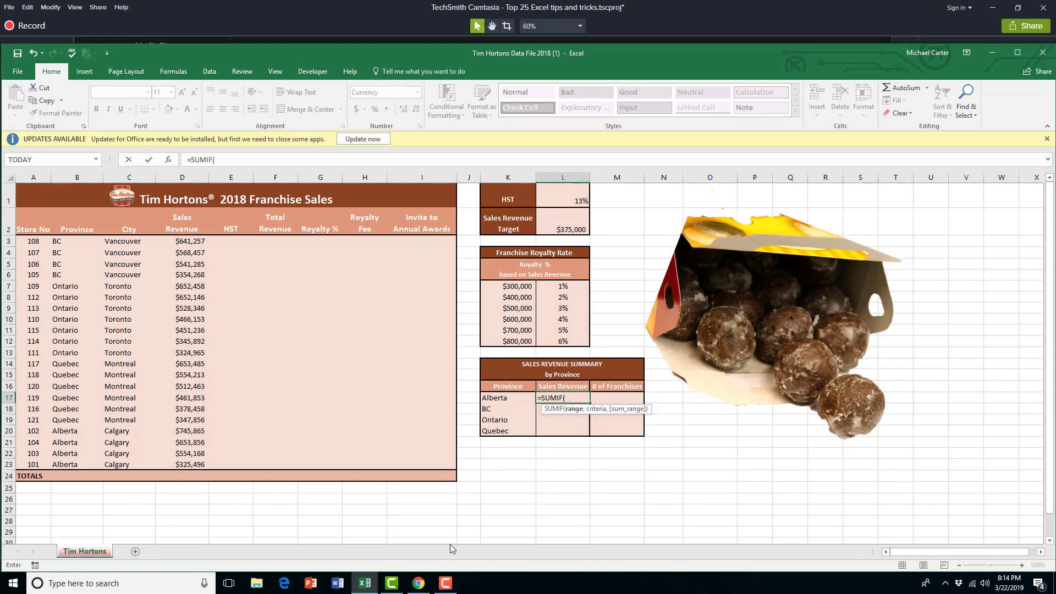
pyautogui.click(550, 398)
pyautogui.click(169, 159)
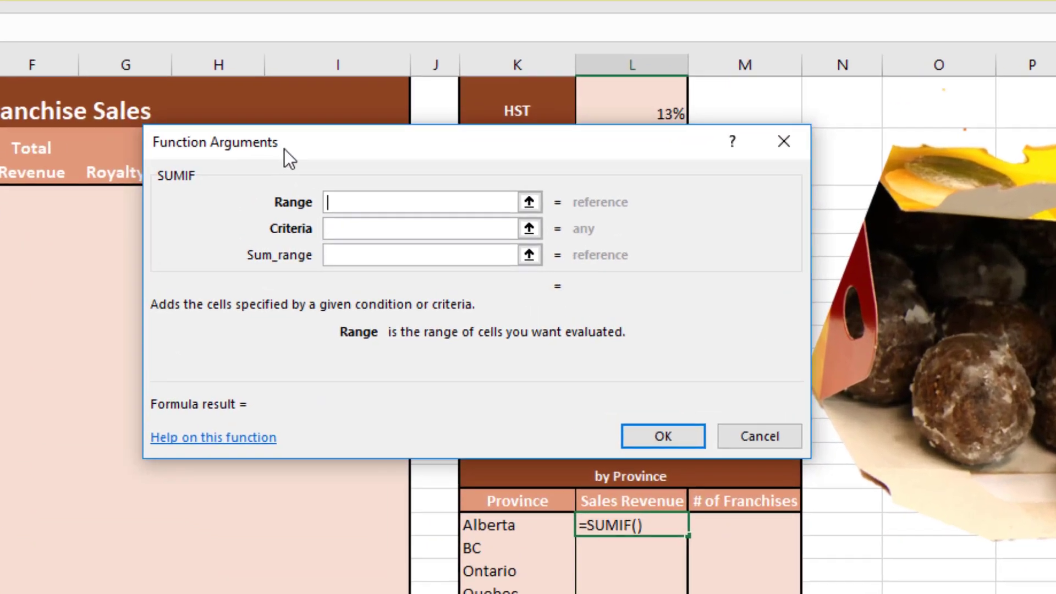
pyautogui.moveTo(349, 189); pyautogui.dragTo(171, 296)
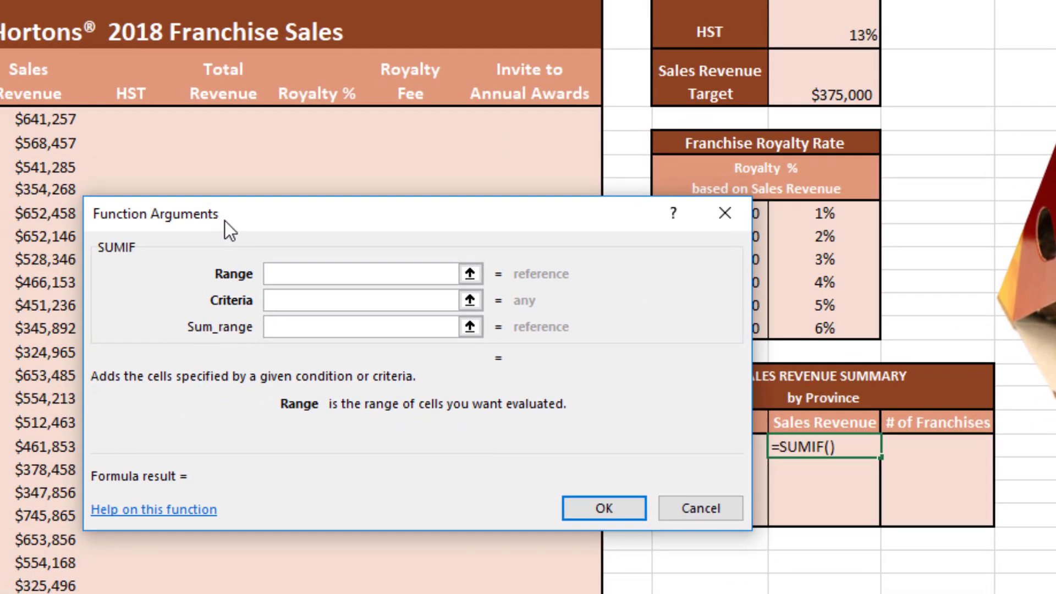
pyautogui.moveTo(141, 255); pyautogui.dragTo(143, 287)
pyautogui.moveTo(226, 252); pyautogui.dragTo(225, 252)
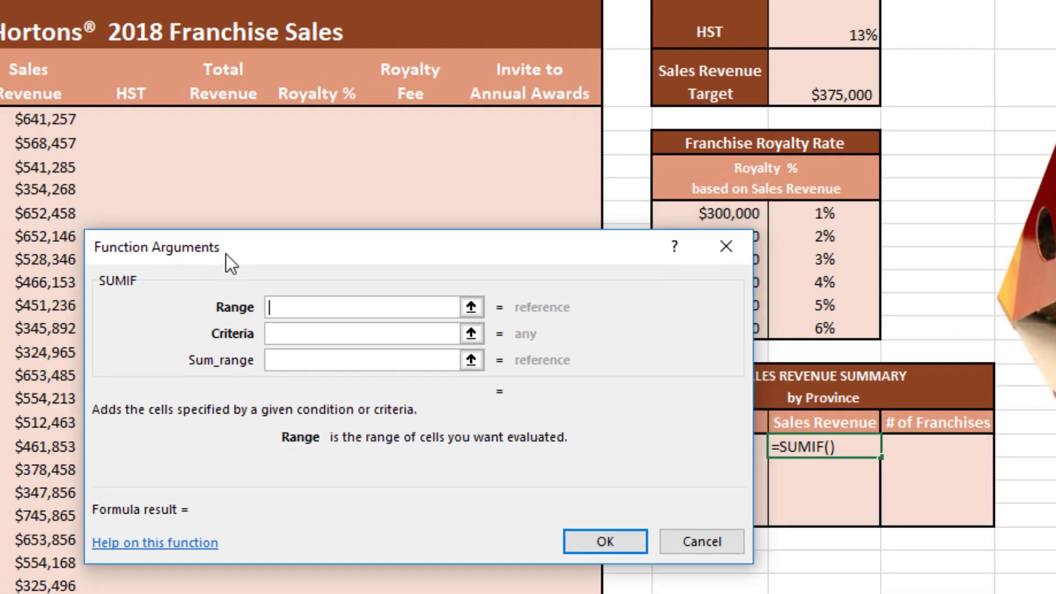
pyautogui.click(296, 360)
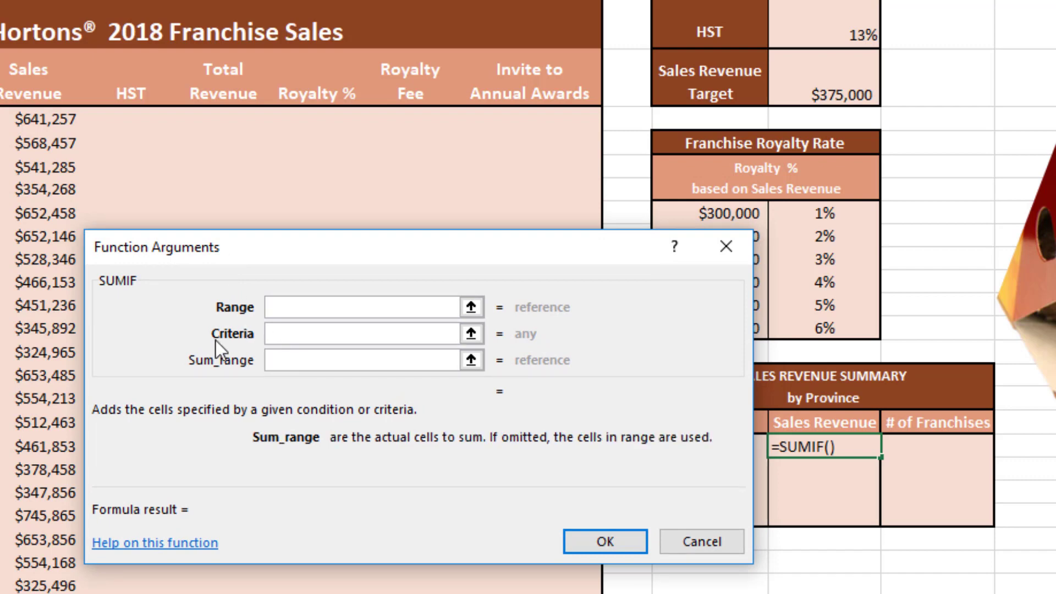
pyautogui.click(285, 298)
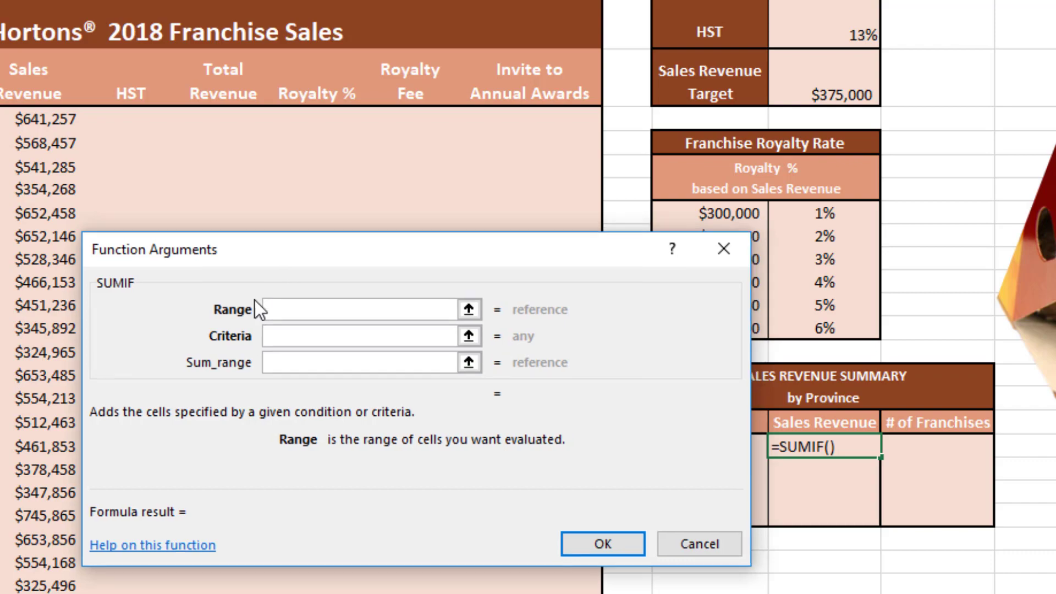
pyautogui.moveTo(254, 302); pyautogui.dragTo(472, 584)
pyautogui.moveTo(406, 524); pyautogui.dragTo(191, 122)
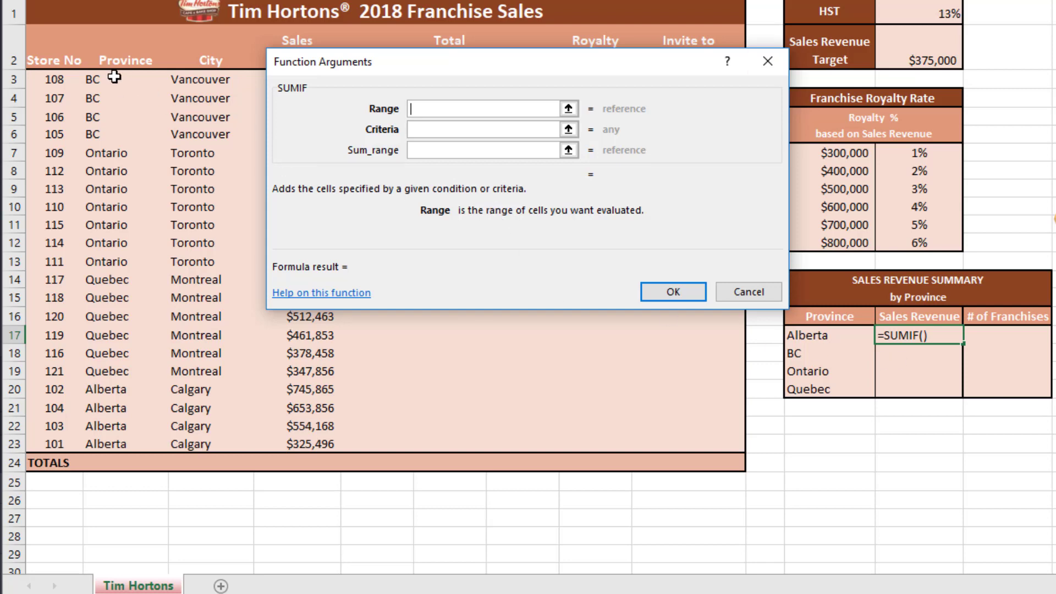
# Step: Set the SUMIF range to the provinces in B3:B23 and the criteria to "Alberta"
pyautogui.moveTo(113, 77); pyautogui.dragTo(126, 443)
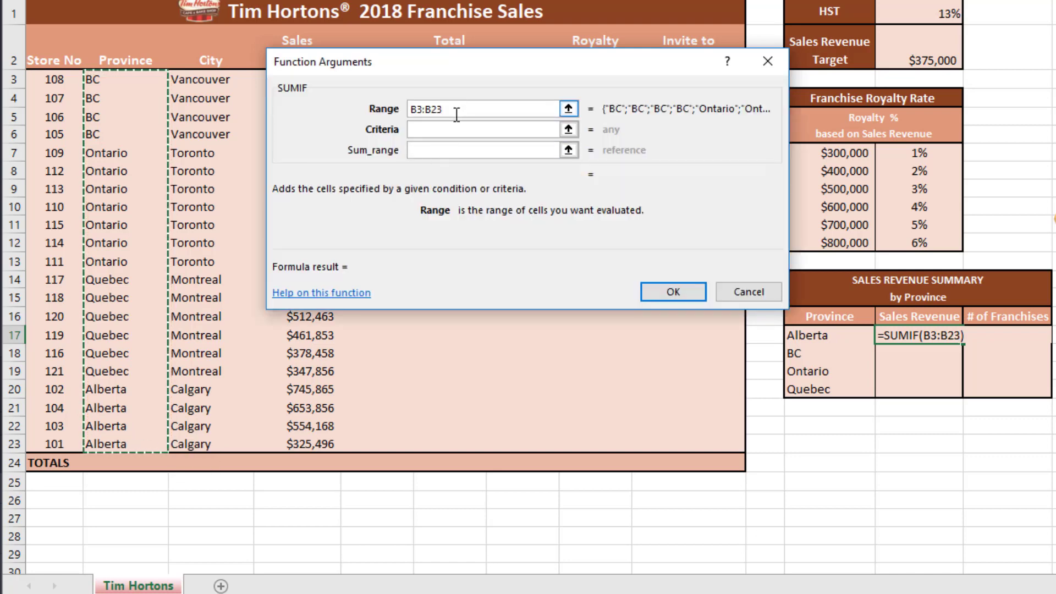
pyautogui.click(451, 131)
pyautogui.write('"')
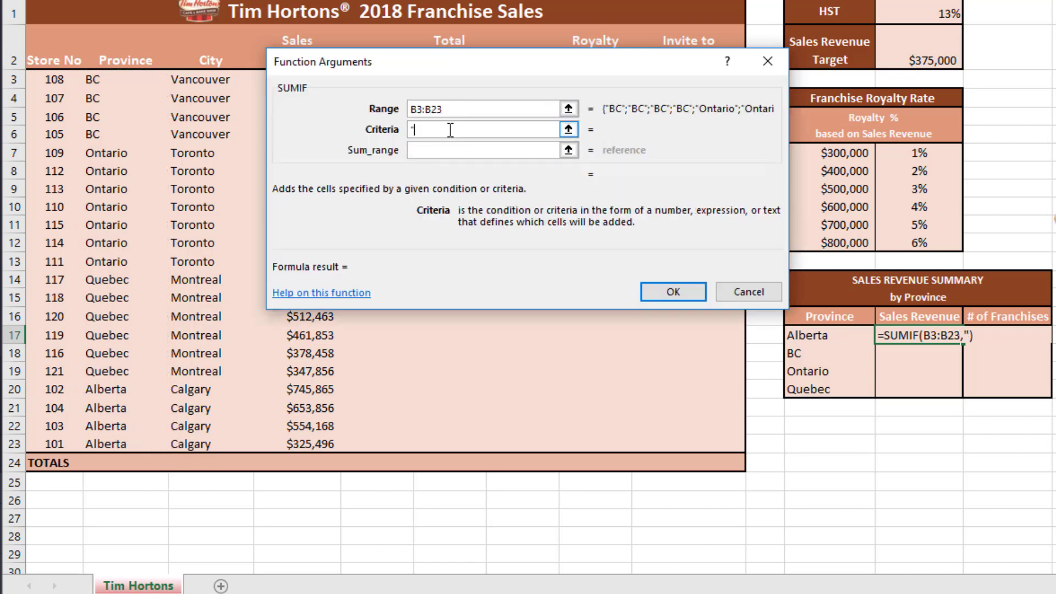
pyautogui.write('aLBERTA')
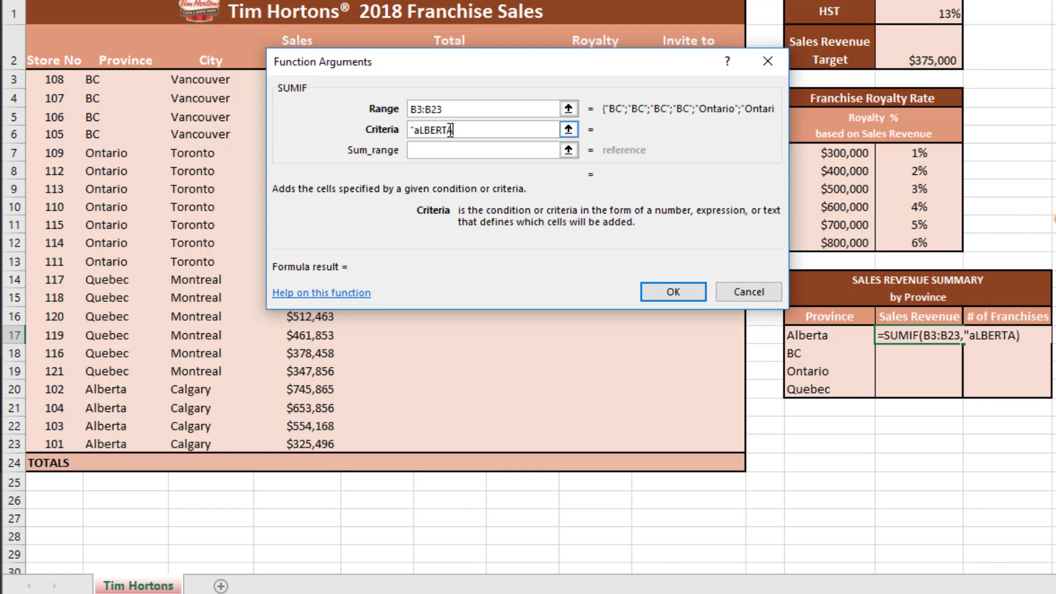
pyautogui.write('"Alberta')
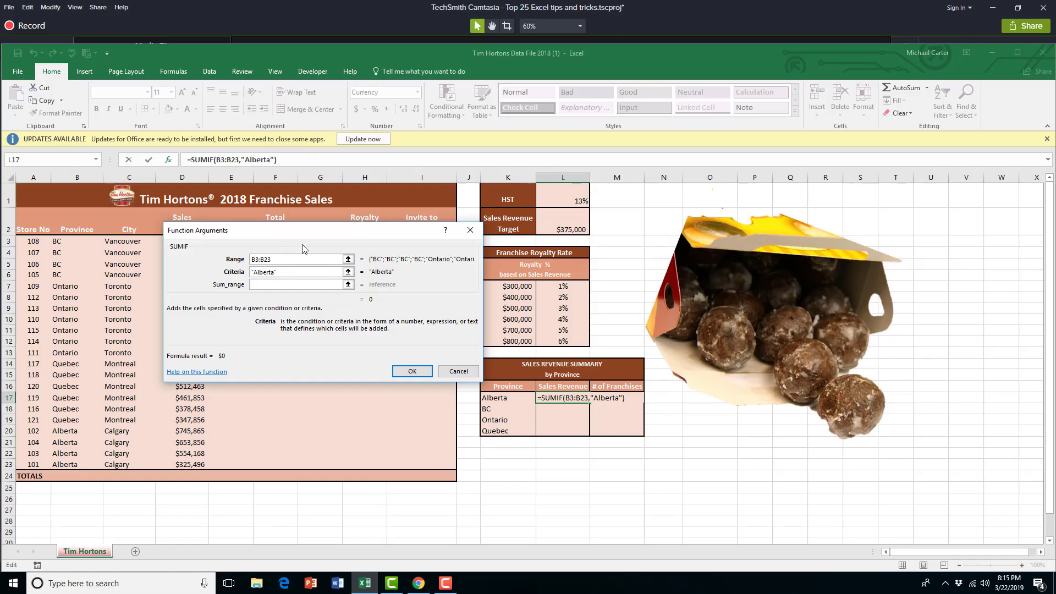
# Step: Set the SUMIF sum range to the sales revenues in D3:D23 and enter the formula in L17
pyautogui.moveTo(497, 62); pyautogui.dragTo(619, 77)
pyautogui.press('Tab')
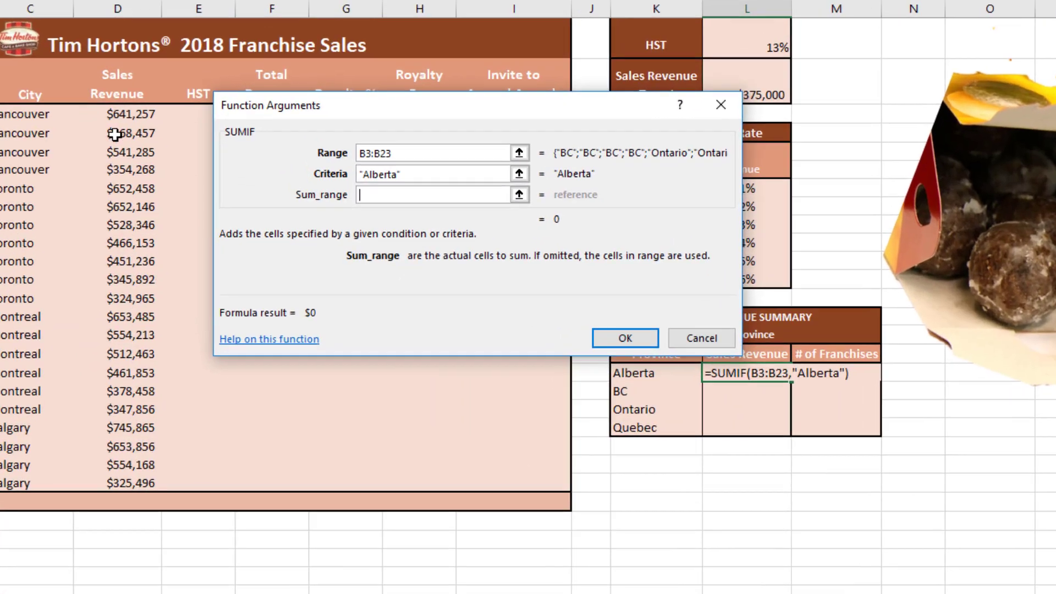
pyautogui.moveTo(182, 225); pyautogui.dragTo(184, 467)
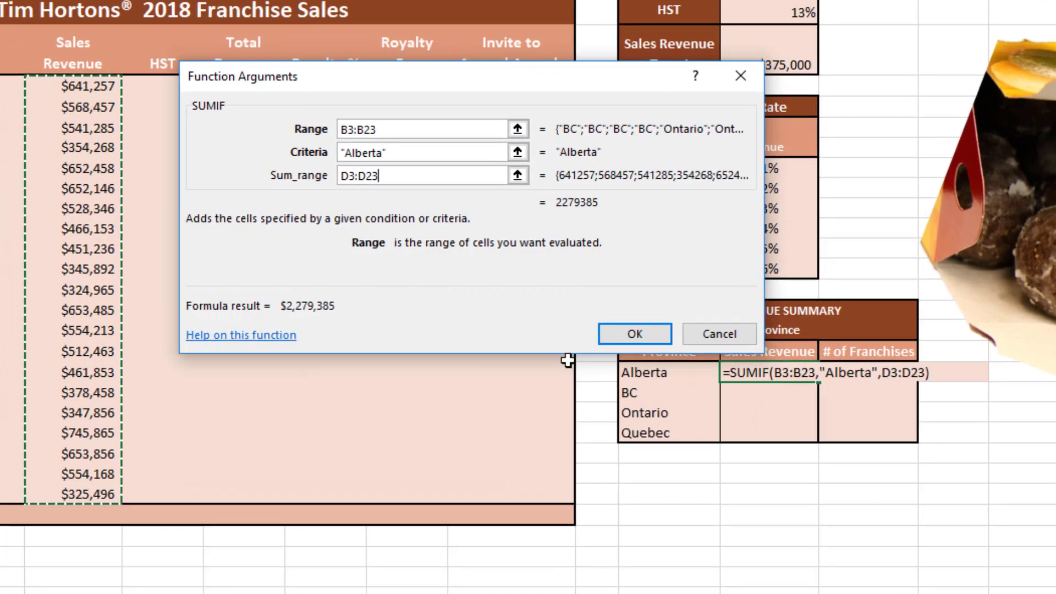
pyautogui.press('Return')
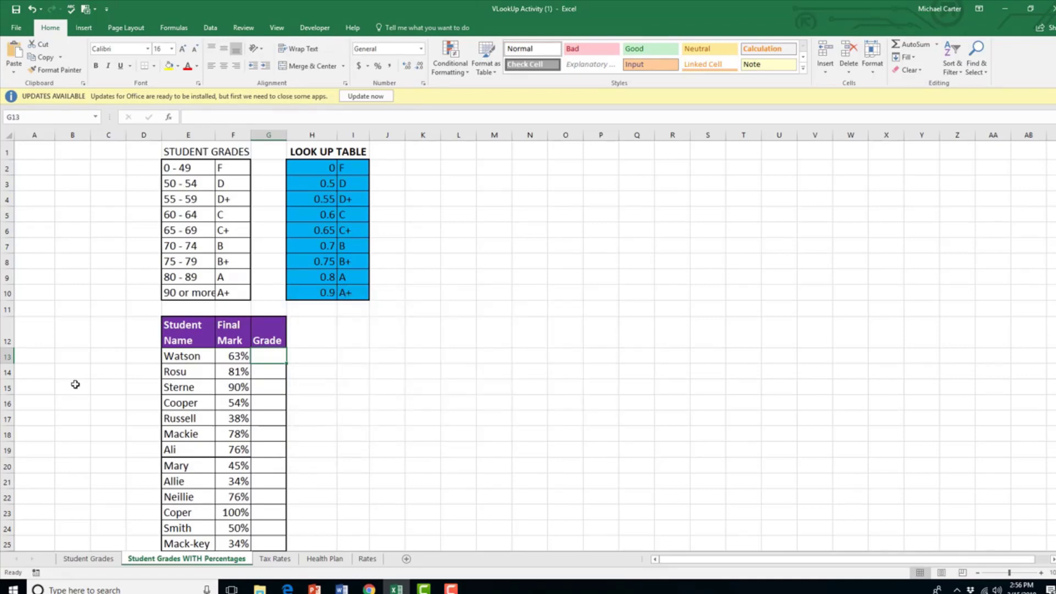
# Step: Start a VLOOKUP function in cell G13 through its function arguments, with the final mark in F13 as lookup value
pyautogui.write('=')
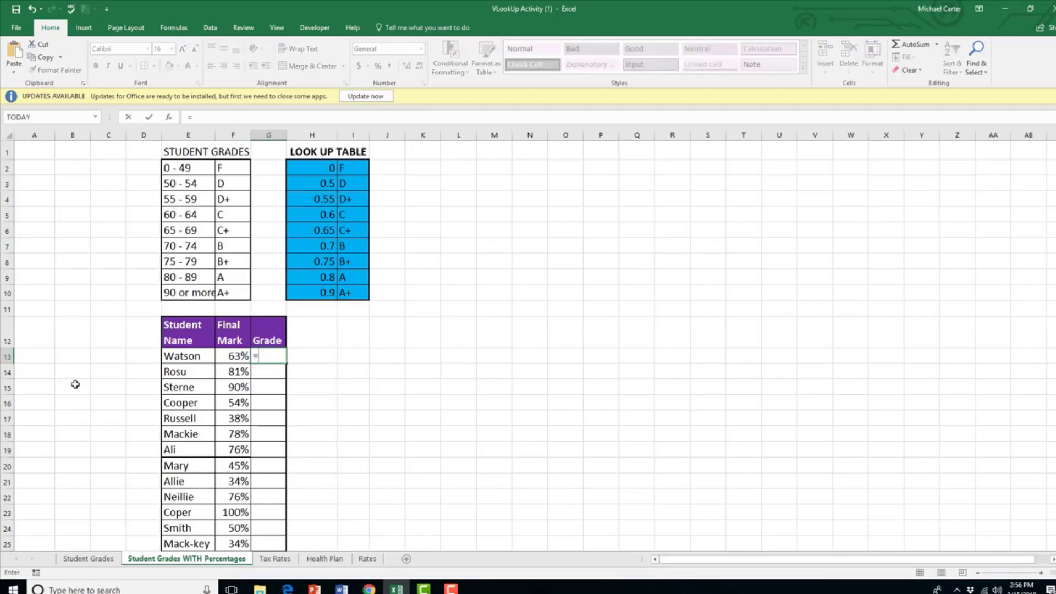
pyautogui.write('vlook')
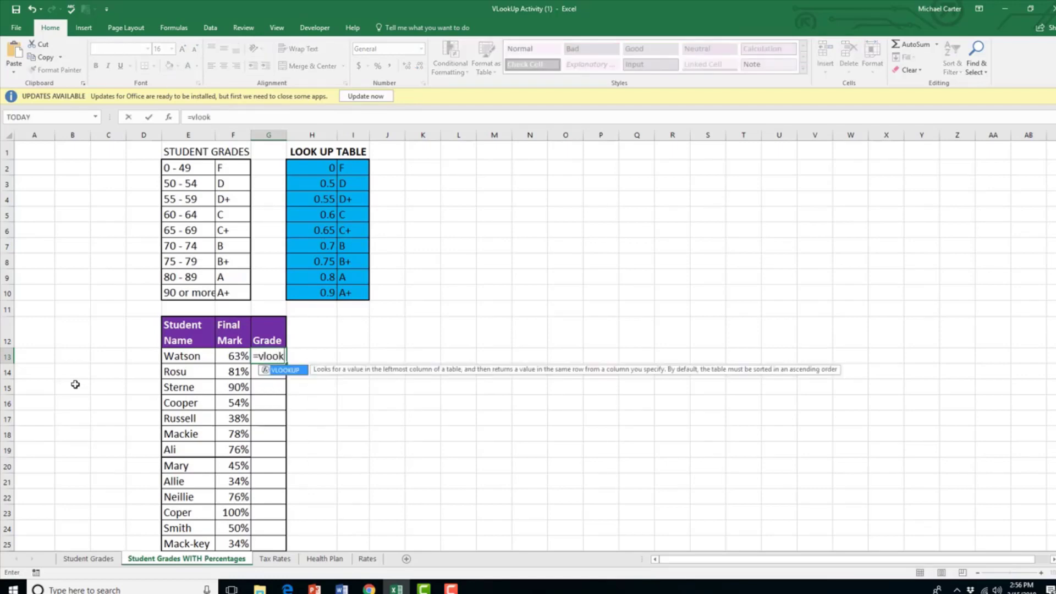
pyautogui.write('up(')
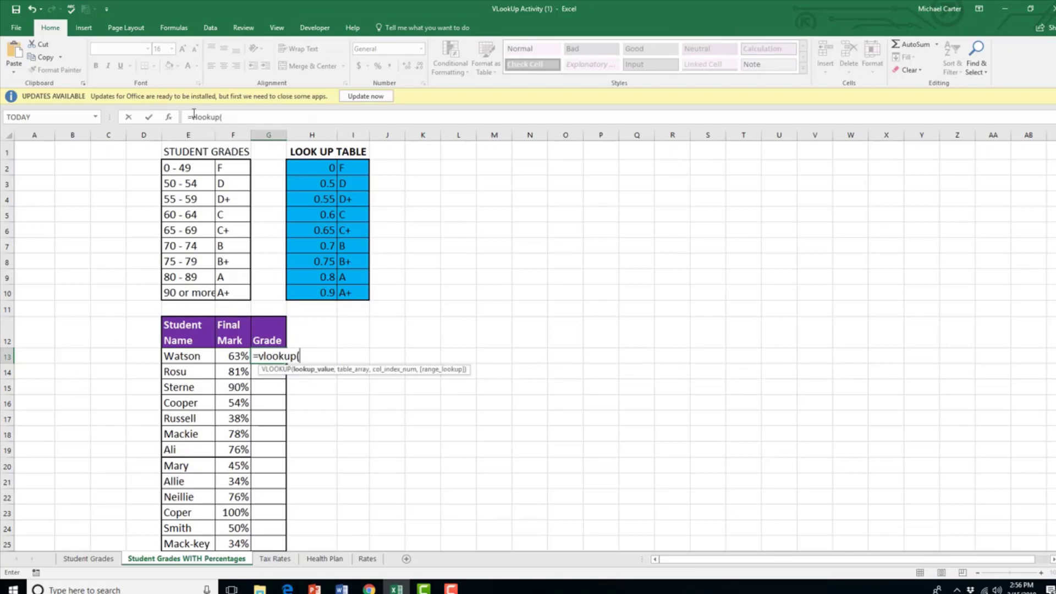
pyautogui.click(193, 115)
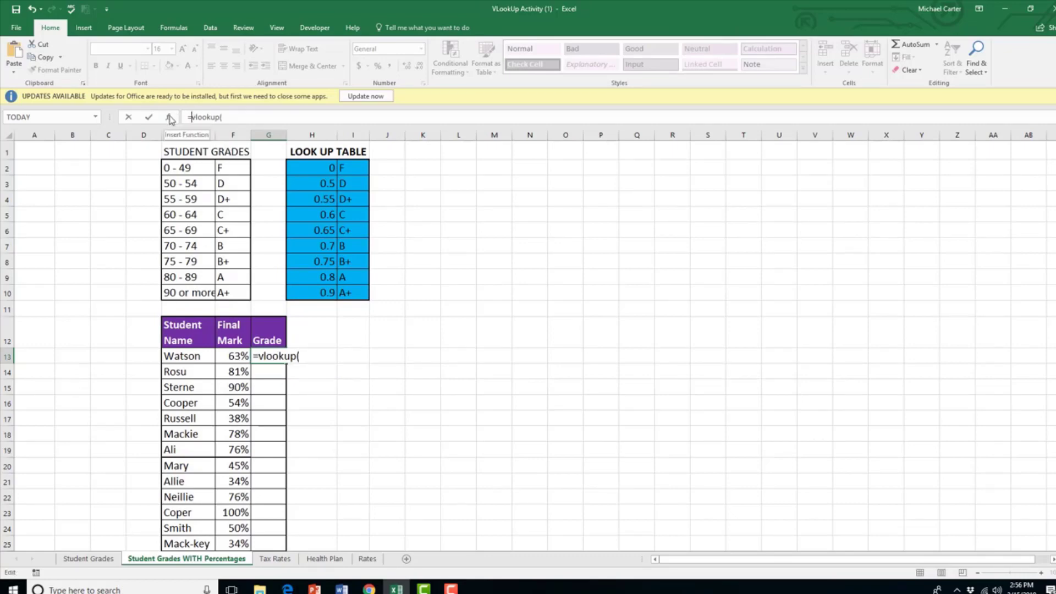
pyautogui.click(170, 118)
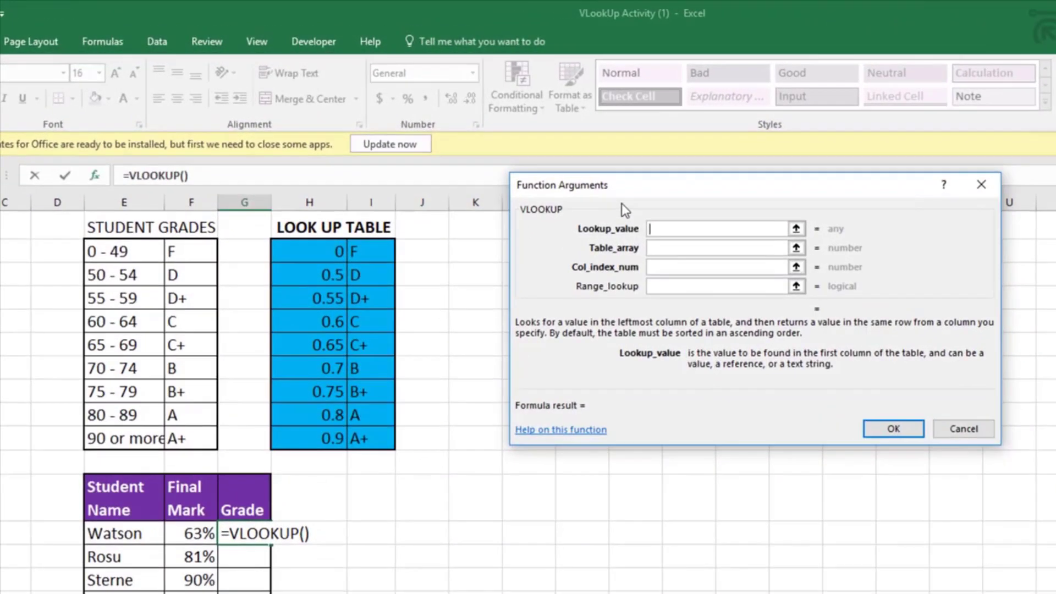
pyautogui.moveTo(622, 203); pyautogui.dragTo(476, 470)
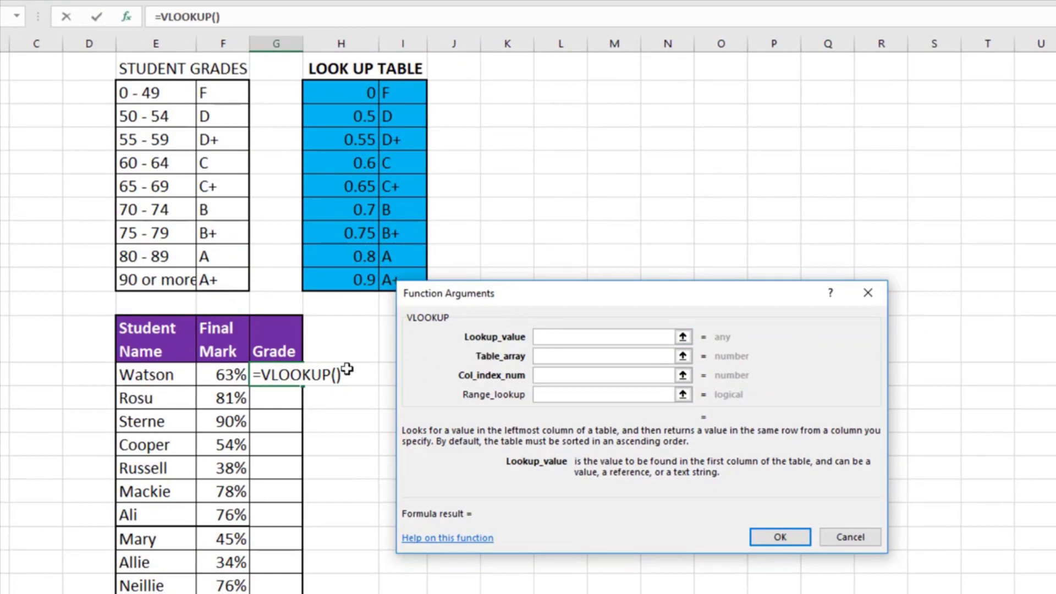
pyautogui.click(244, 378)
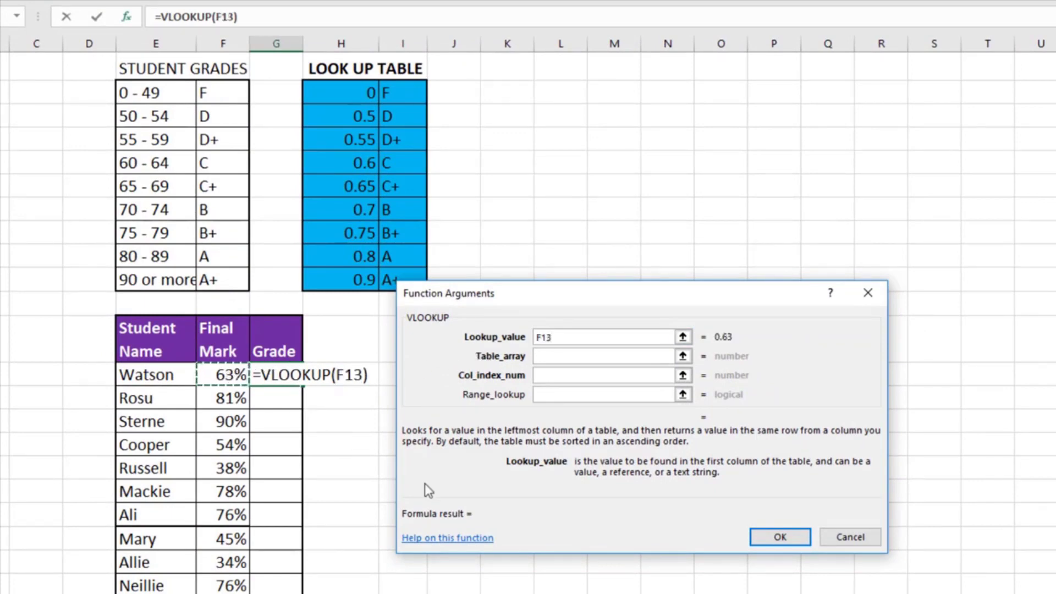
# Step: Set the VLOOKUP table array to the look up table H2:I10 as the absolute reference $H$2:$I$10
pyautogui.click(589, 356)
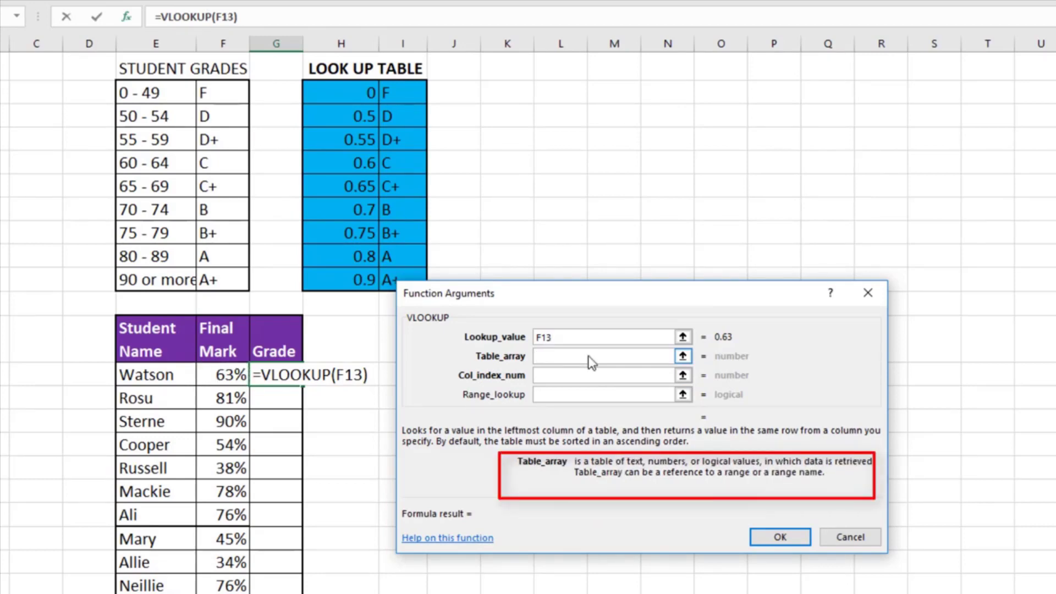
pyautogui.moveTo(377, 94); pyautogui.dragTo(391, 279)
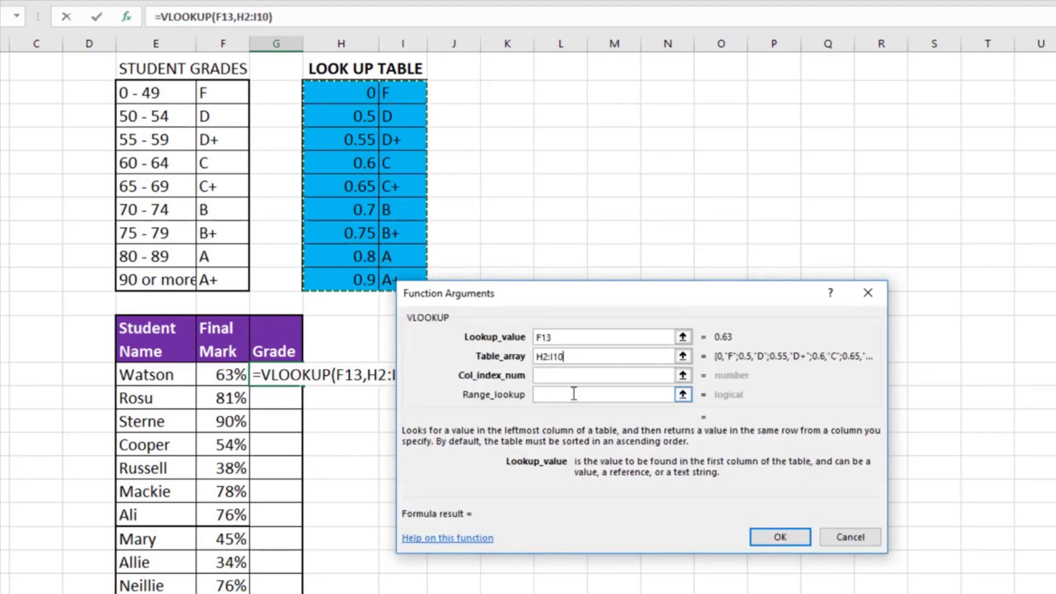
pyautogui.moveTo(589, 304); pyautogui.dragTo(616, 327)
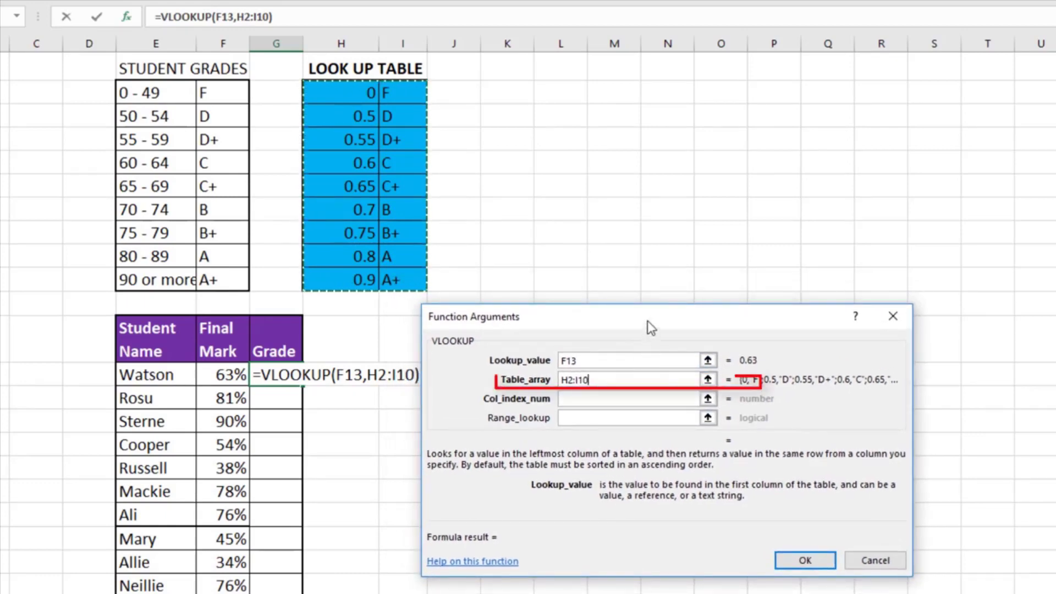
pyautogui.press('F4')
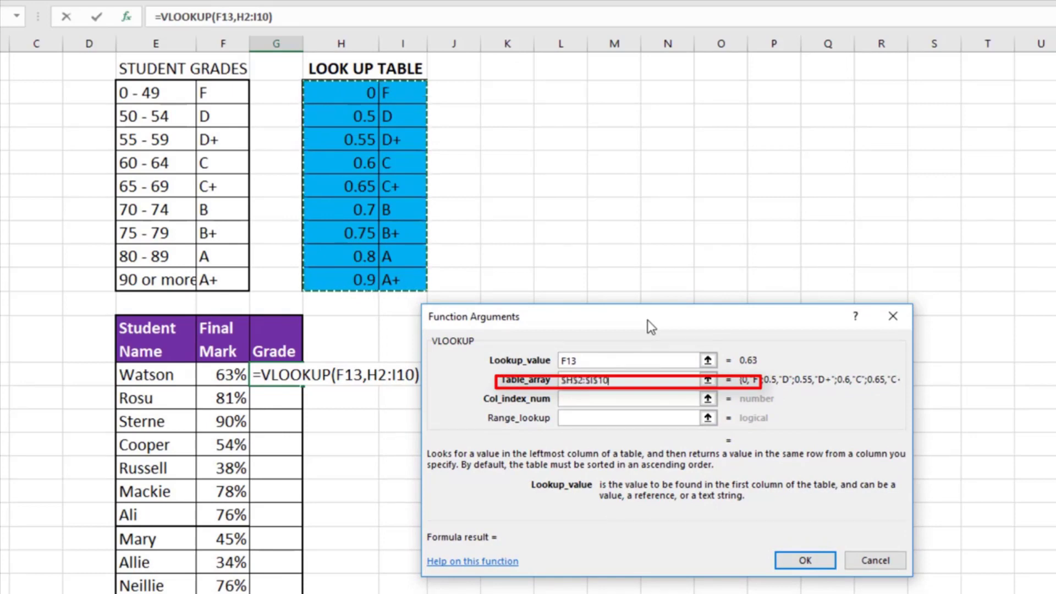
pyautogui.moveTo(647, 319)
pyautogui.mouseDown()
pyautogui.moveTo(708, 319)
pyautogui.moveTo(694, 319)
pyautogui.mouseUp()
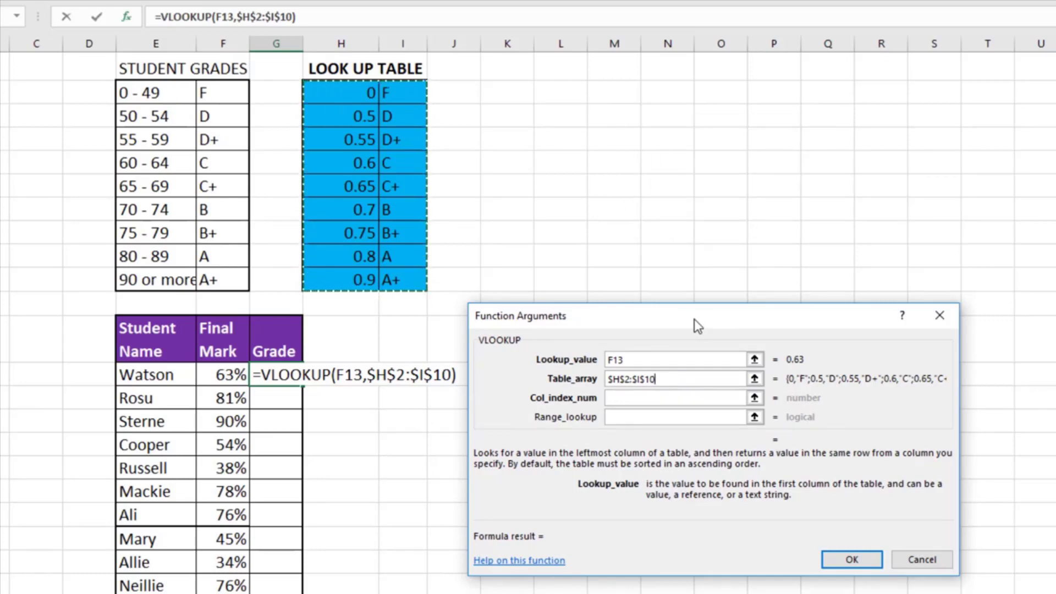
# Step: Set the VLOOKUP column index number to 2, enter the formula in G13, and fill it down the Grade column
pyautogui.click(669, 397)
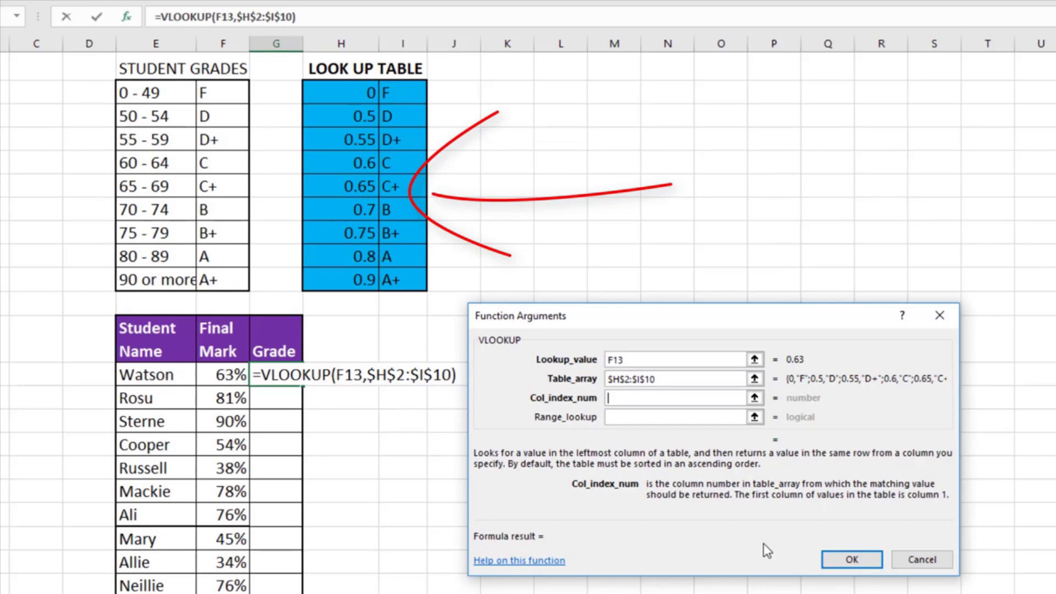
pyautogui.write('2')
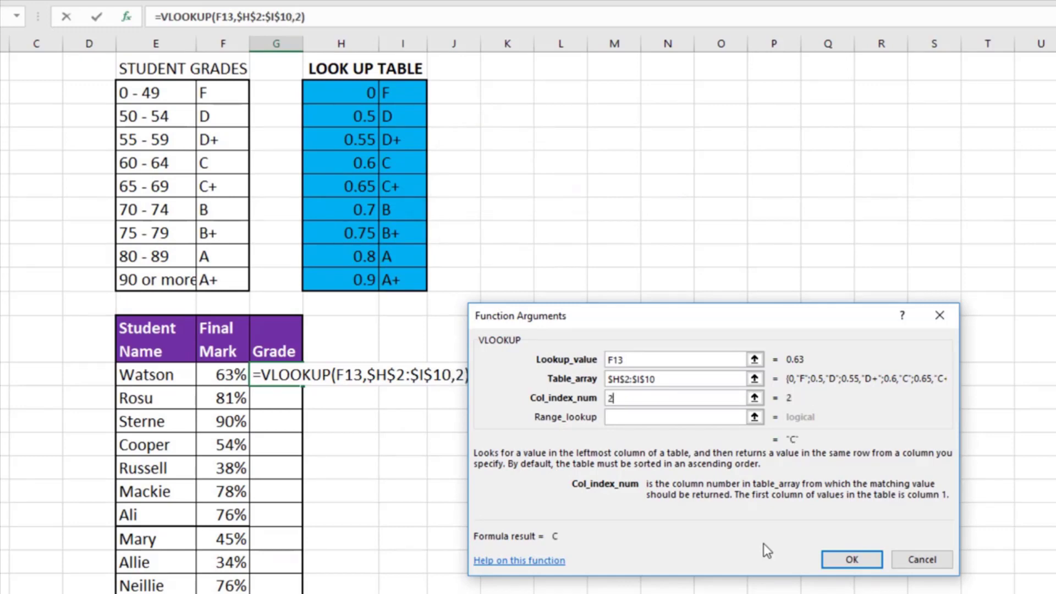
pyautogui.click(847, 564)
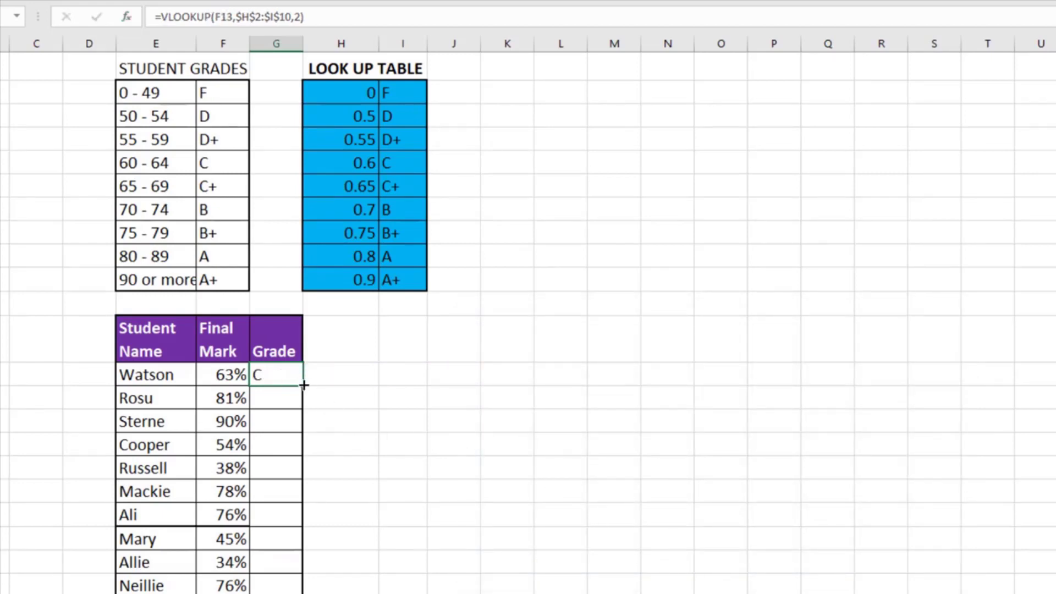
pyautogui.moveTo(302, 391); pyautogui.dragTo(301, 592)
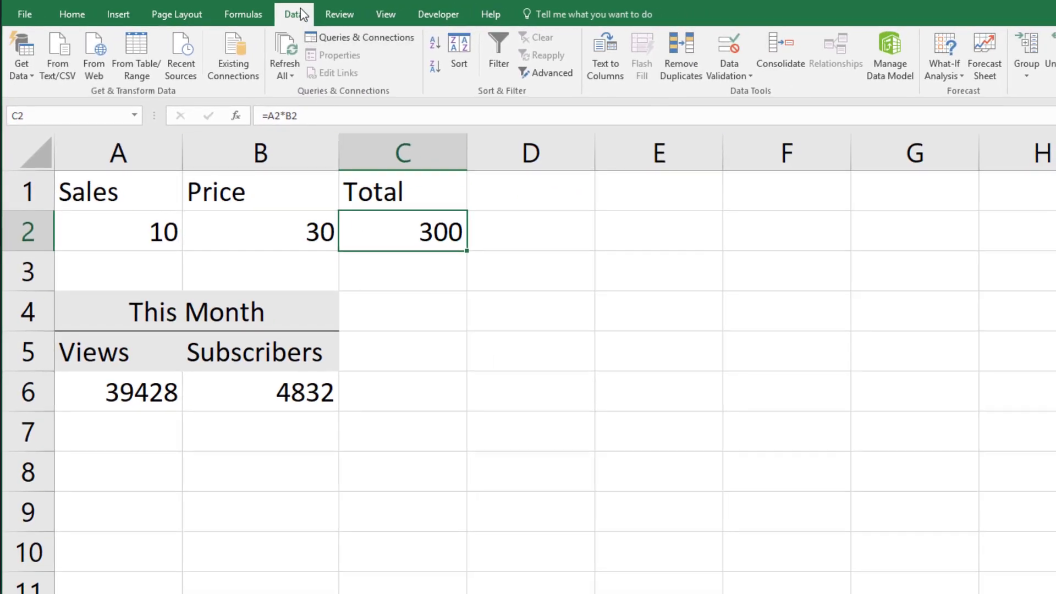
# Step: Start a Goal Seek on the Total cell C2 with 1835.89 as the target value
pyautogui.click(944, 75)
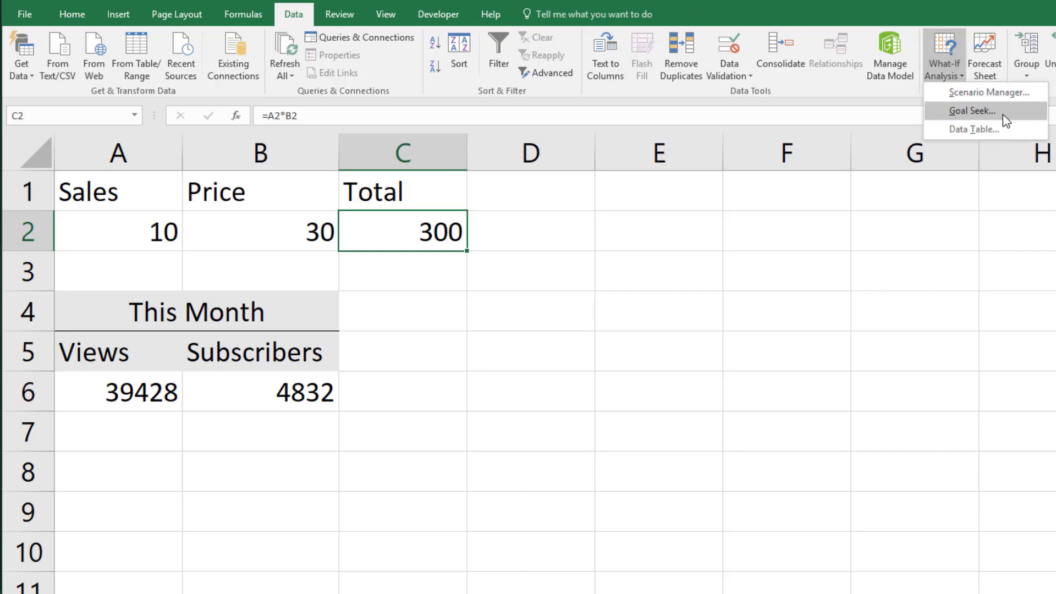
pyautogui.click(972, 111)
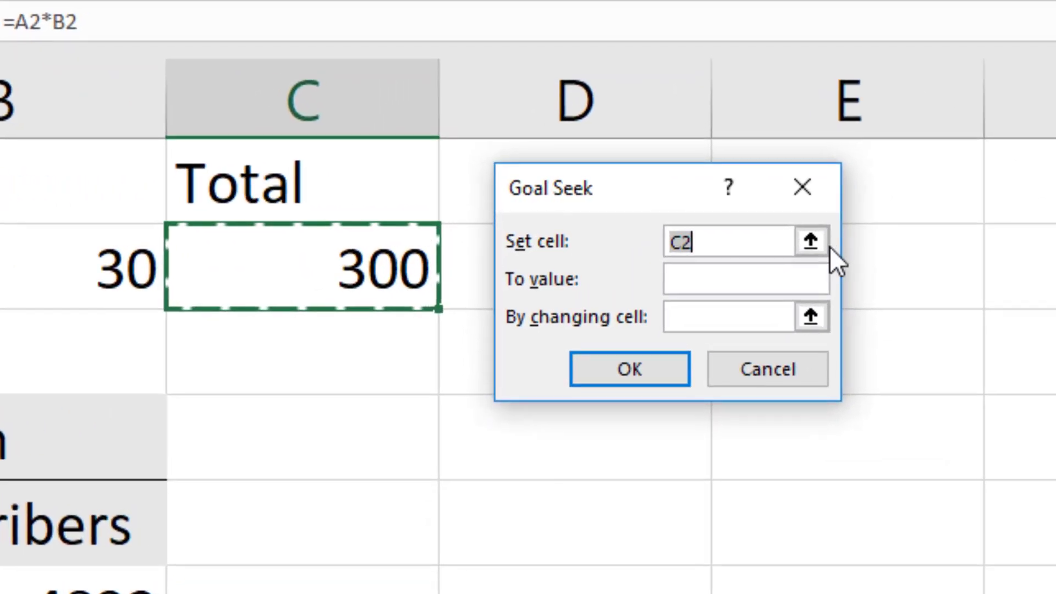
pyautogui.click(759, 279)
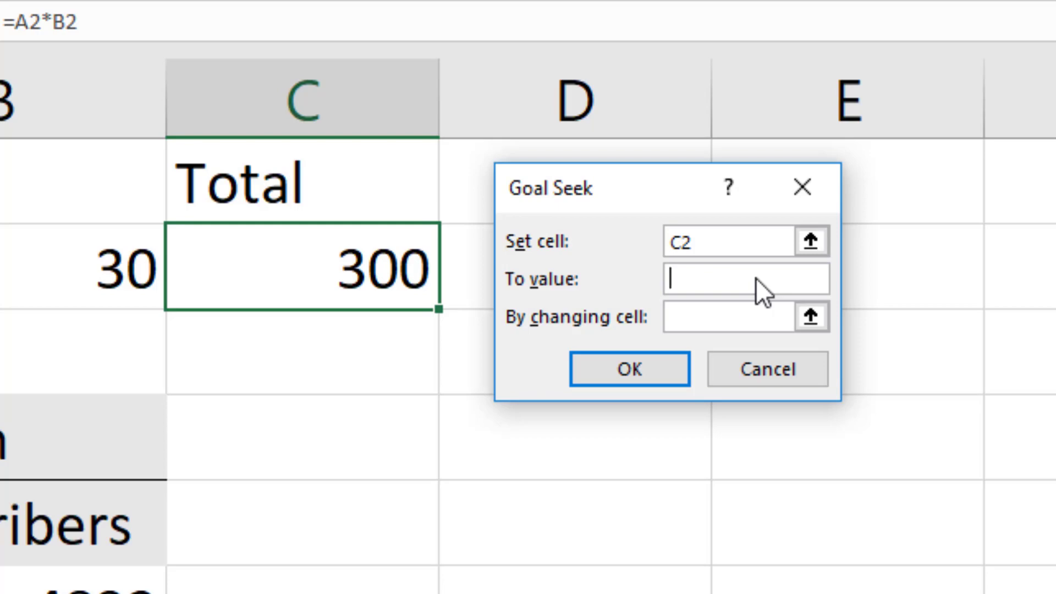
pyautogui.write('1835')
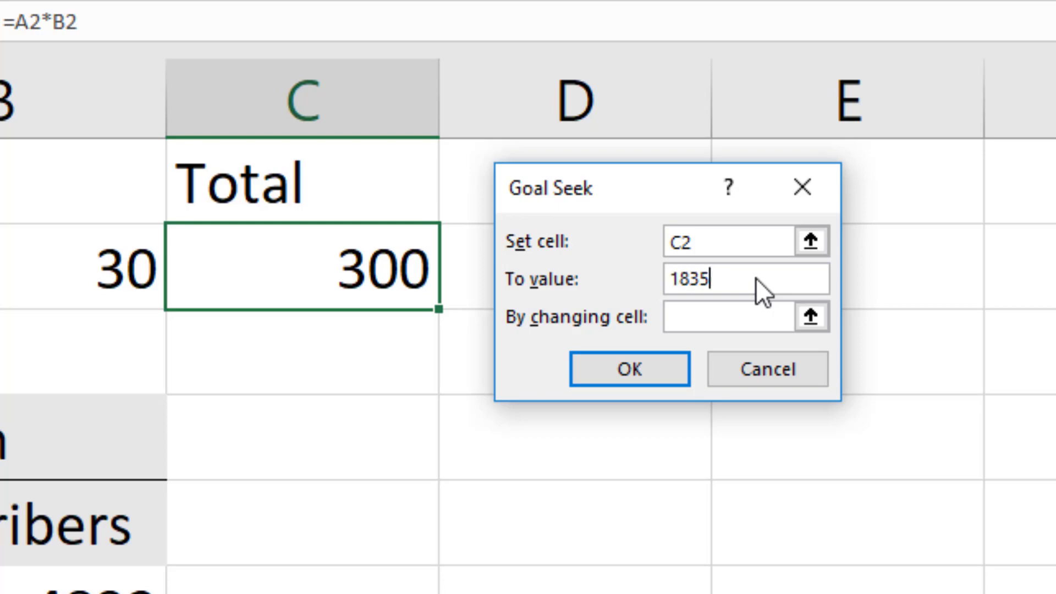
pyautogui.write('.89')
# Step: Set the Sales cell A2 as the changing cell, run the Goal Seek and keep its solution
pyautogui.click(699, 317)
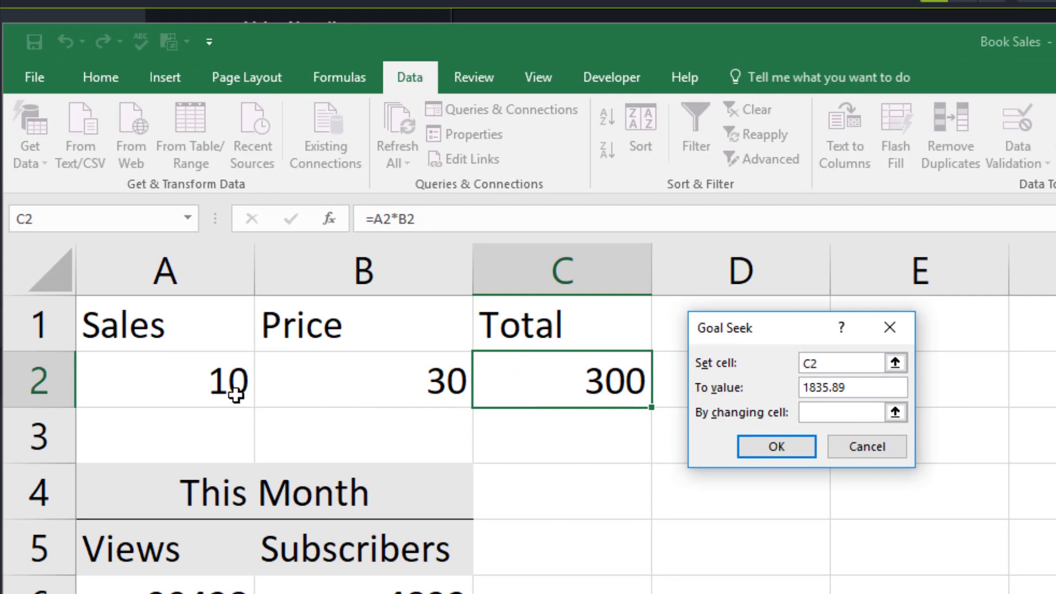
pyautogui.click(195, 383)
pyautogui.click(771, 447)
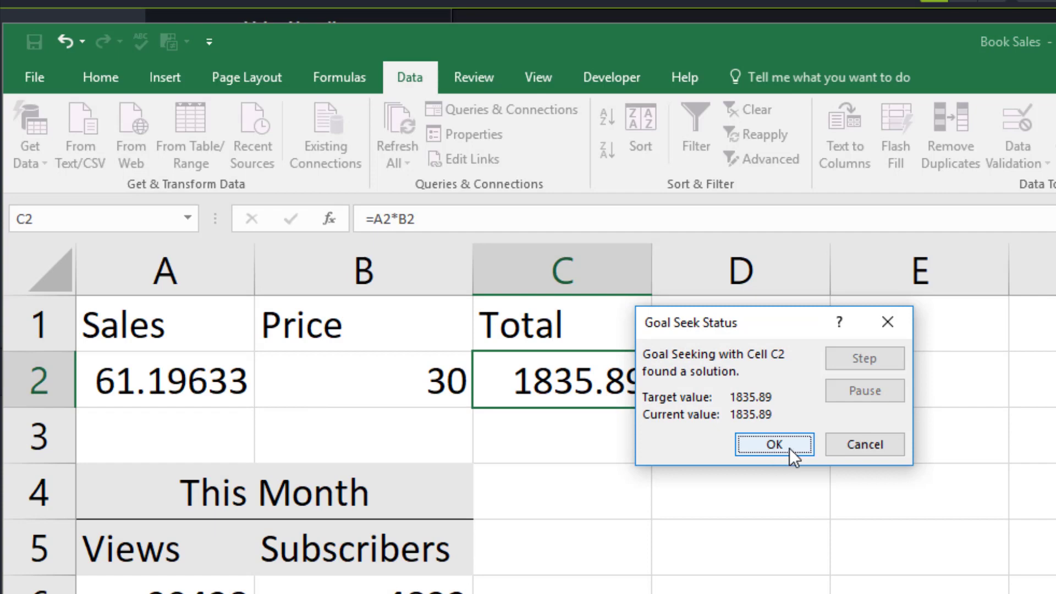
pyautogui.click(794, 446)
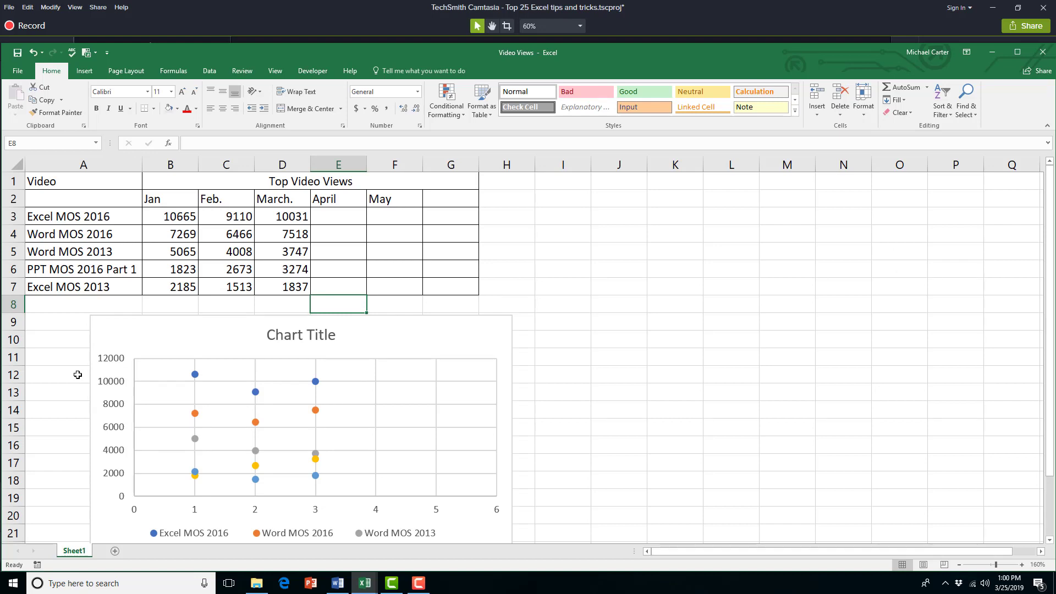
# Step: Add a trendline to the video views scatter chart based on the PPT MOS 2016 Part 1 series
pyautogui.click(450, 345)
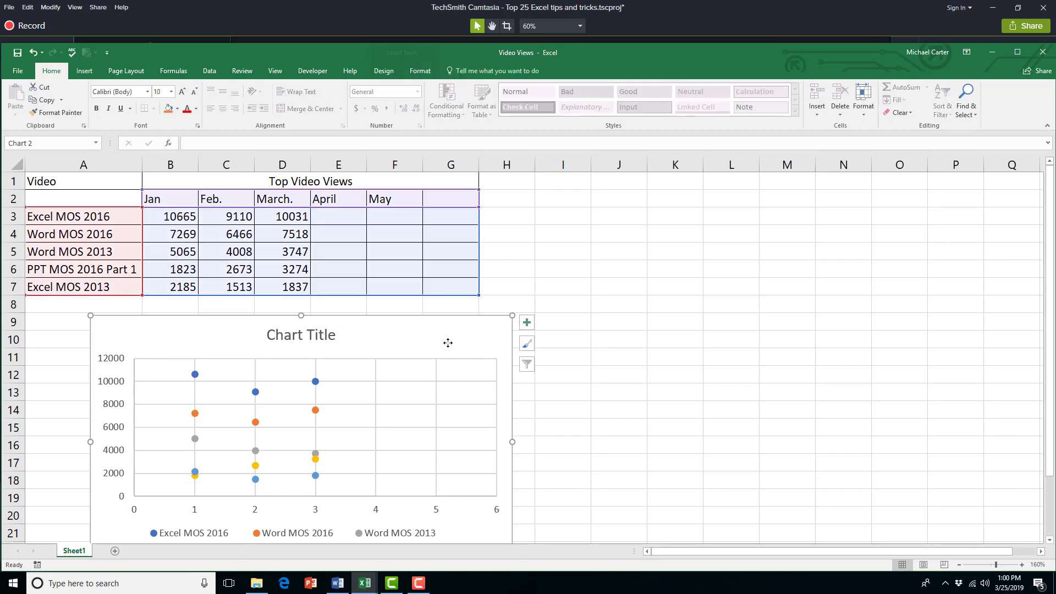
pyautogui.click(528, 323)
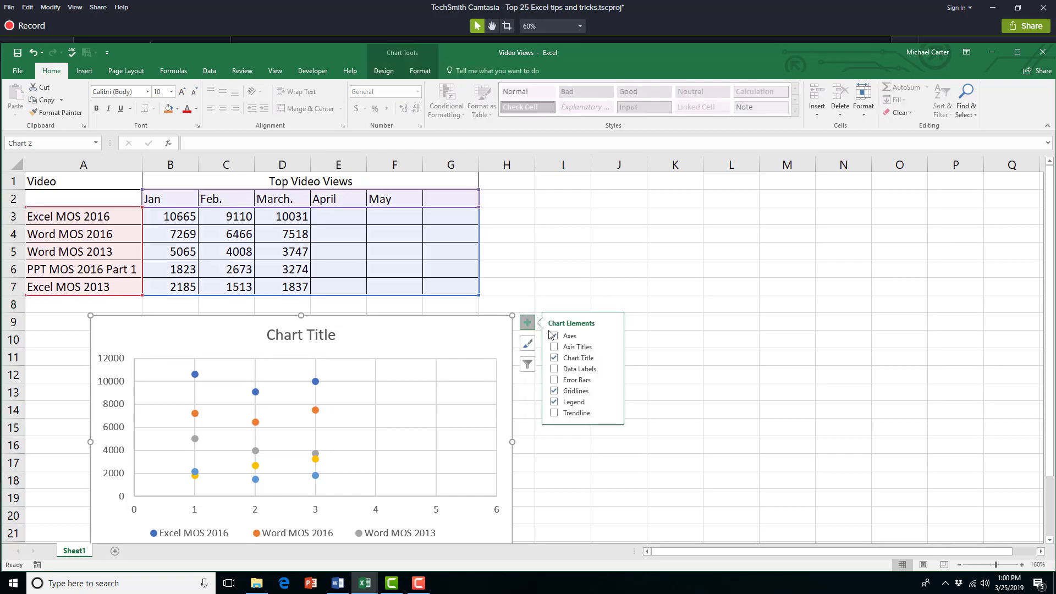
pyautogui.click(589, 414)
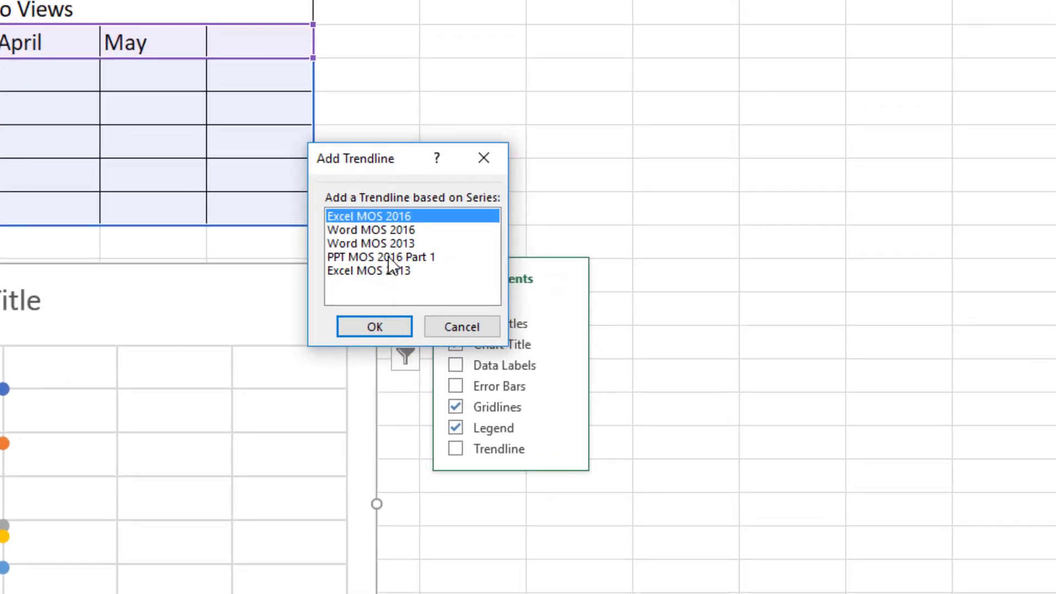
pyautogui.click(388, 257)
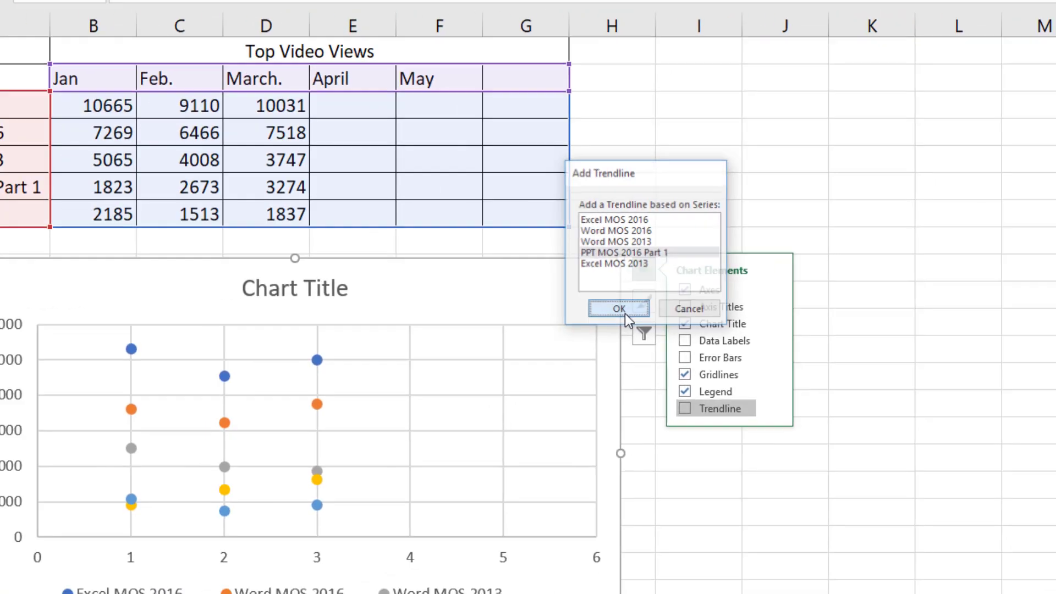
pyautogui.click(380, 328)
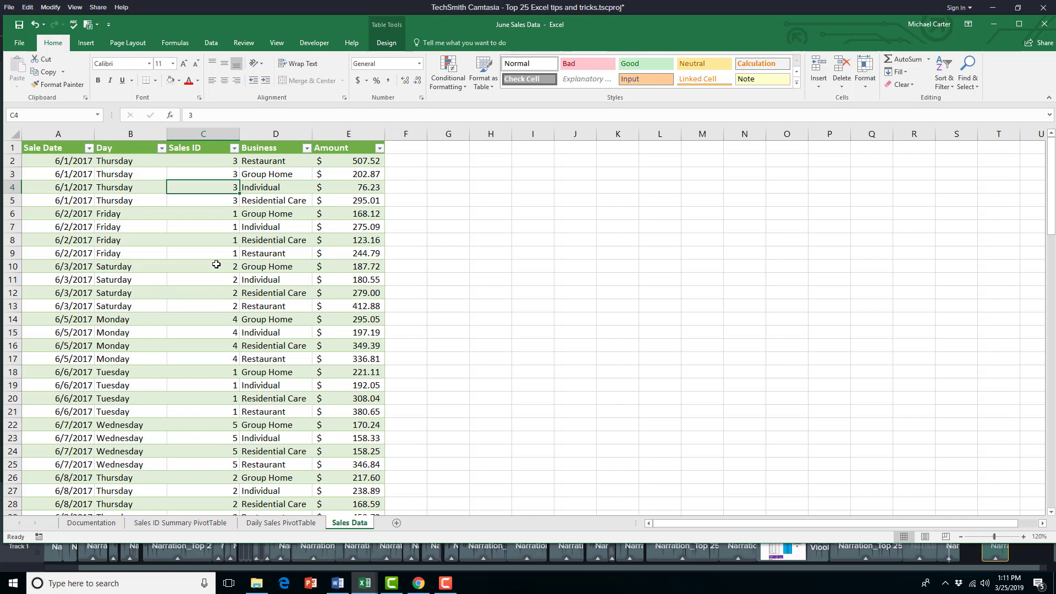
# Step: Browse the recommended PivotTables for the Sales Data table and insert Sum of Amount by Business
pyautogui.click(94, 47)
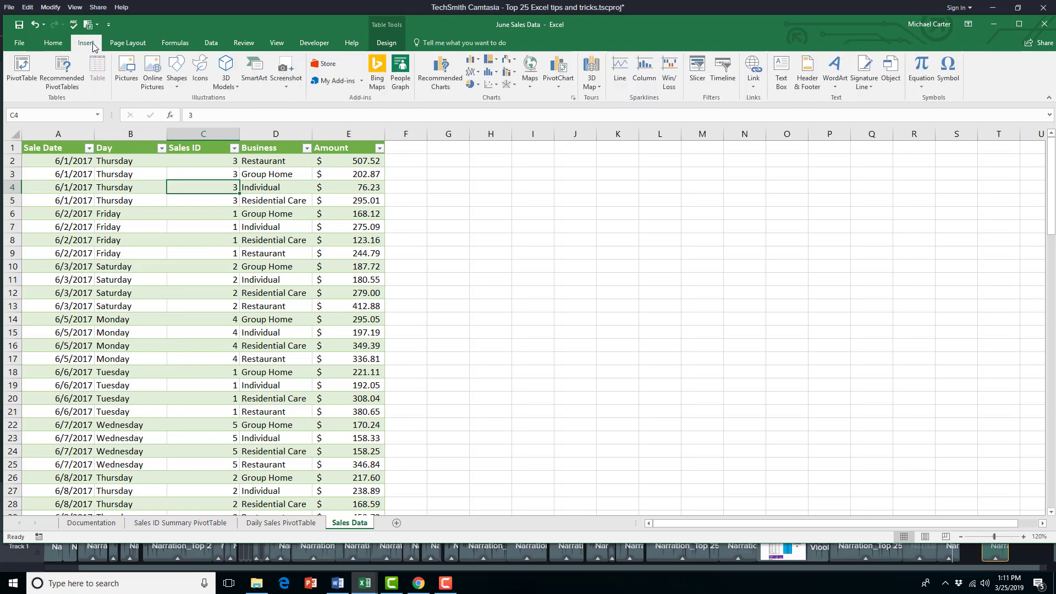
pyautogui.click(68, 85)
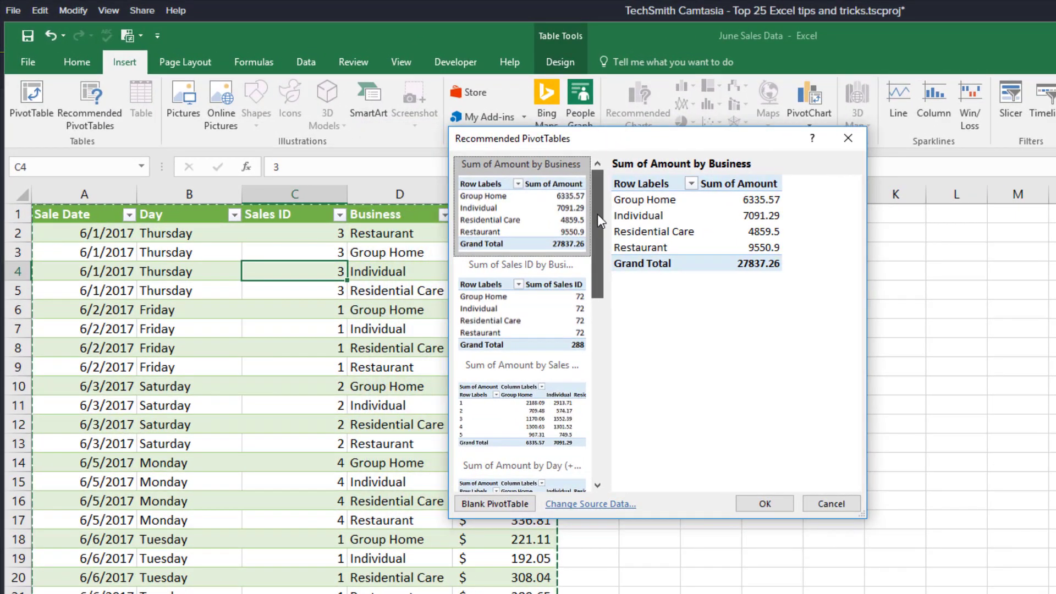
pyautogui.moveTo(598, 213); pyautogui.dragTo(602, 295)
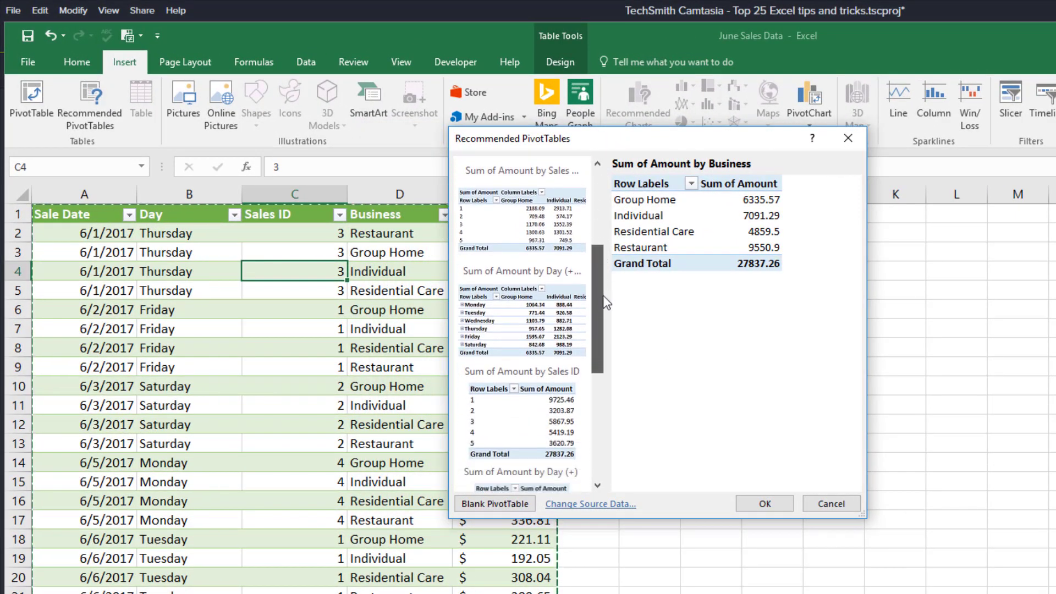
pyautogui.click(765, 506)
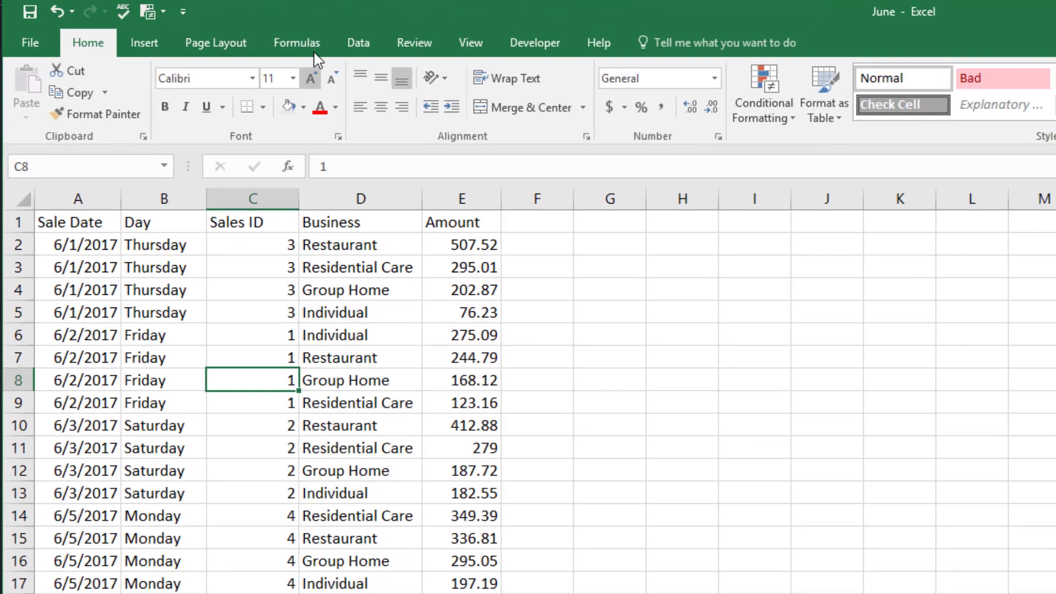
# Step: Remove duplicate rows from the June sales list, comparing all five columns from Sale Date to Amount and treating the first row as headers
pyautogui.click(358, 42)
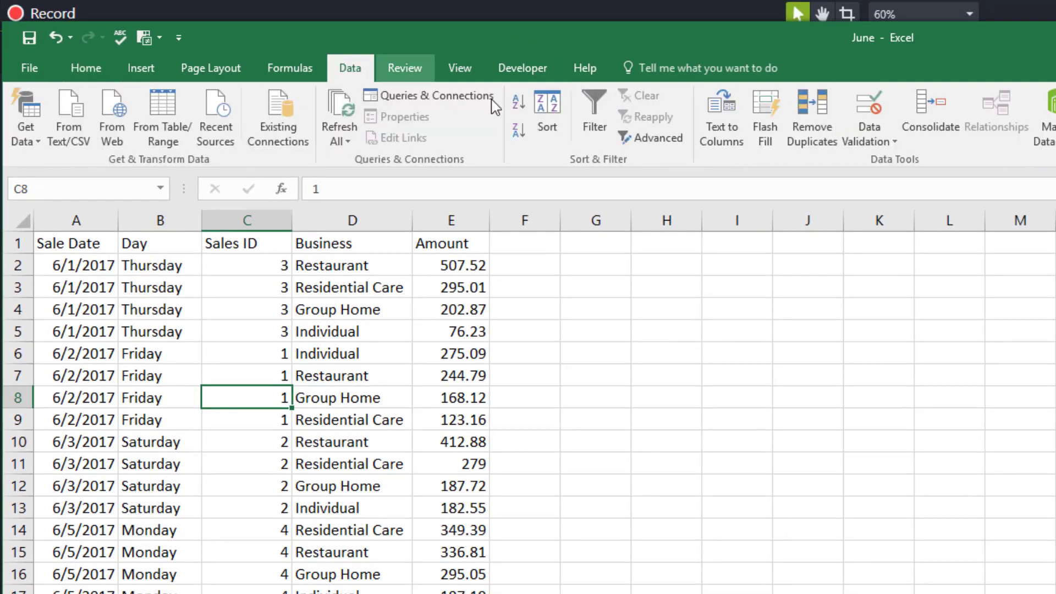
pyautogui.click(820, 144)
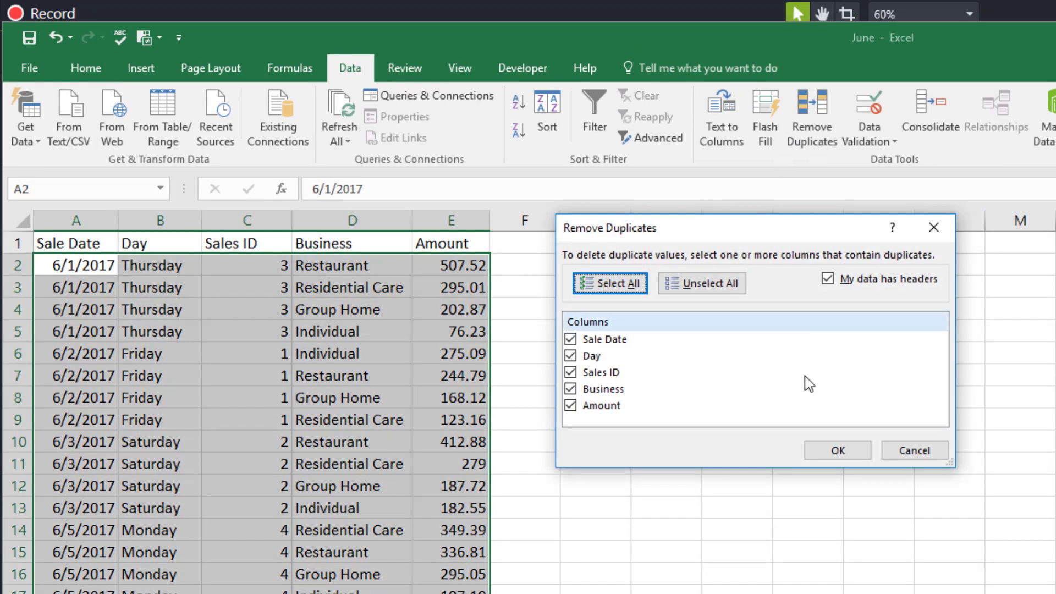
pyautogui.click(851, 453)
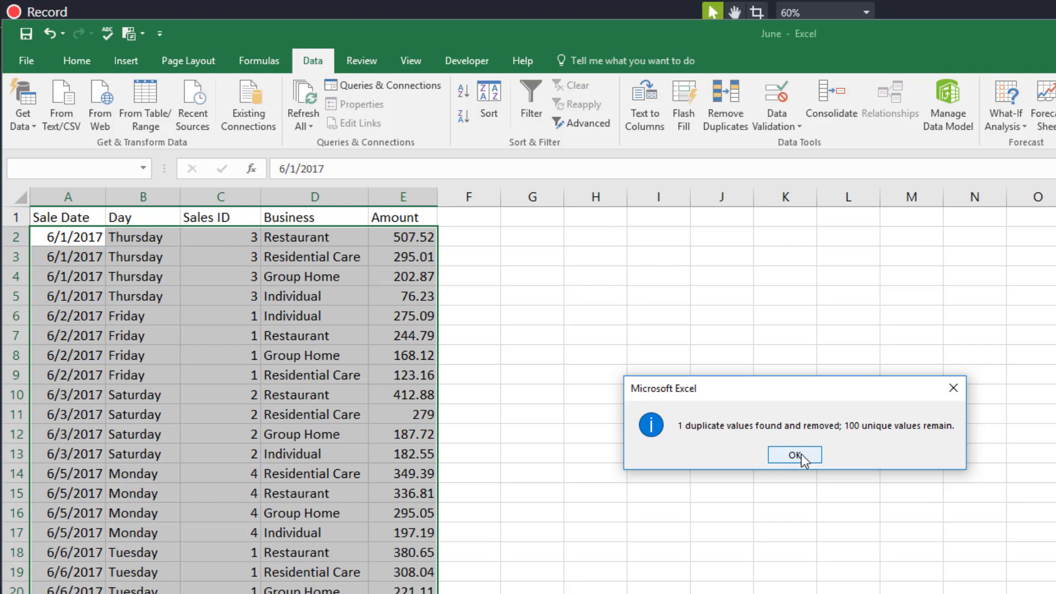
pyautogui.click(795, 455)
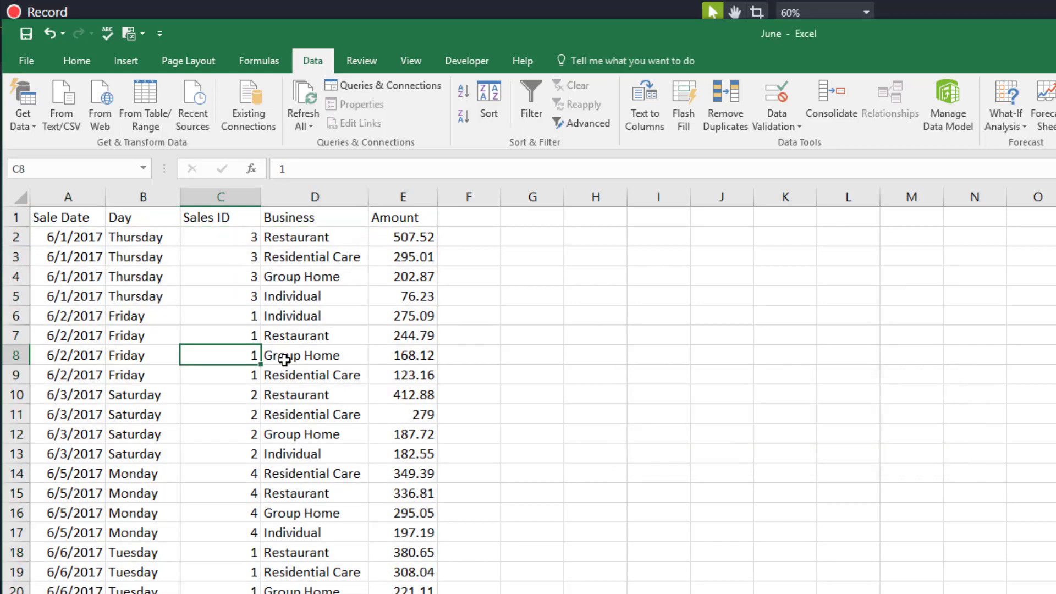